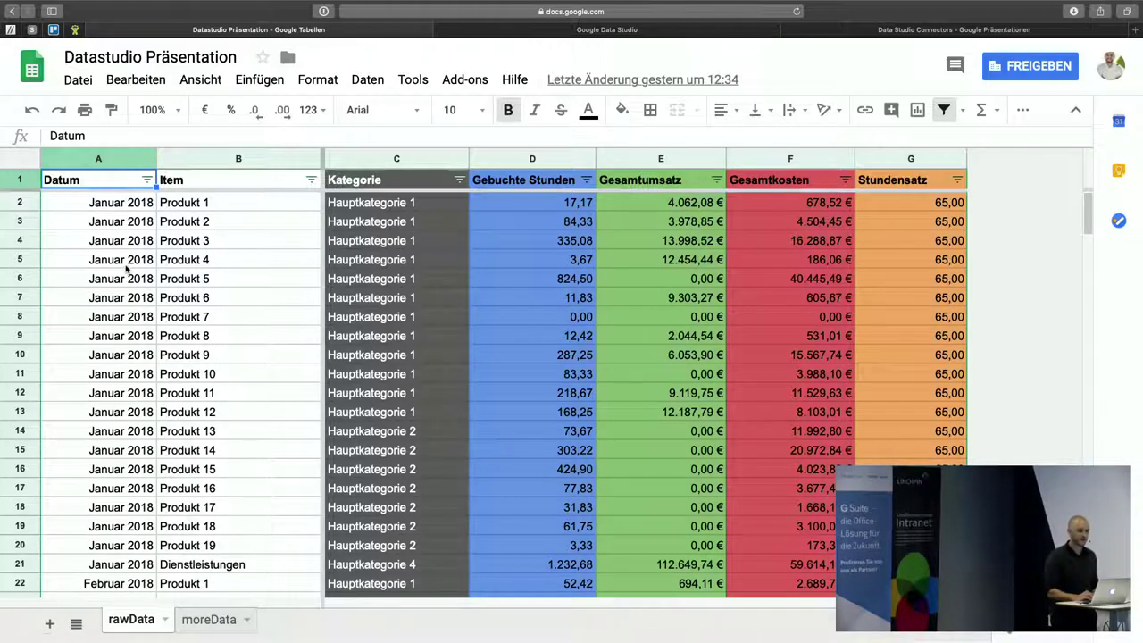
# Step: Examine the Item and Kategorie entries and the first complete record in the rawData sheet
pyautogui.click(206, 212)
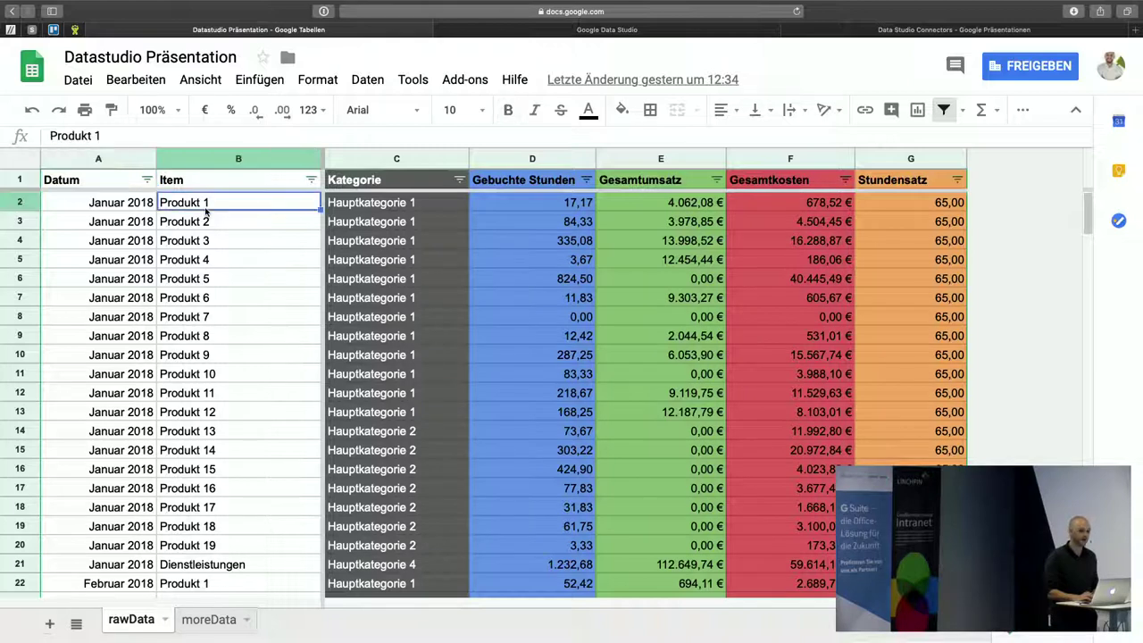
pyautogui.click(369, 210)
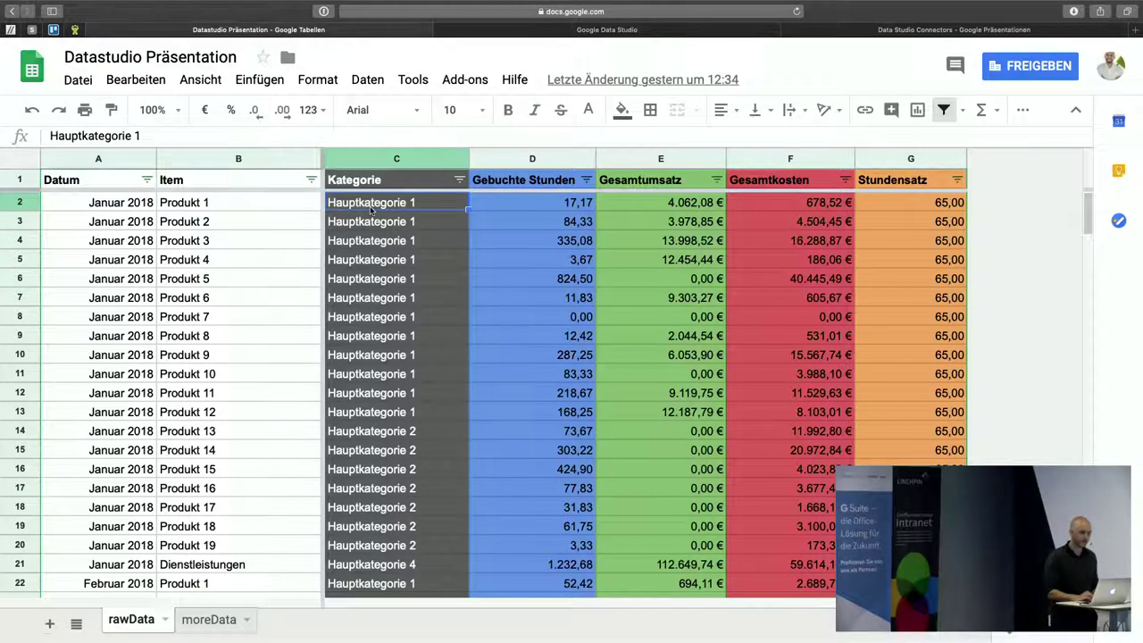
pyautogui.click(120, 207)
pyautogui.click(30, 204)
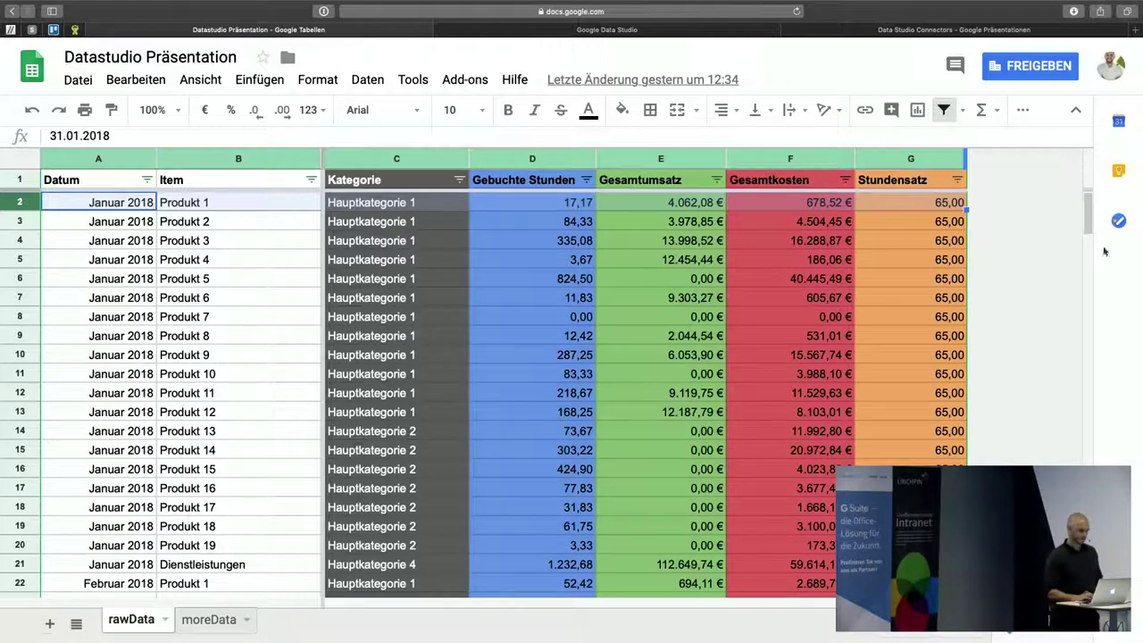
pyautogui.click(353, 230)
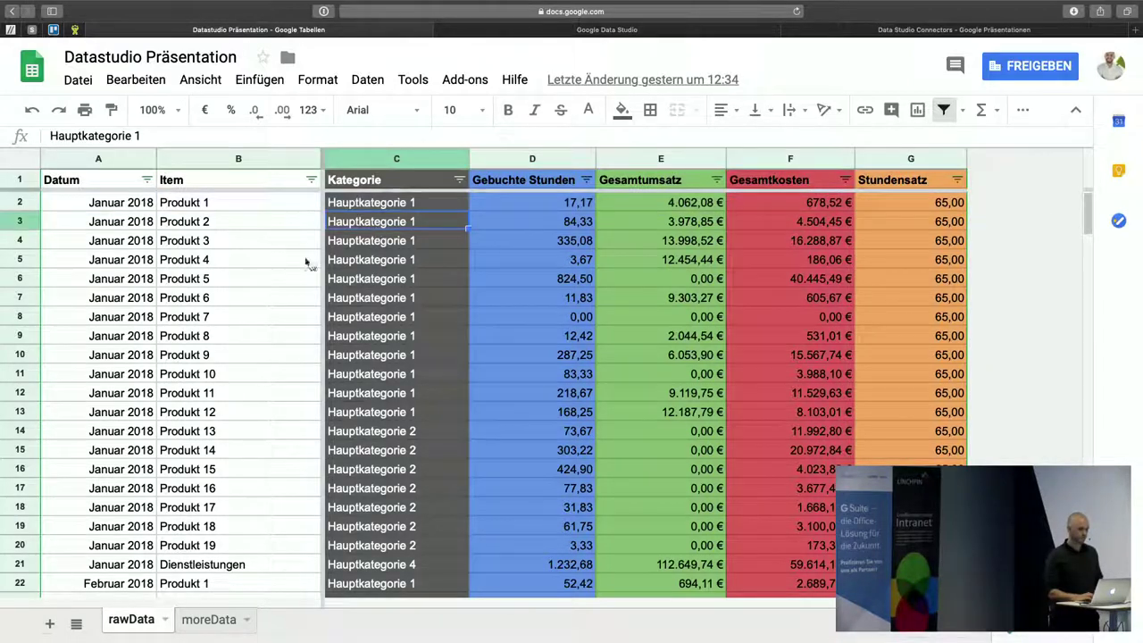
pyautogui.click(244, 208)
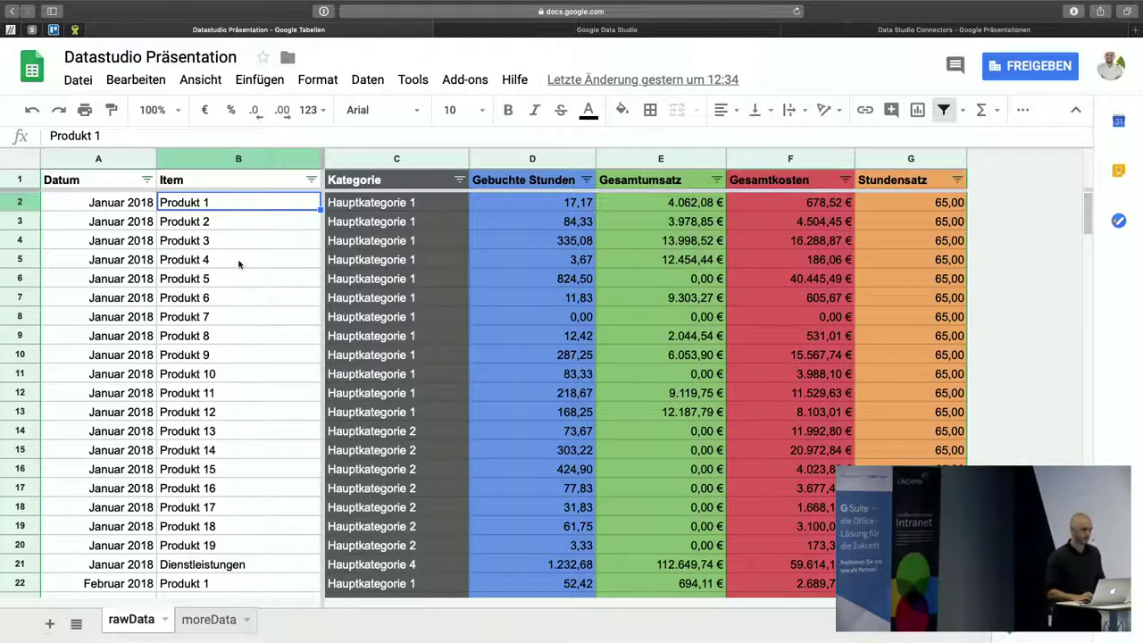
# Step: Look through the monthly product records across the rawData sheet and select the whole Item column
pyautogui.scroll(-3, 234, 258)
pyautogui.scroll(-3, 230, 258)
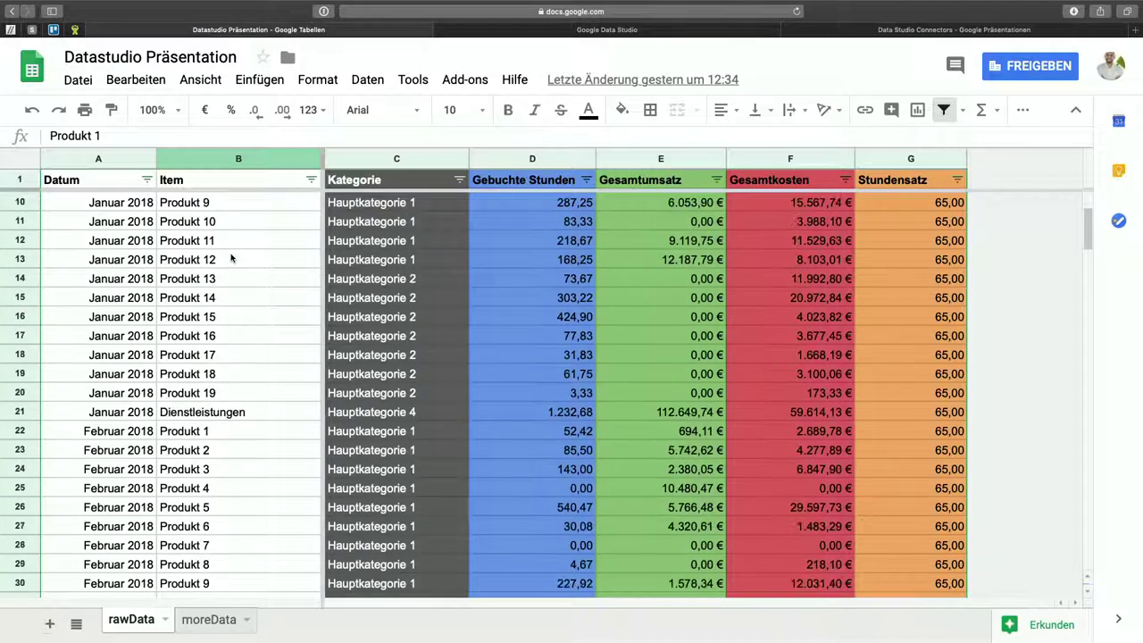
pyautogui.scroll(3, 230, 258)
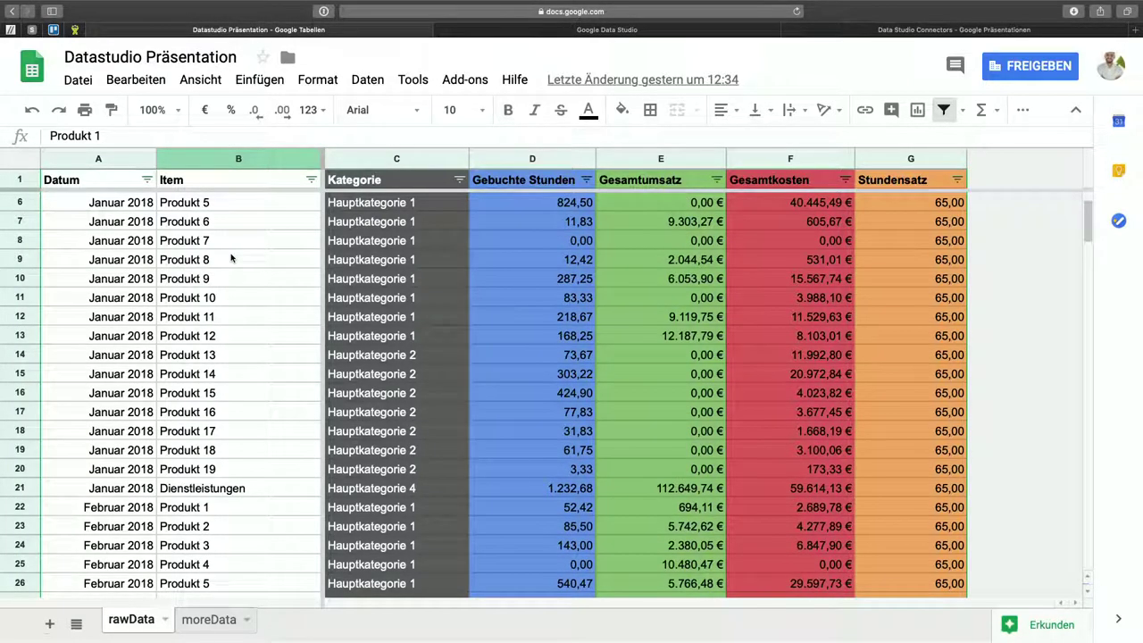
pyautogui.scroll(-10, 230, 258)
pyautogui.scroll(-15, 231, 259)
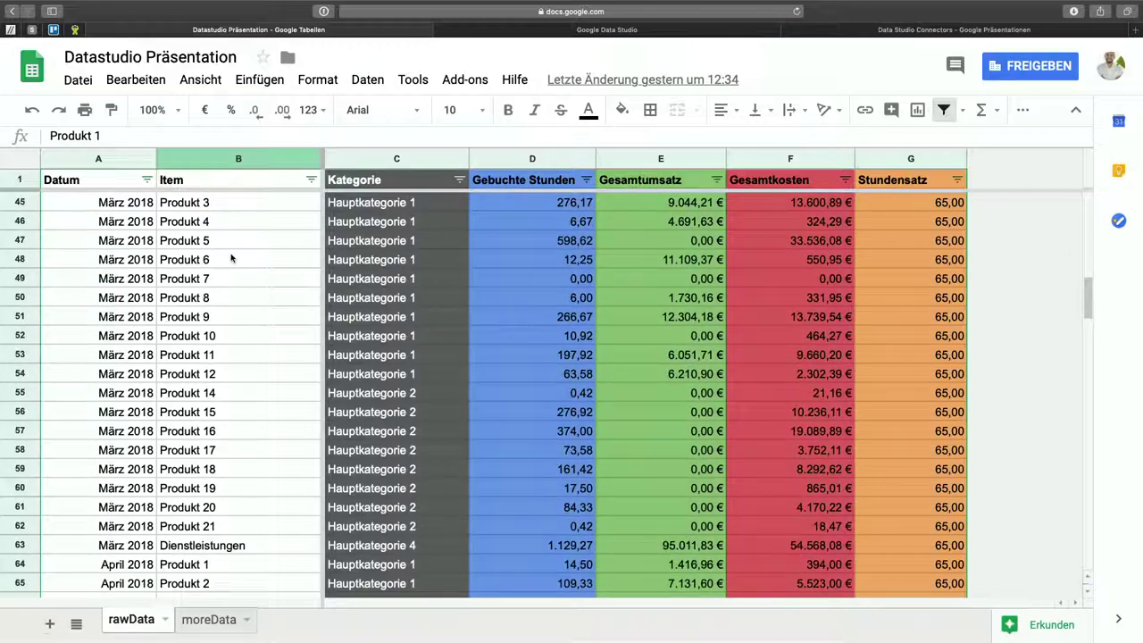
pyautogui.scroll(-9, 230, 258)
pyautogui.scroll(5, 231, 258)
pyautogui.scroll(-20, 231, 258)
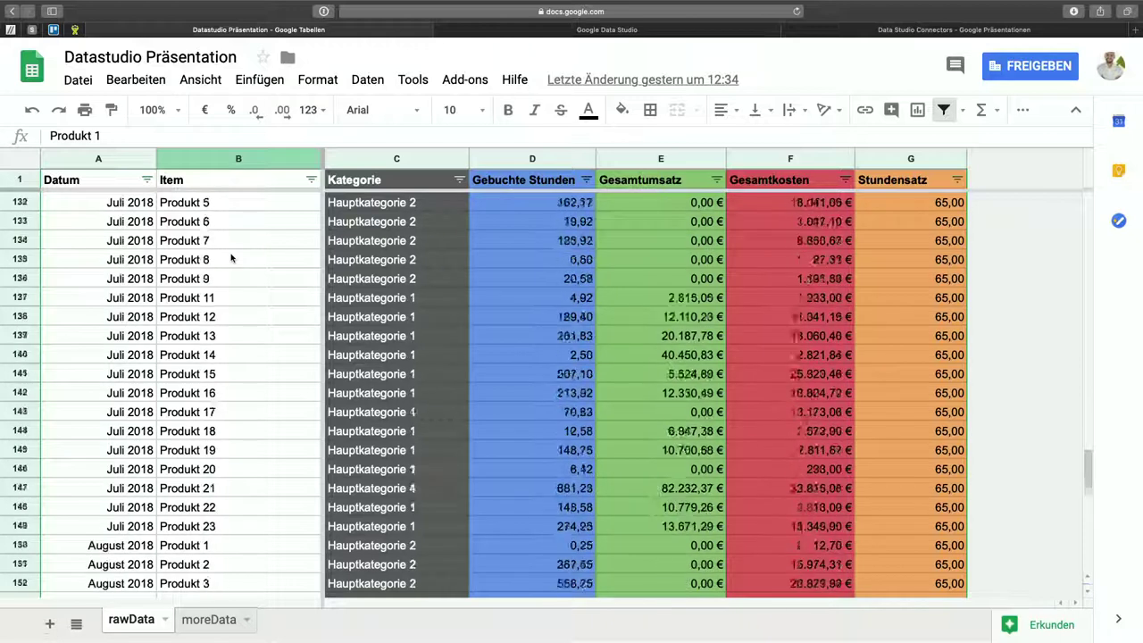
pyautogui.scroll(-2, 230, 258)
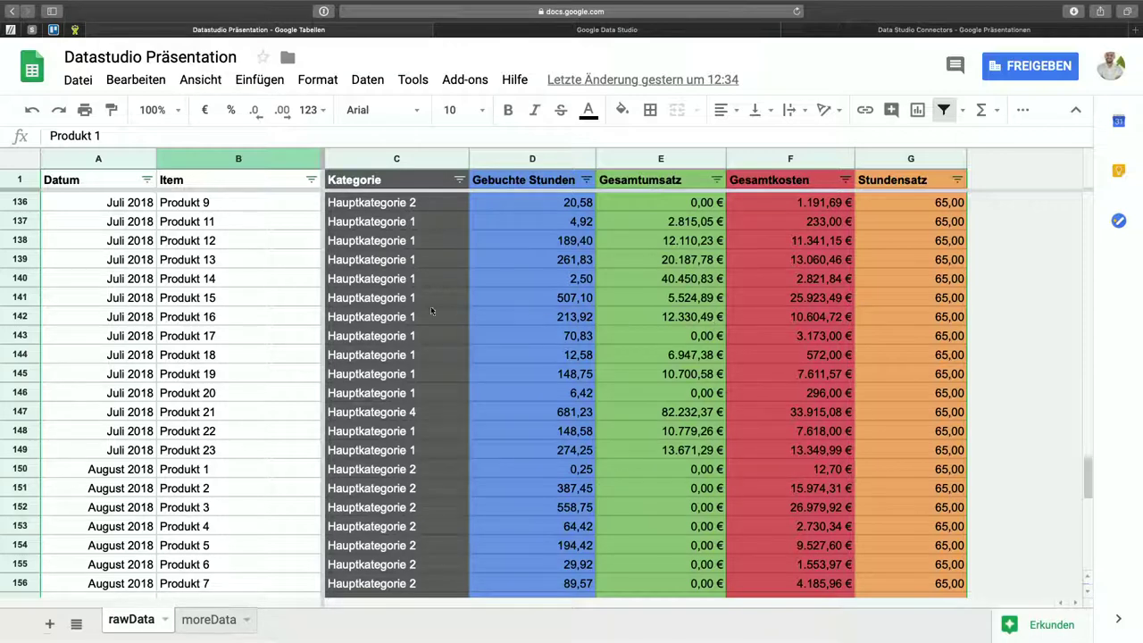
pyautogui.scroll(20, 427, 310)
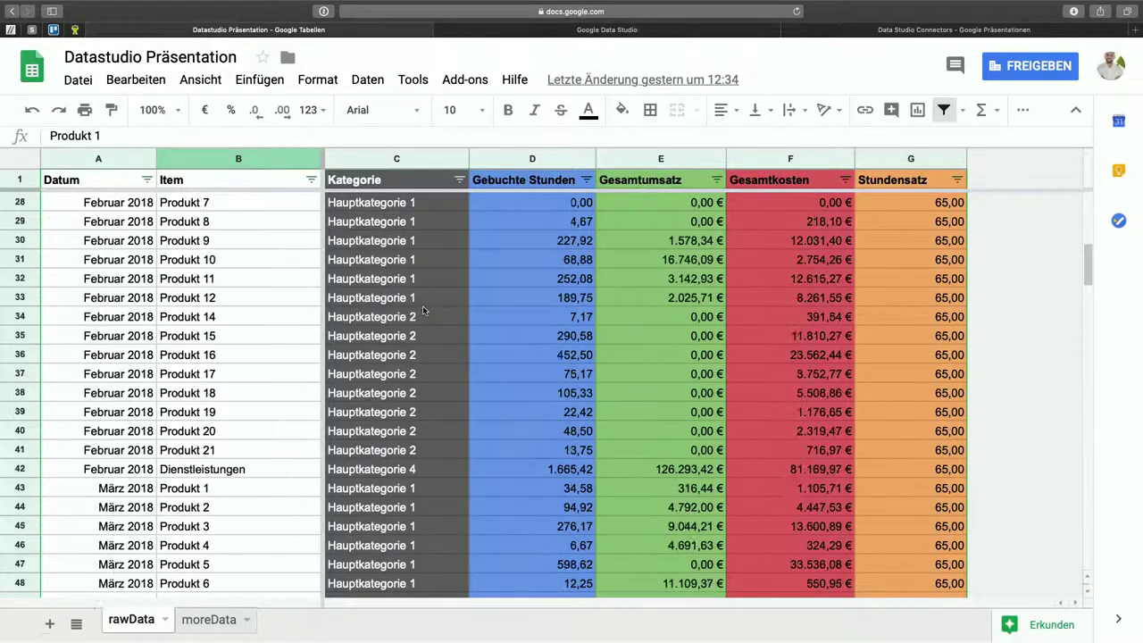
pyautogui.scroll(5, 424, 310)
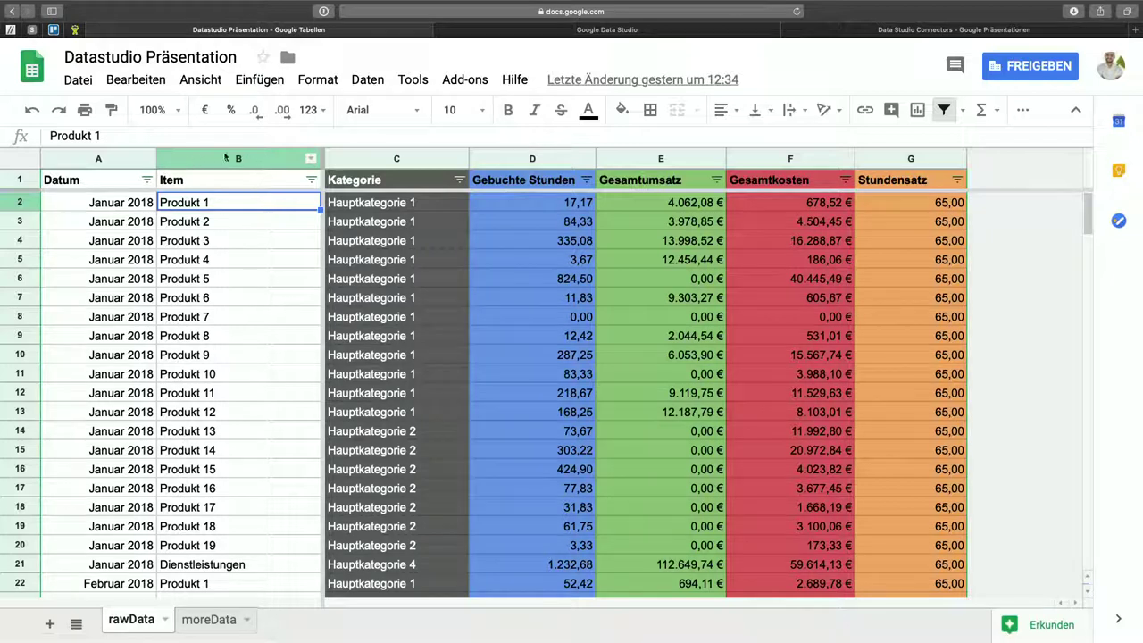
pyautogui.click(218, 161)
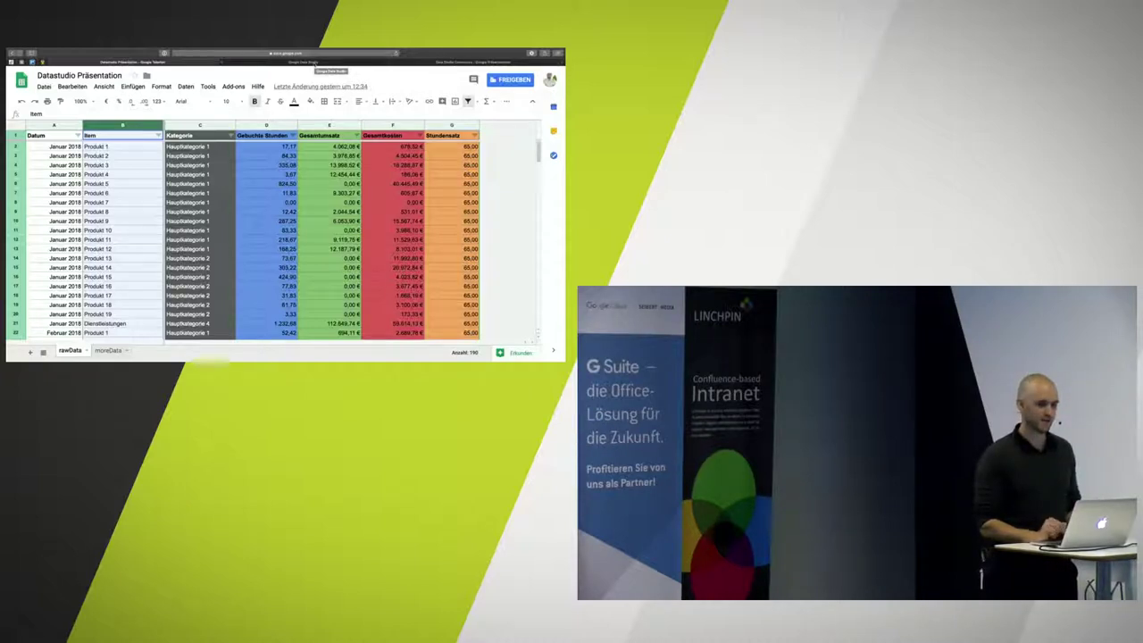
# Step: Switch to Google Data Studio and start a blank report with a new data source
pyautogui.click(314, 63)
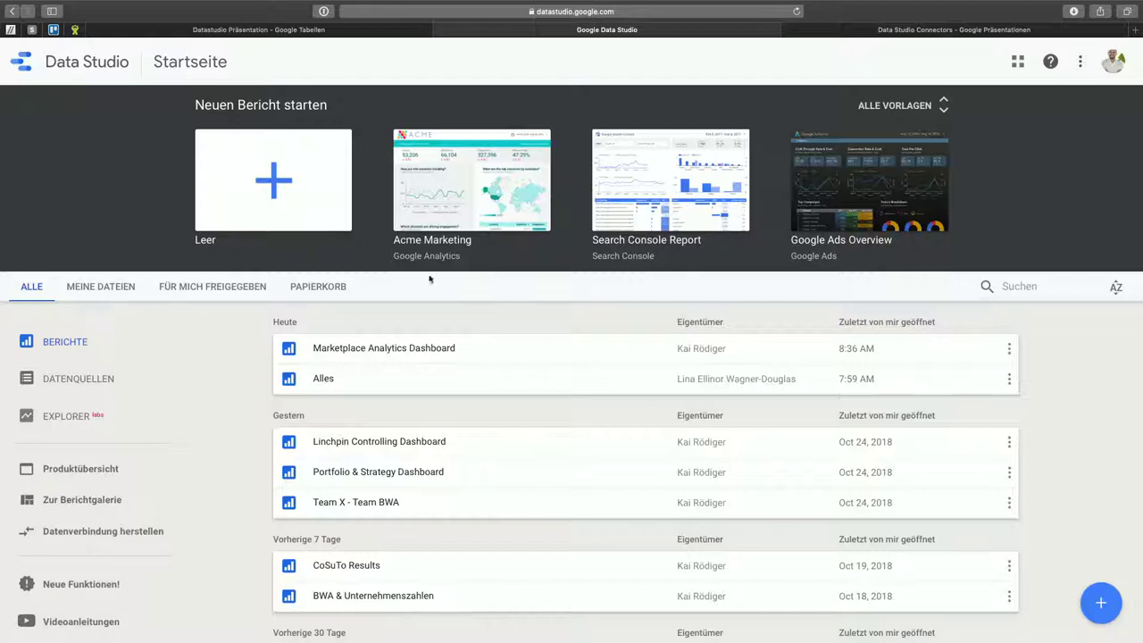
pyautogui.scroll(-1, 272, 338)
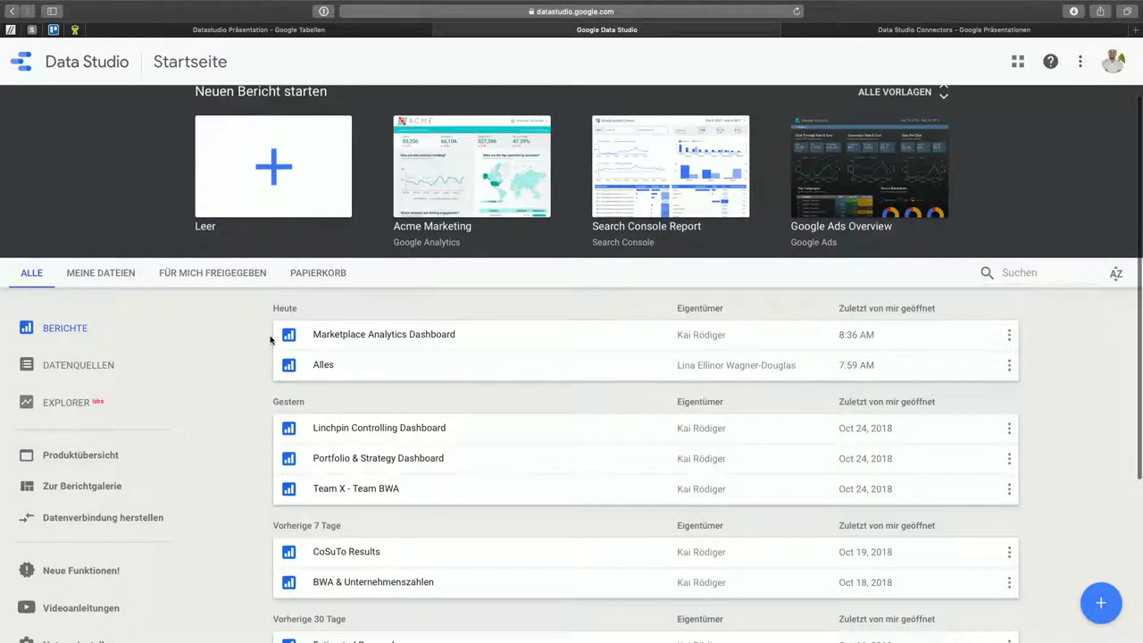
pyautogui.scroll(1, 268, 342)
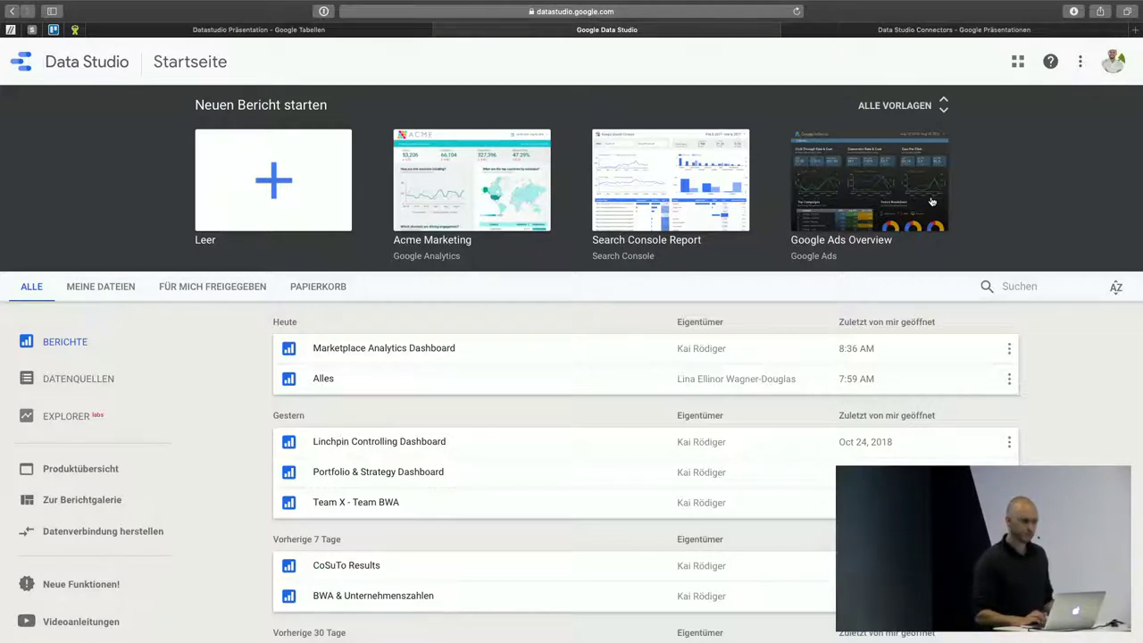
pyautogui.click(321, 187)
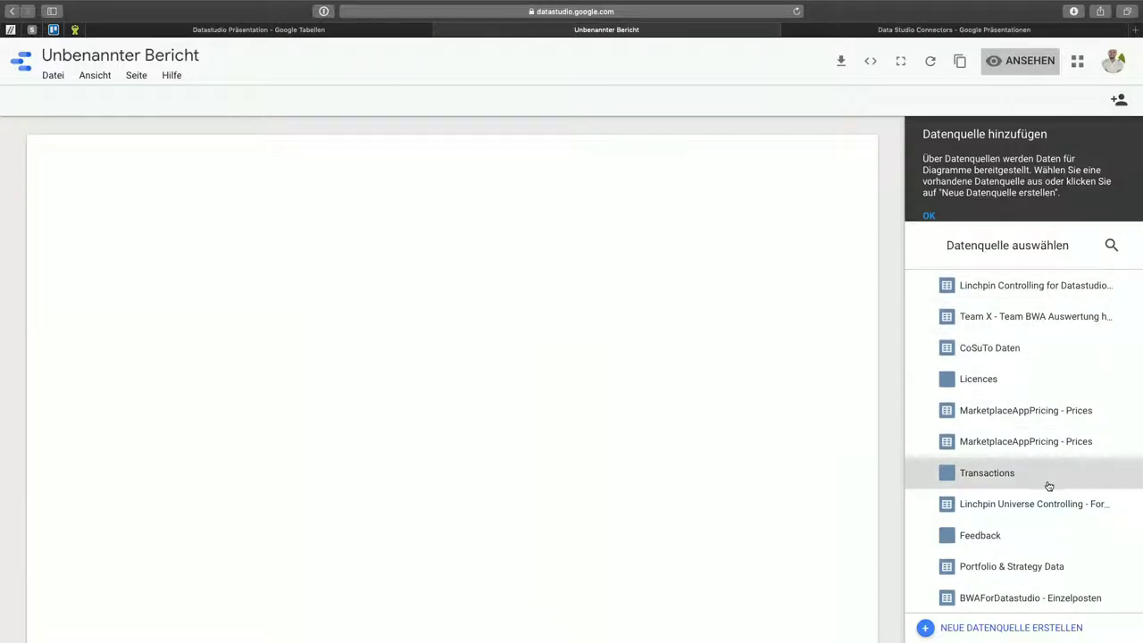
pyautogui.click(1038, 637)
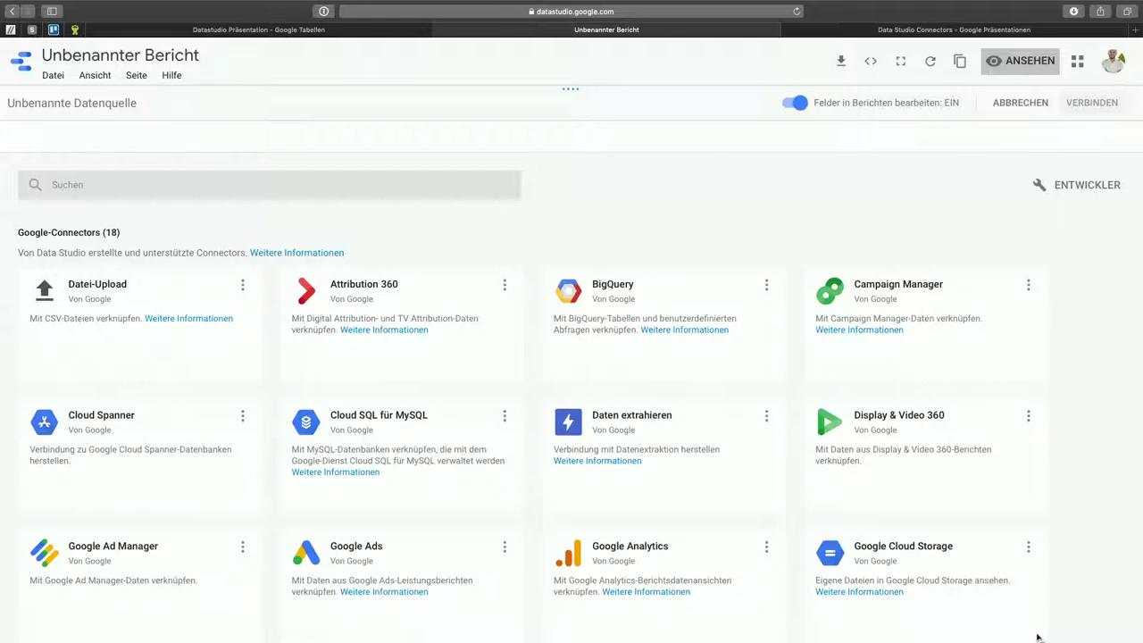
# Step: Examine the Google connectors offered for the new data source, including BigQuery, MySQL and Google Tabellen
pyautogui.moveTo(1029, 637)
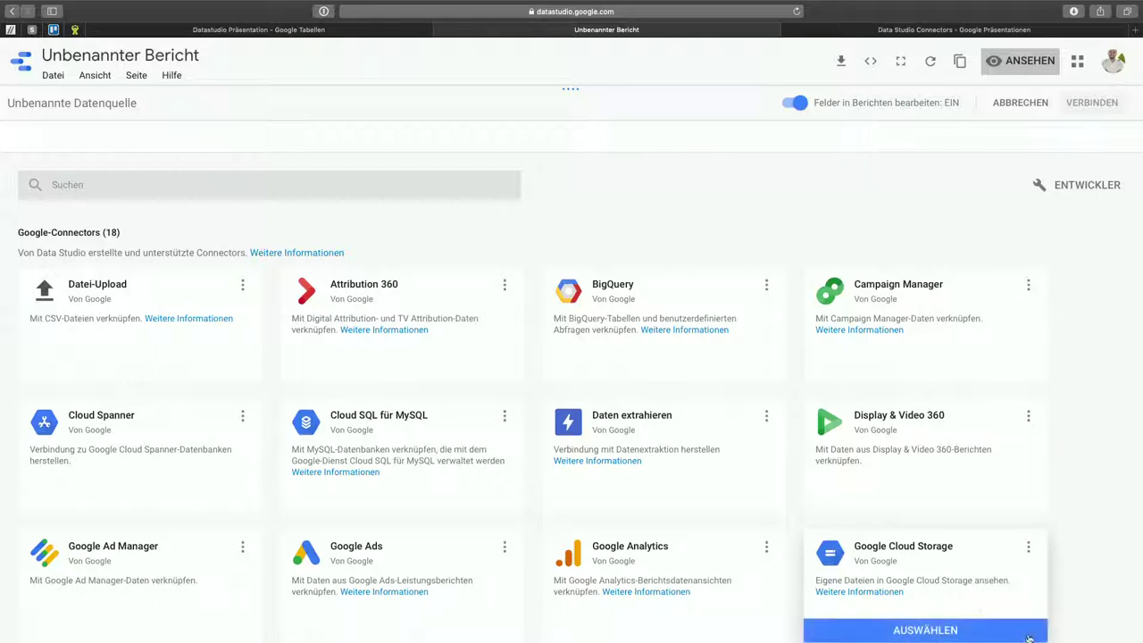
pyautogui.scroll(-1, 938, 564)
pyautogui.scroll(1, 938, 565)
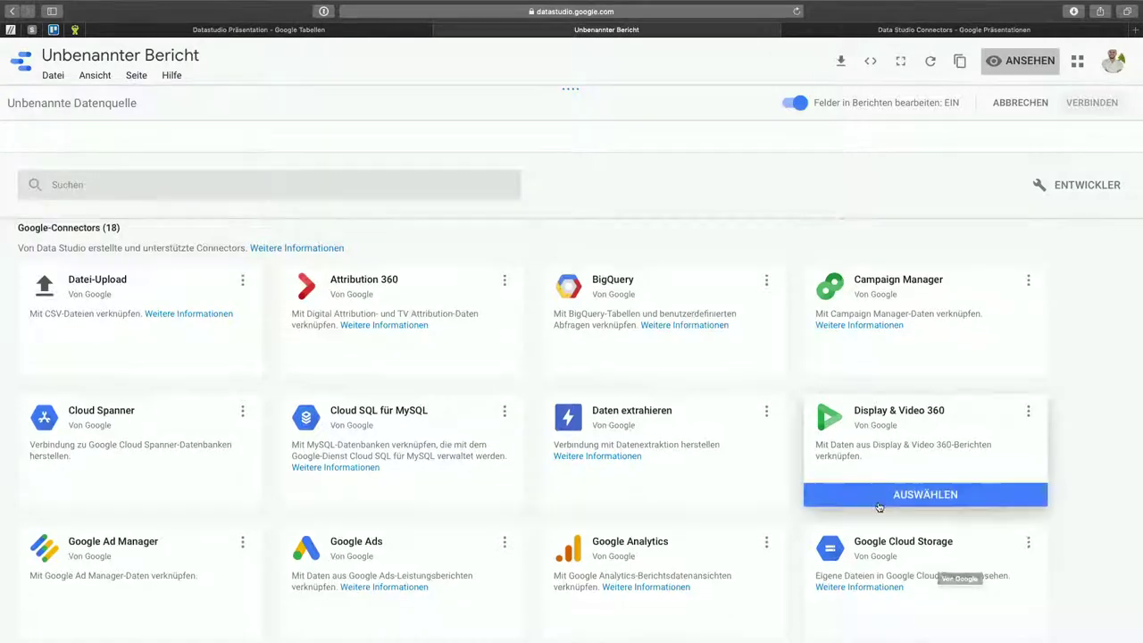
pyautogui.scroll(-1, 912, 489)
pyautogui.scroll(1, 878, 505)
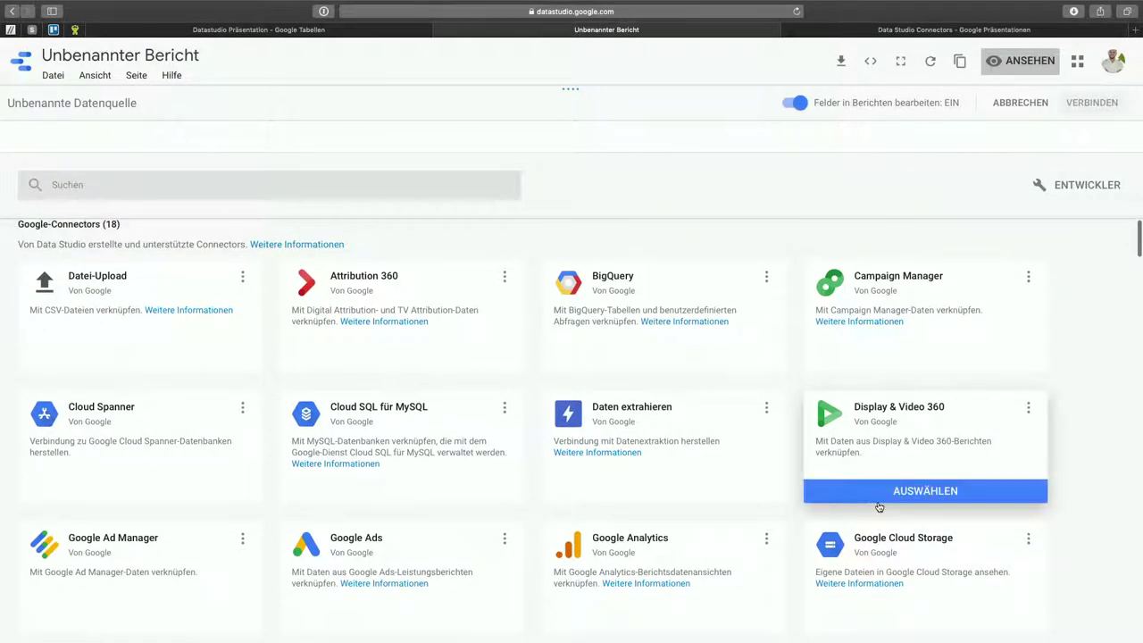
pyautogui.scroll(-1, 878, 506)
pyautogui.scroll(-2, 878, 506)
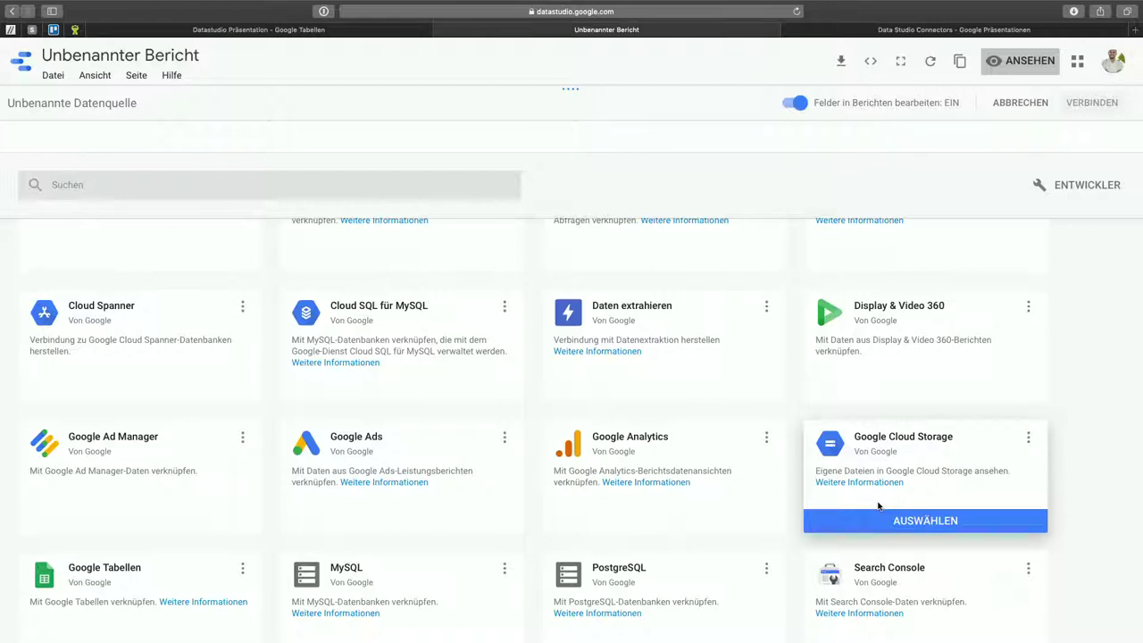
pyautogui.scroll(2, 878, 505)
pyautogui.moveTo(380, 386)
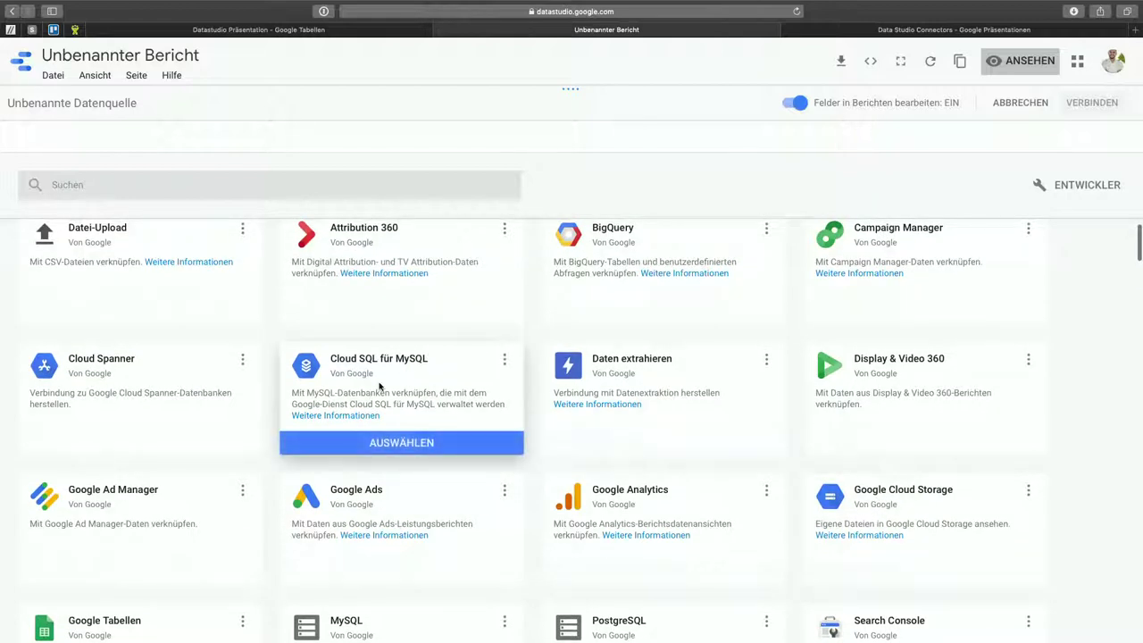
pyautogui.scroll(2, 379, 386)
pyautogui.moveTo(136, 294)
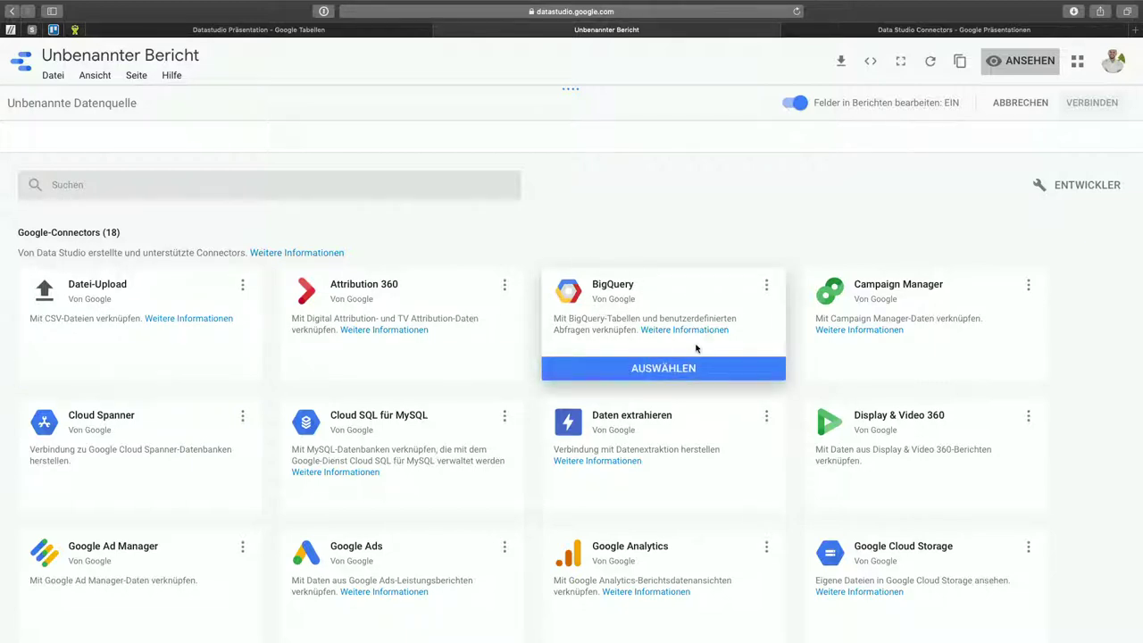
pyautogui.scroll(-3, 684, 378)
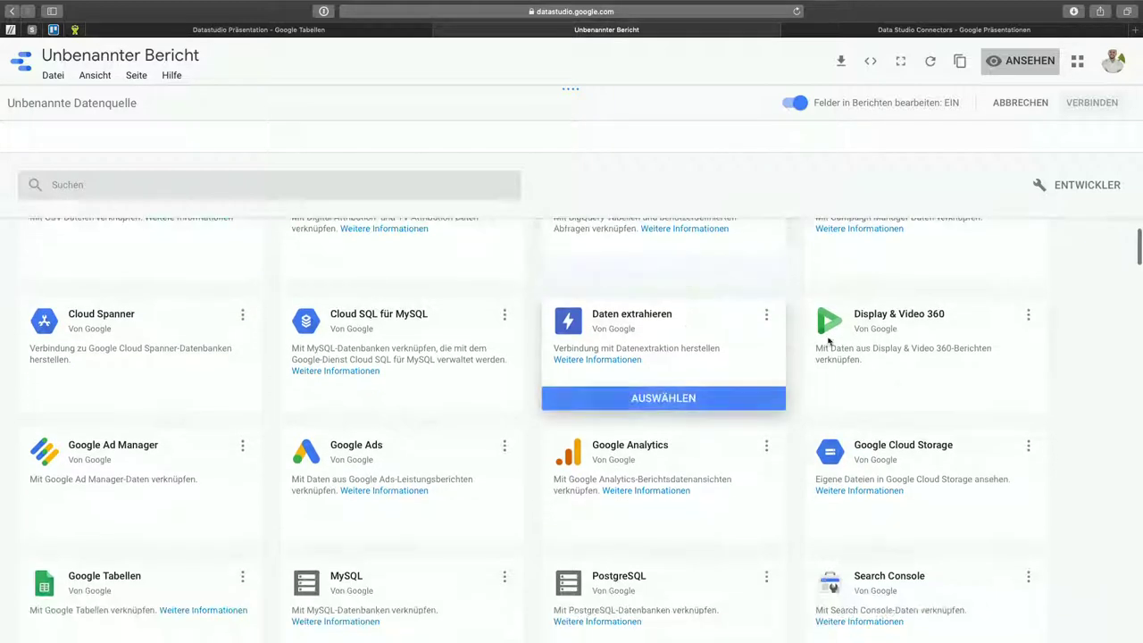
pyautogui.scroll(-3, 734, 413)
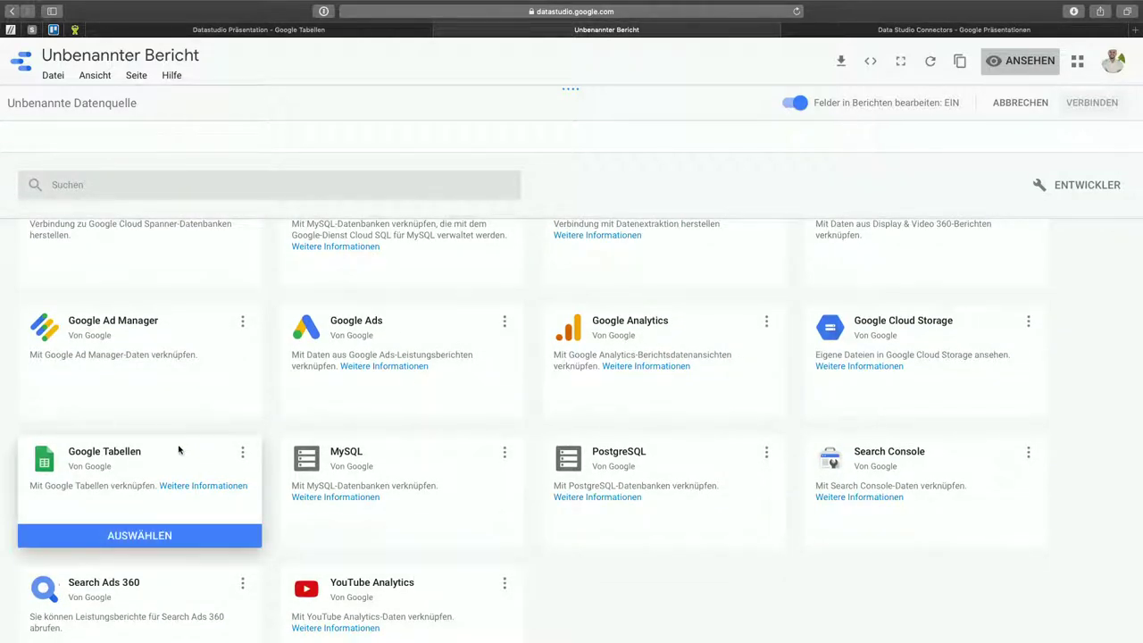
pyautogui.scroll(-2, 191, 485)
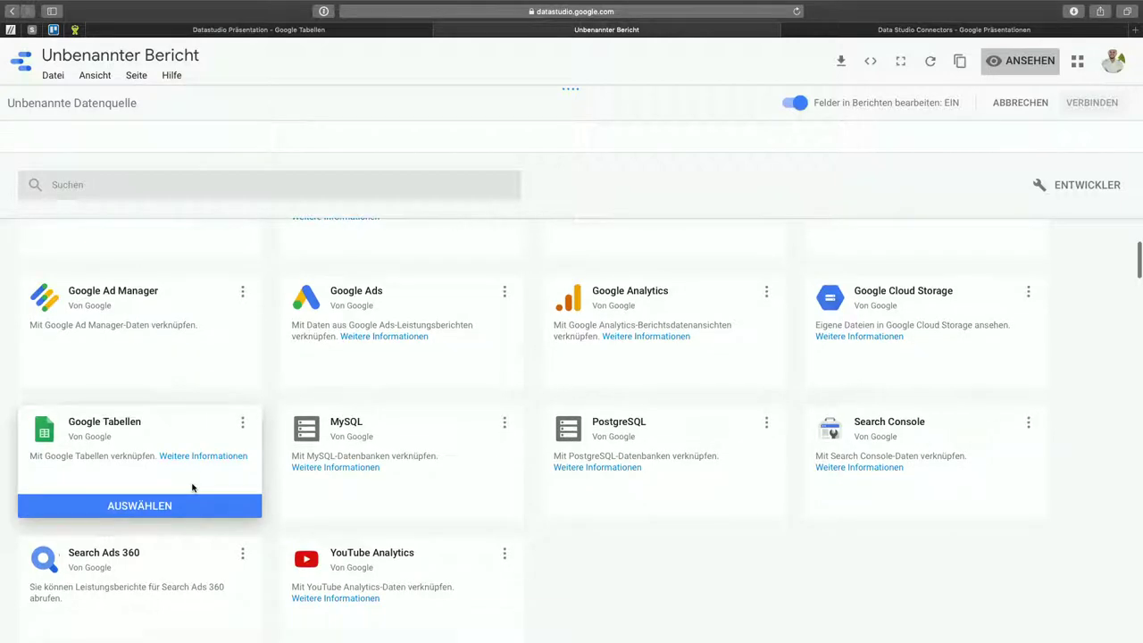
# Step: Look through the partner connectors offered for the new data source
pyautogui.scroll(-6, 191, 487)
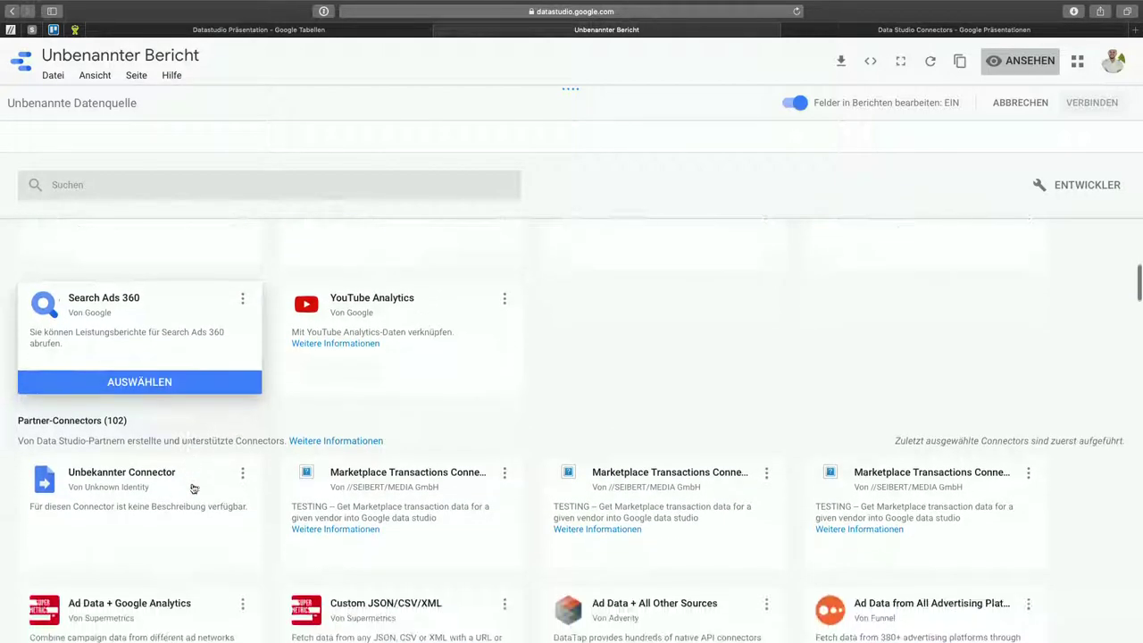
pyautogui.scroll(-4, 192, 487)
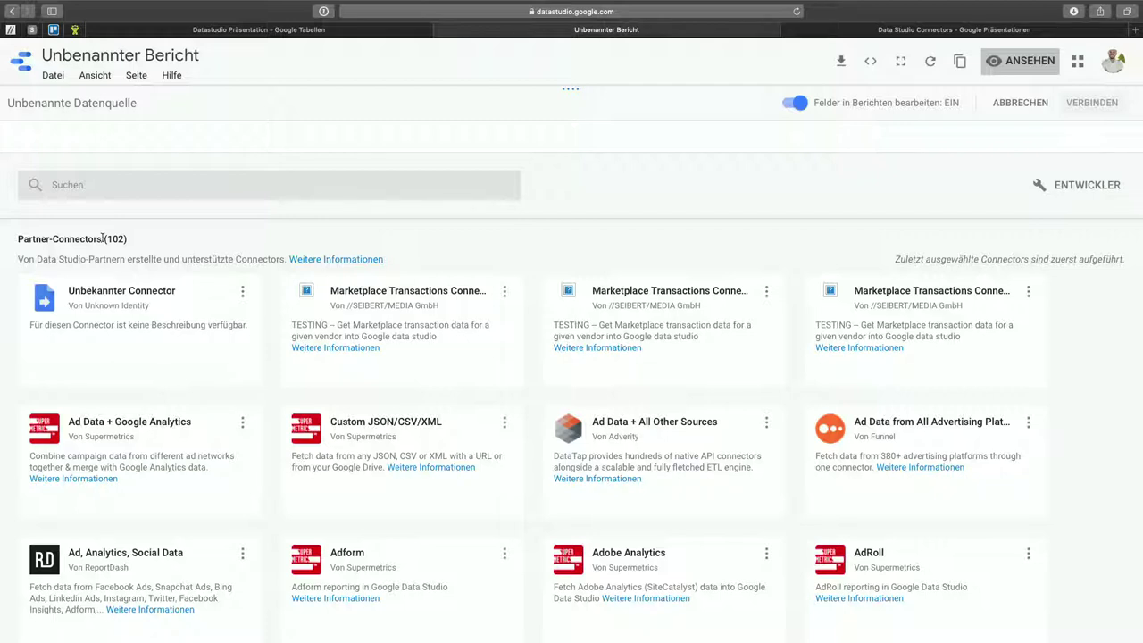
pyautogui.scroll(-1, 103, 238)
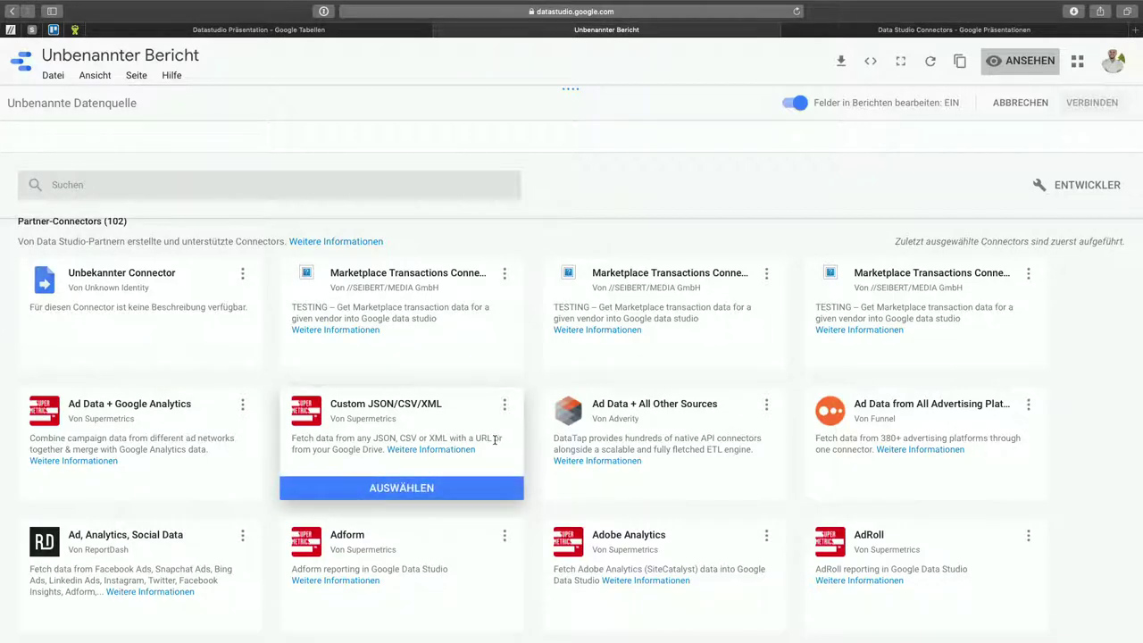
pyautogui.scroll(-3, 495, 440)
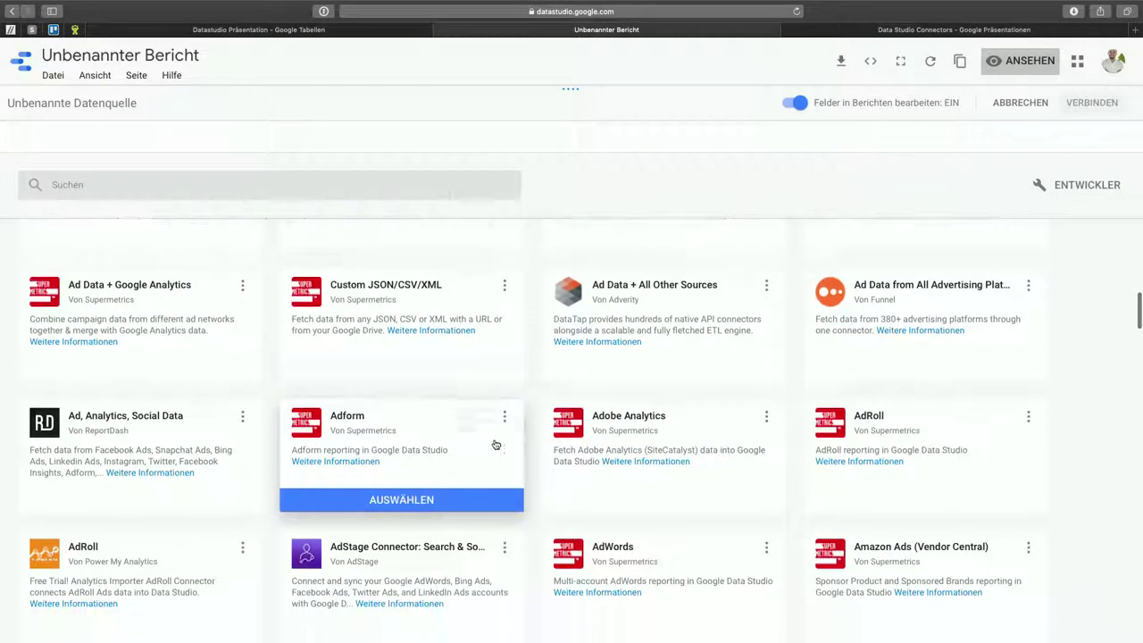
pyautogui.scroll(-2, 414, 409)
pyautogui.scroll(-3, 415, 409)
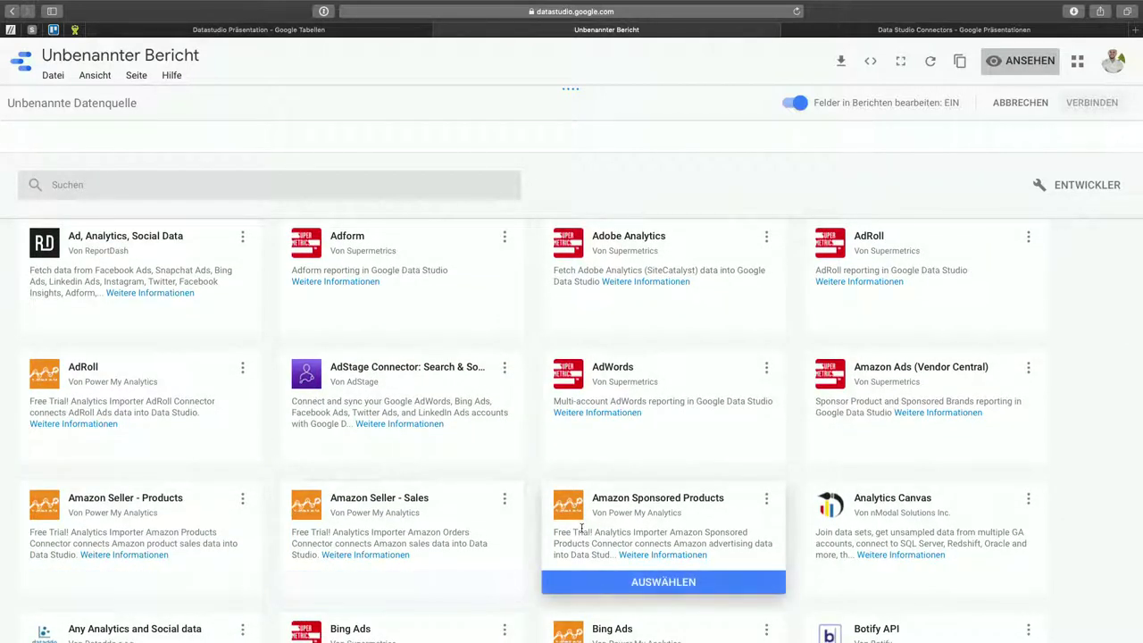
pyautogui.scroll(-2, 581, 529)
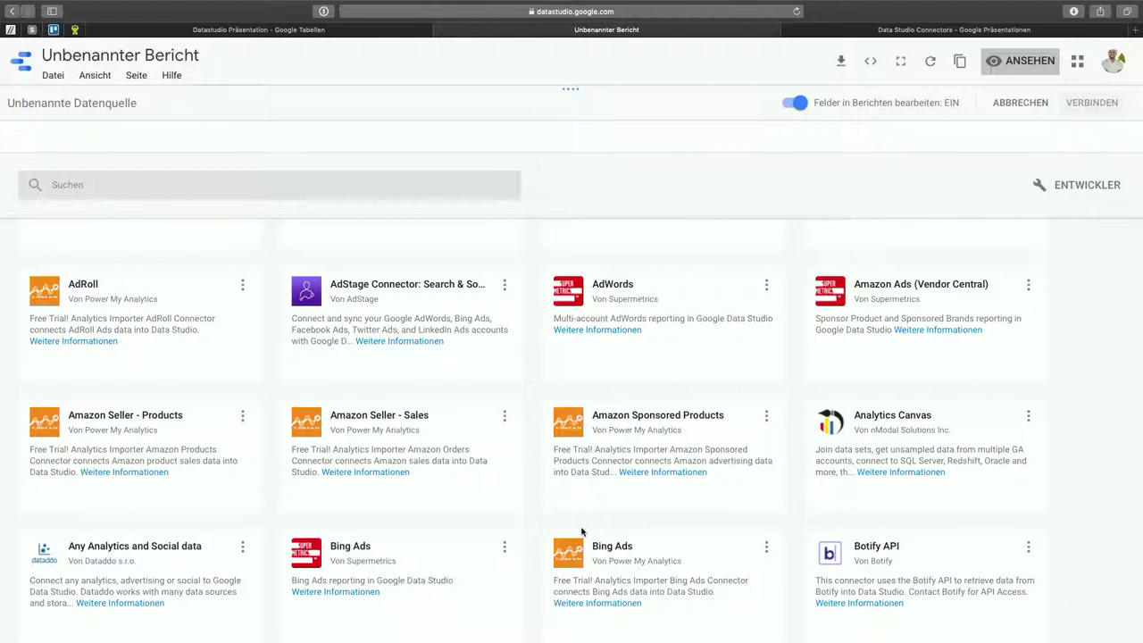
pyautogui.scroll(-10, 581, 532)
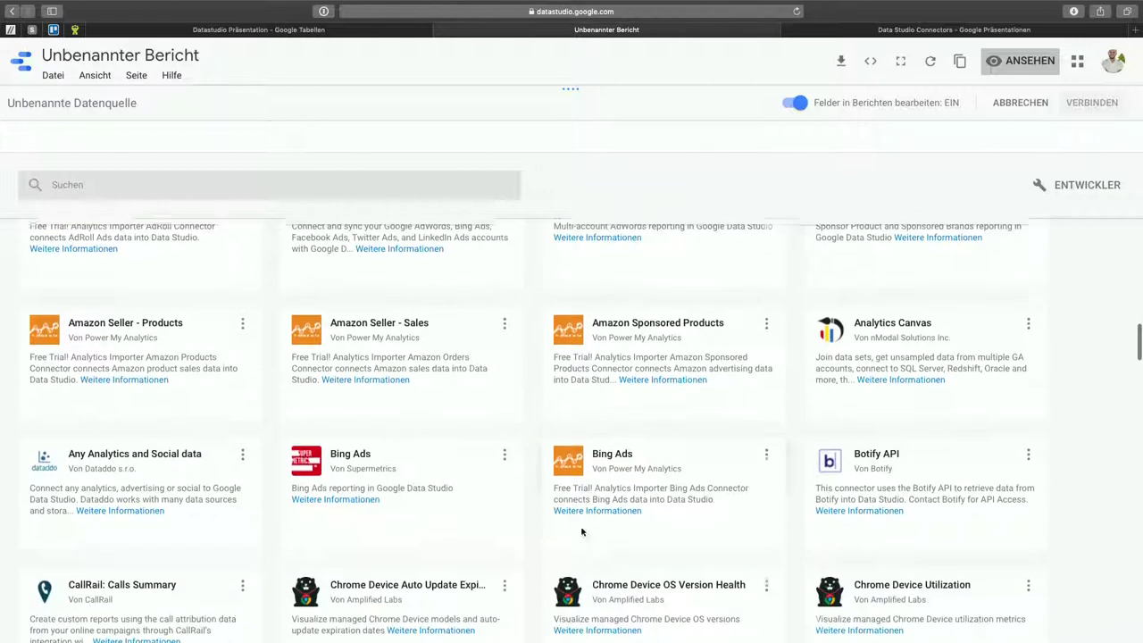
pyautogui.scroll(-3, 582, 531)
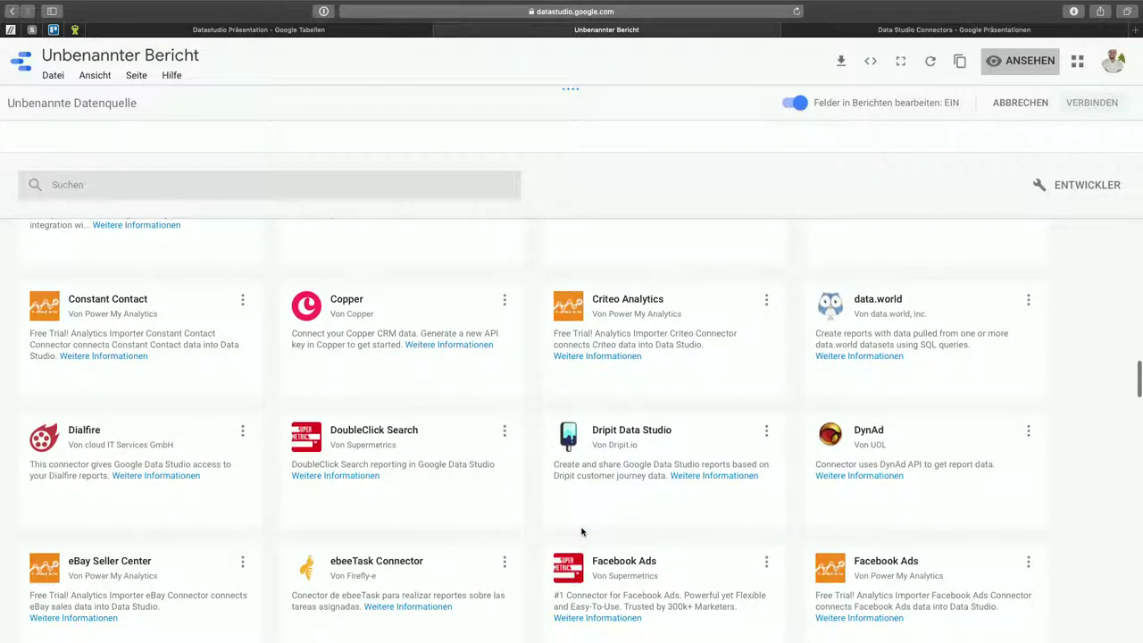
# Step: Look through the remaining partner connectors and the open-source connectors offered for the new data source
pyautogui.scroll(1, 581, 531)
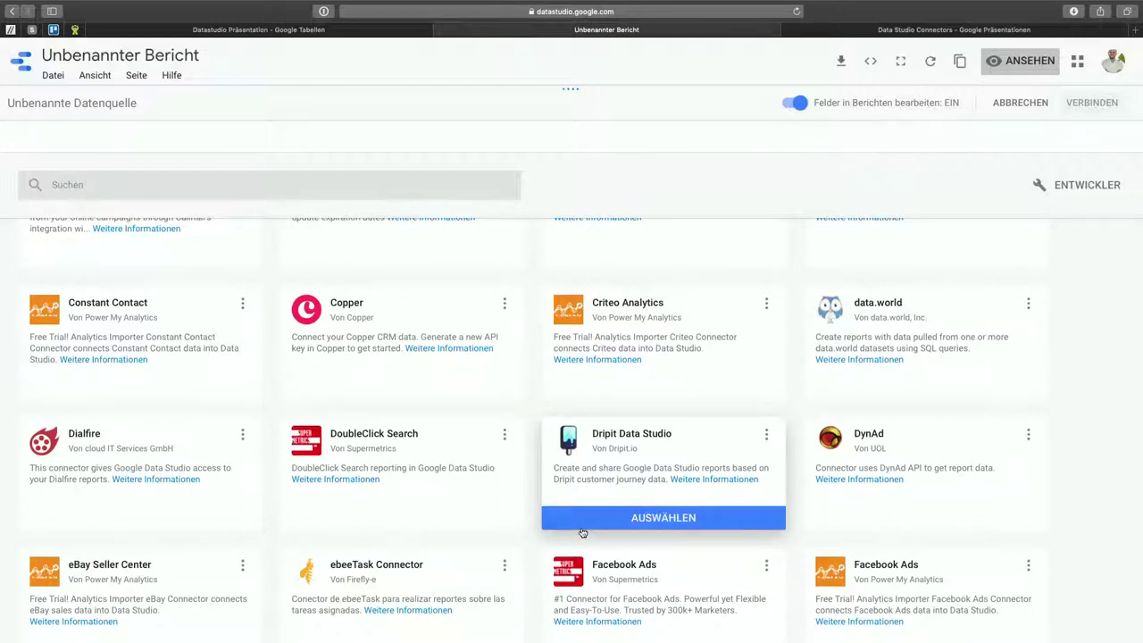
pyautogui.scroll(-5, 583, 532)
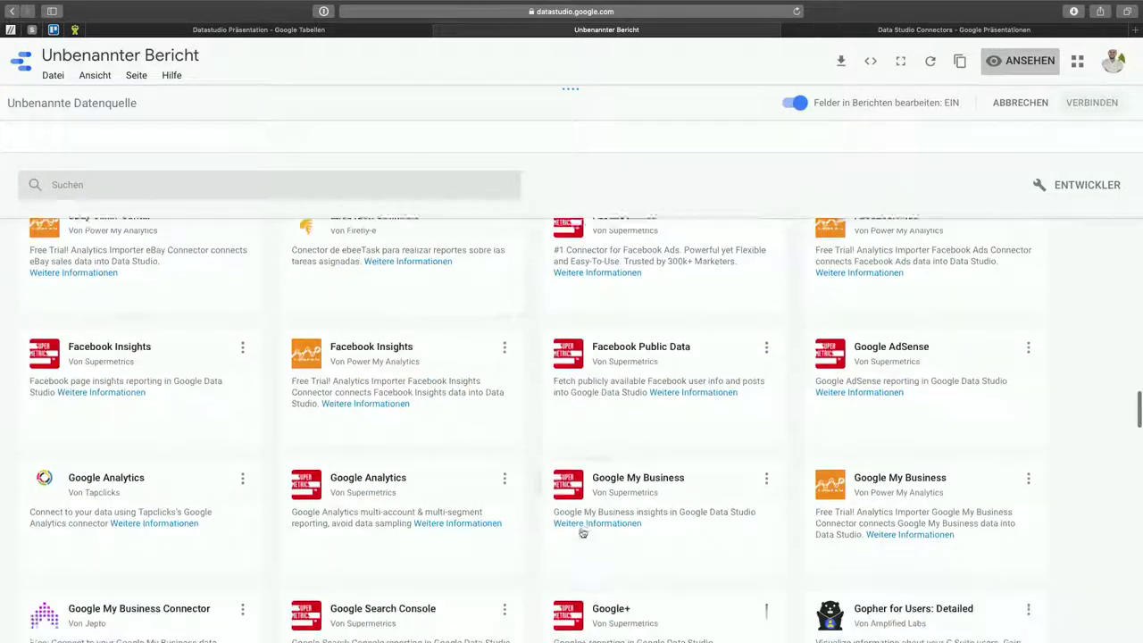
pyautogui.scroll(8, 582, 533)
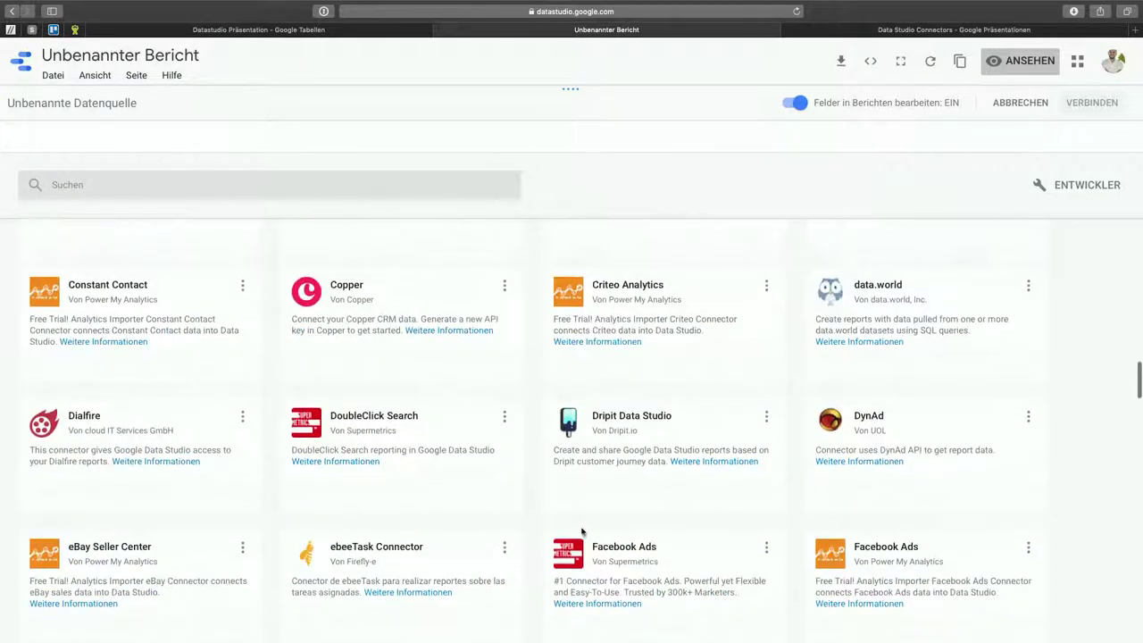
pyautogui.scroll(3, 582, 532)
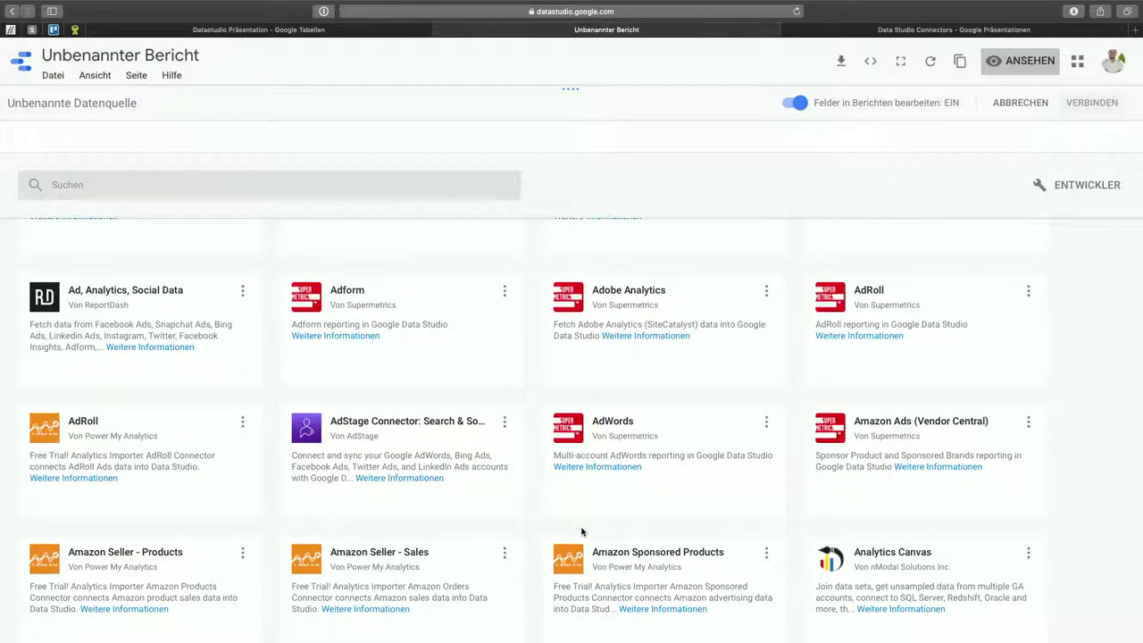
pyautogui.scroll(-15, 582, 532)
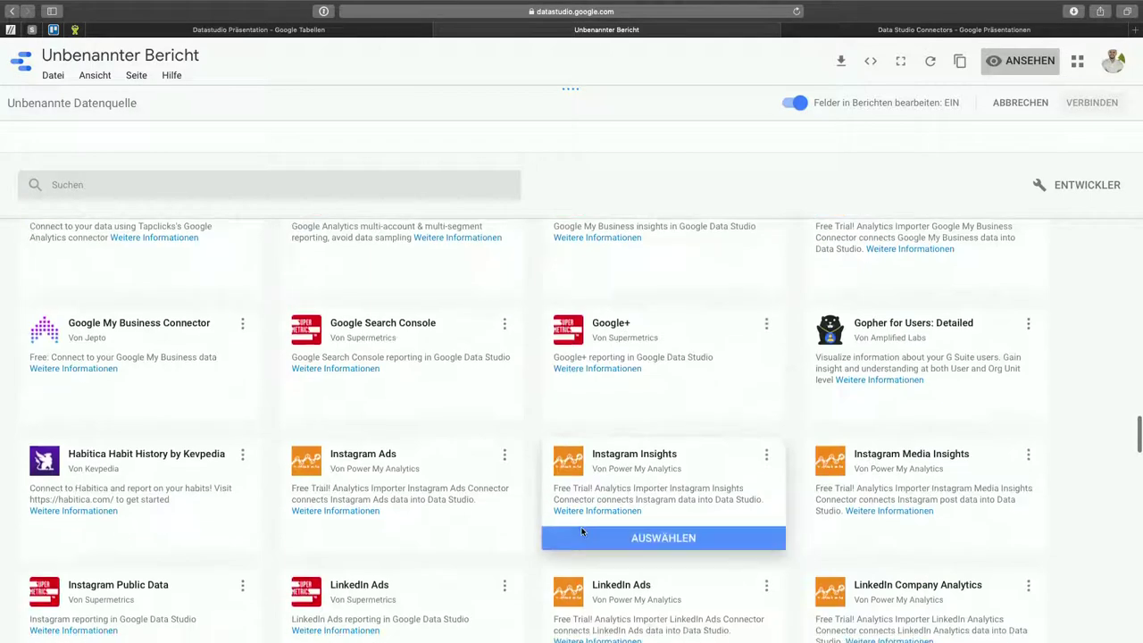
pyautogui.scroll(-5, 581, 532)
pyautogui.scroll(4, 581, 533)
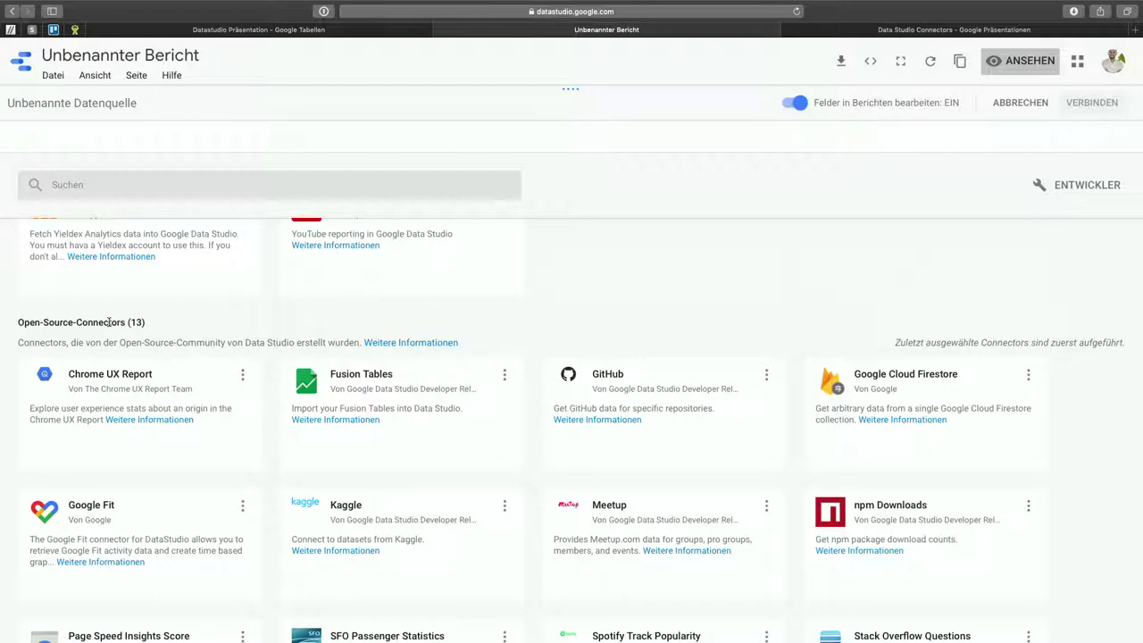
pyautogui.scroll(1, 109, 323)
pyautogui.scroll(10, 109, 323)
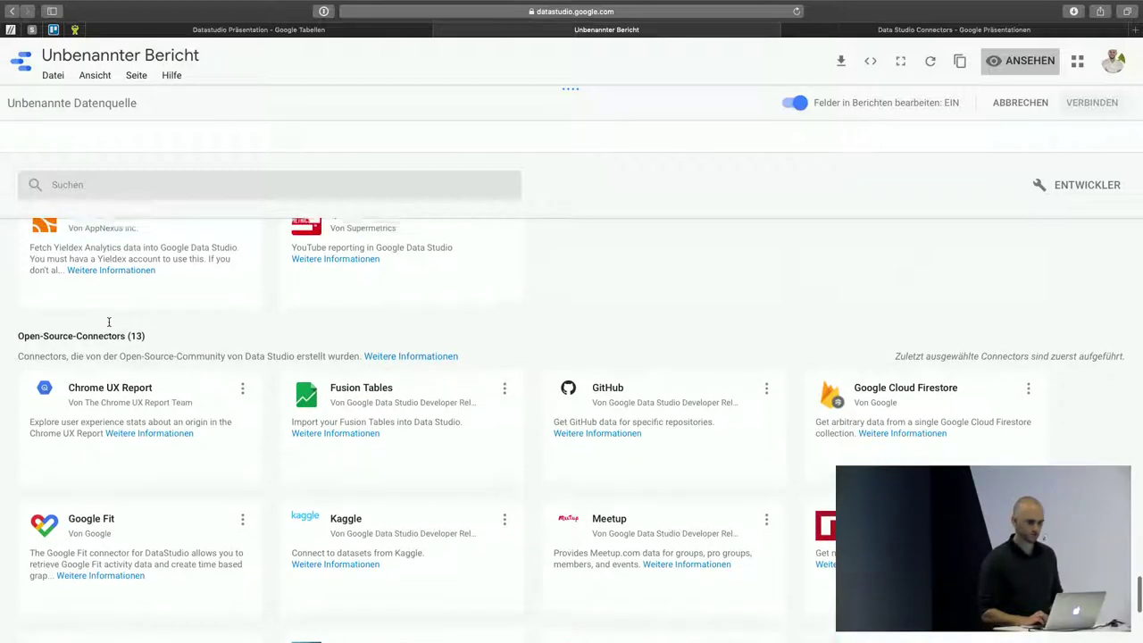
pyautogui.scroll(-10, 109, 325)
pyautogui.scroll(15, 109, 325)
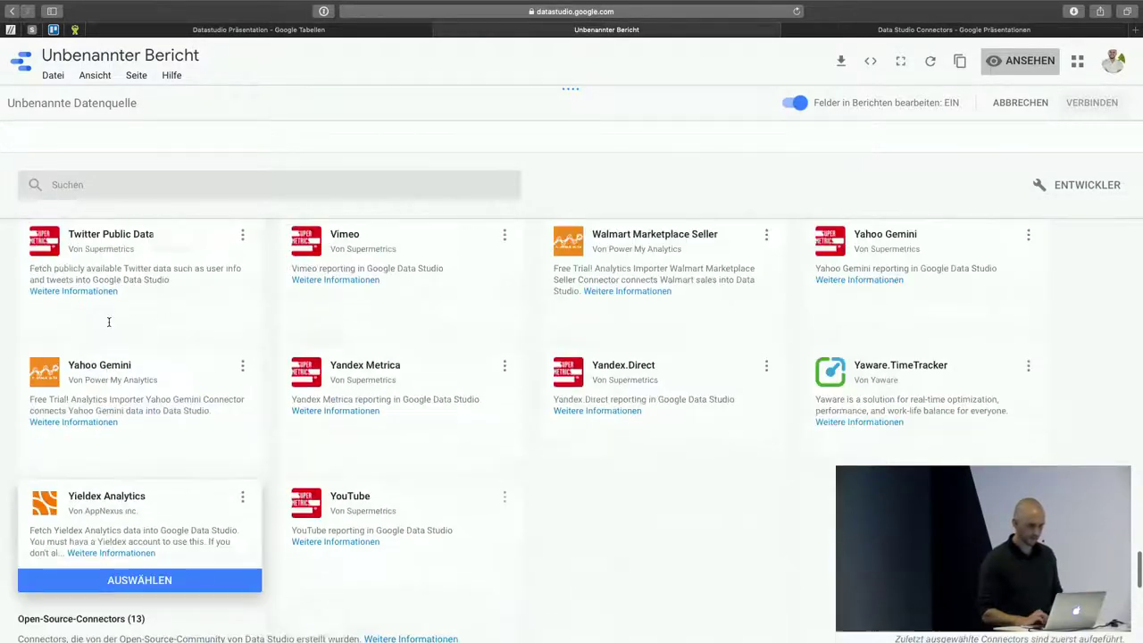
# Step: View the developer page for creating and testing a custom community connector, and return to the connector list
pyautogui.scroll(10, 109, 324)
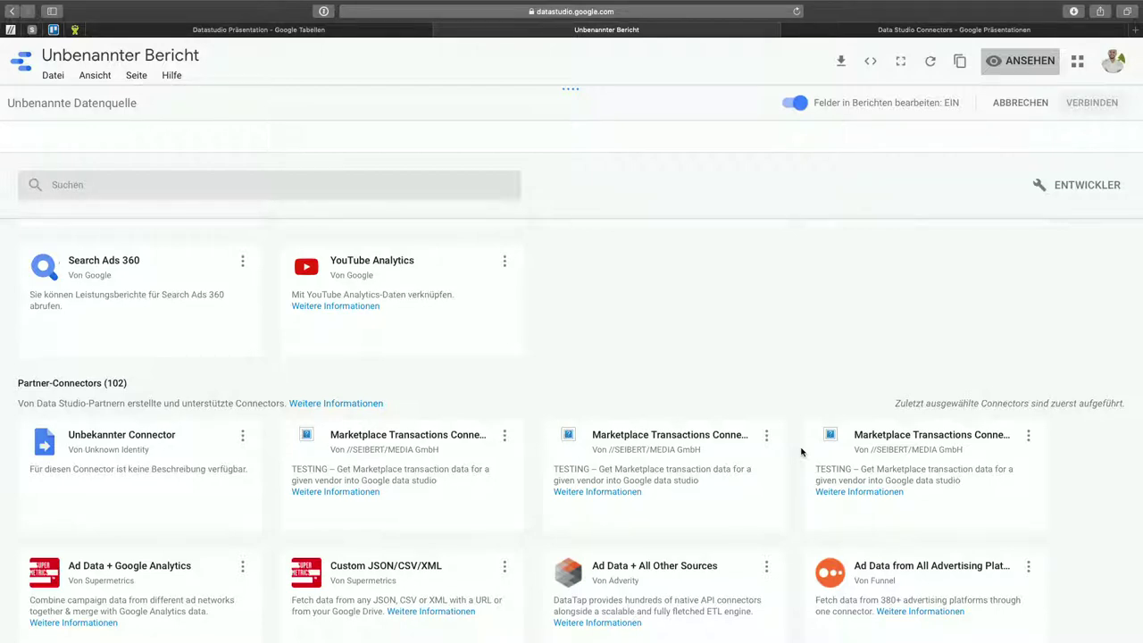
pyautogui.scroll(10, 798, 531)
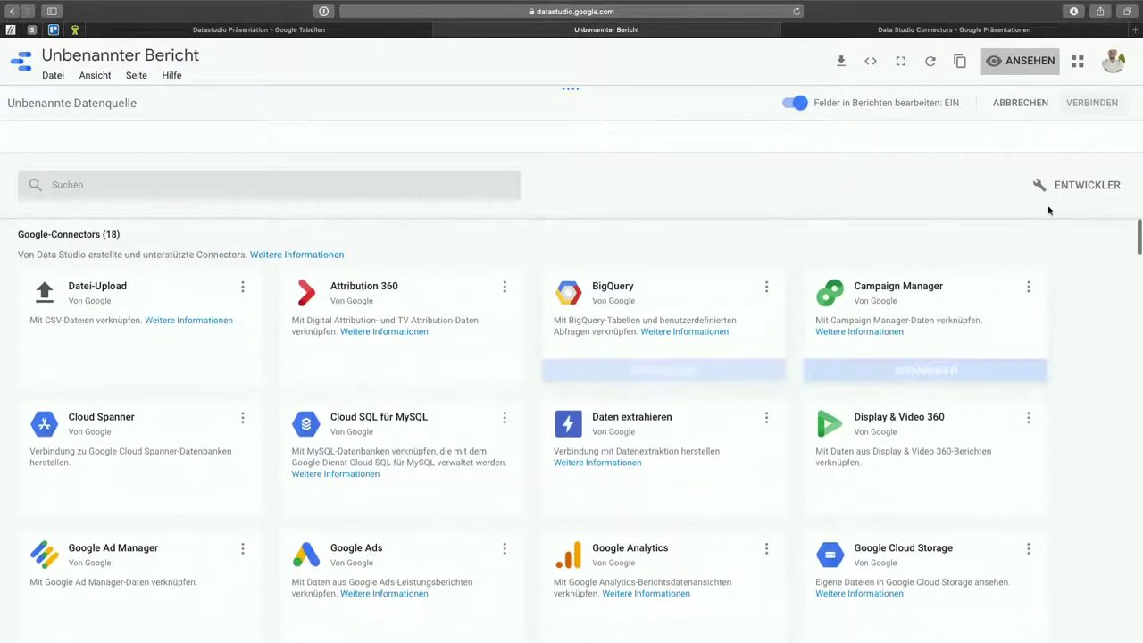
pyautogui.click(1074, 199)
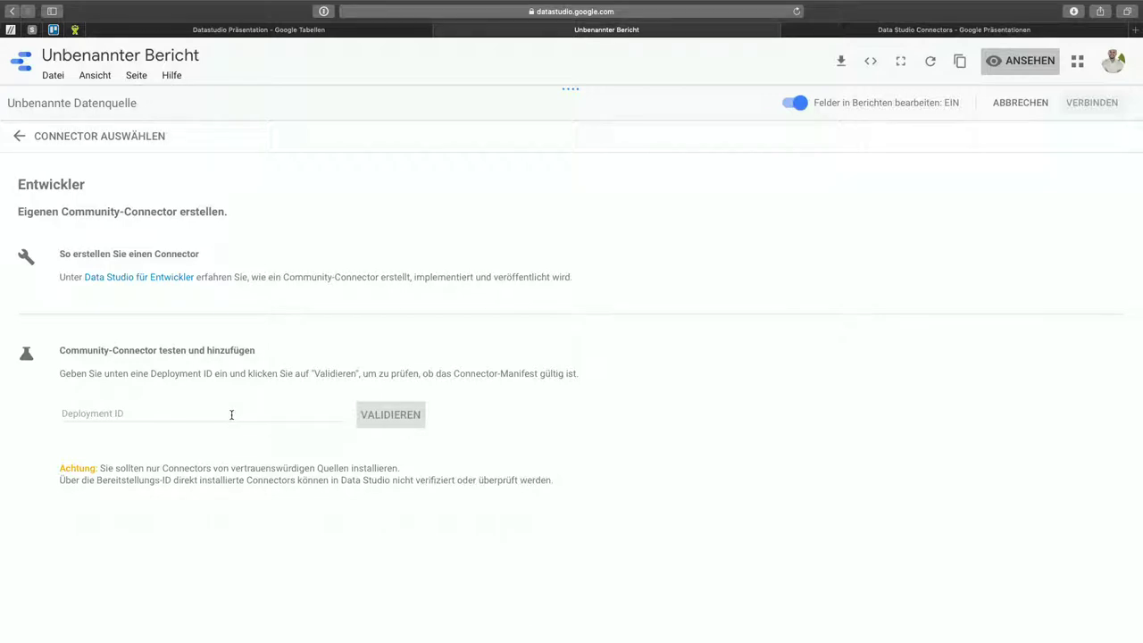
pyautogui.click(18, 136)
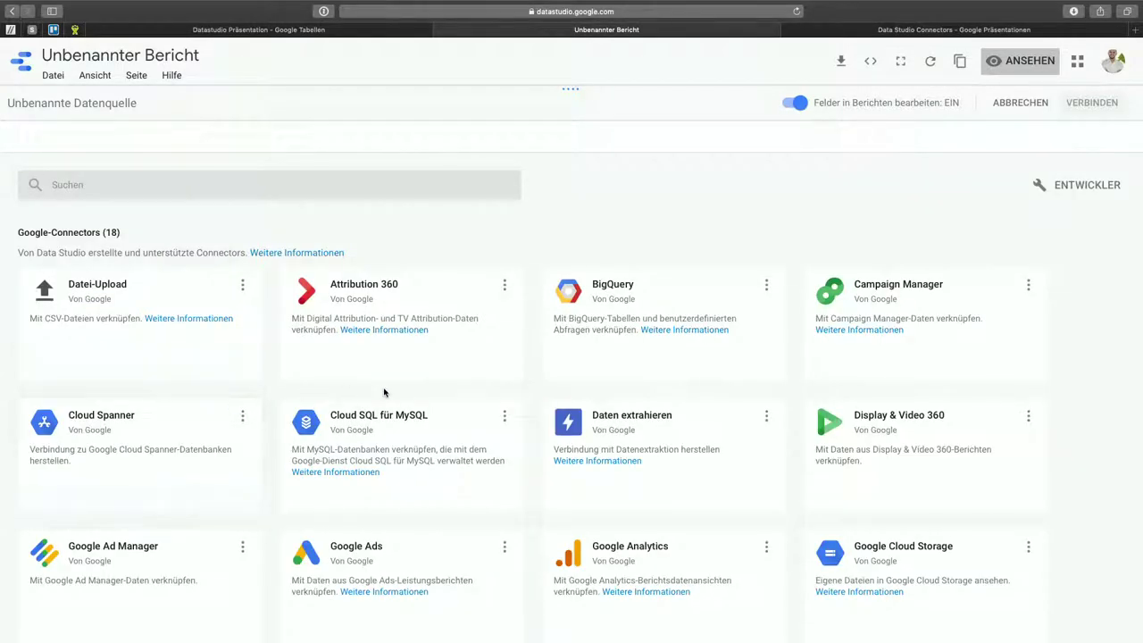
# Step: Connect the rawData worksheet of the Datastudio Präsentation spreadsheet as the data source with the Google Tabellen connector
pyautogui.scroll(-5, 384, 393)
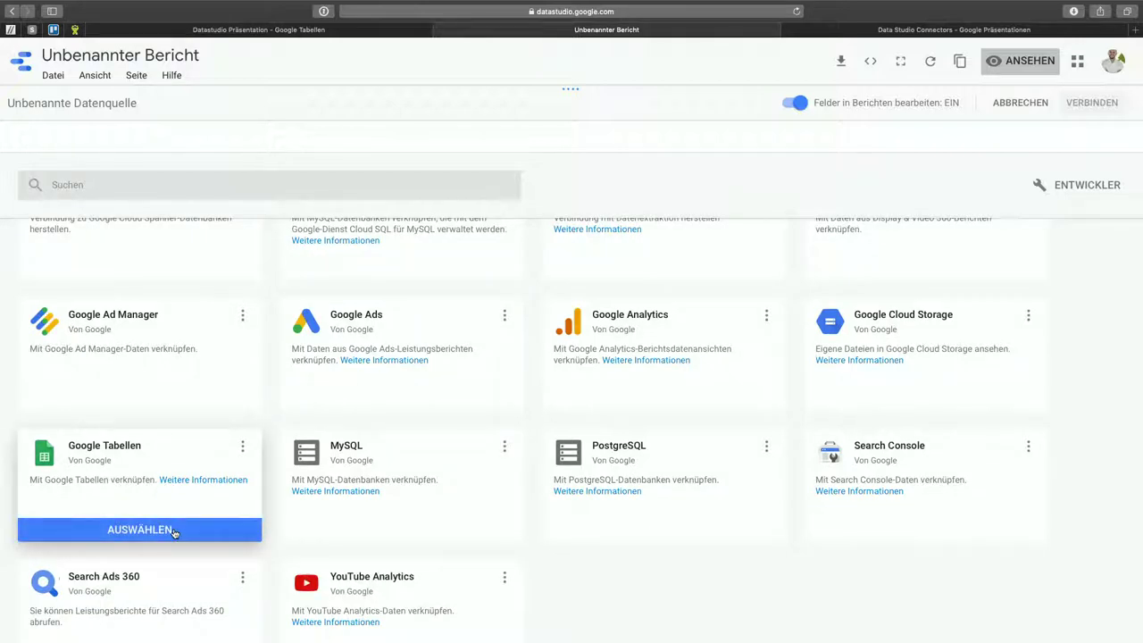
pyautogui.click(175, 531)
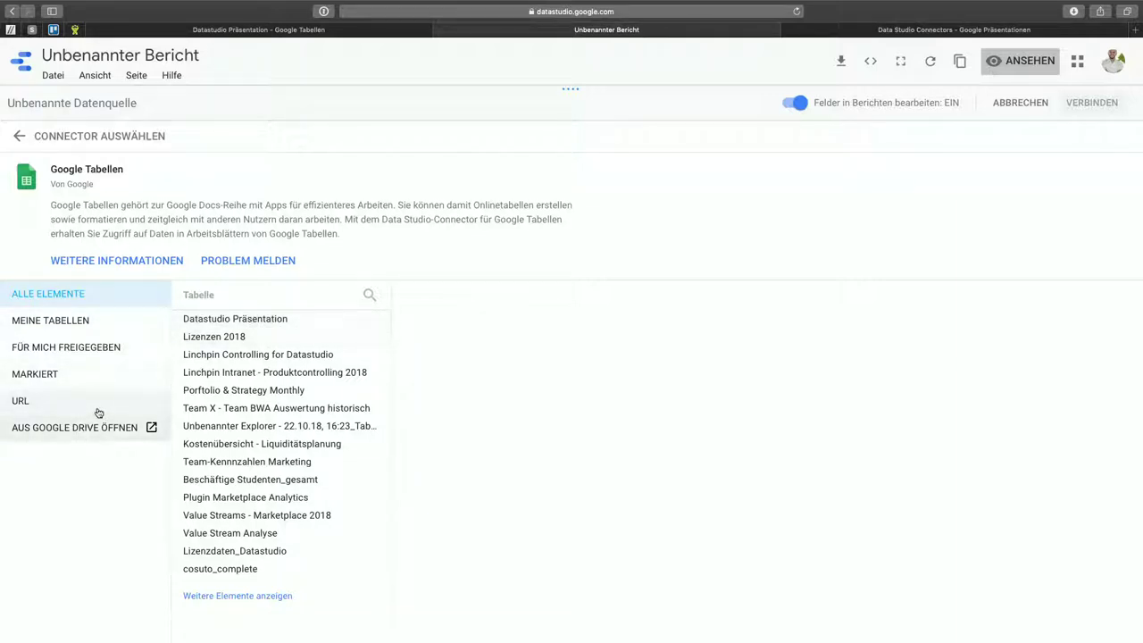
pyautogui.click(270, 320)
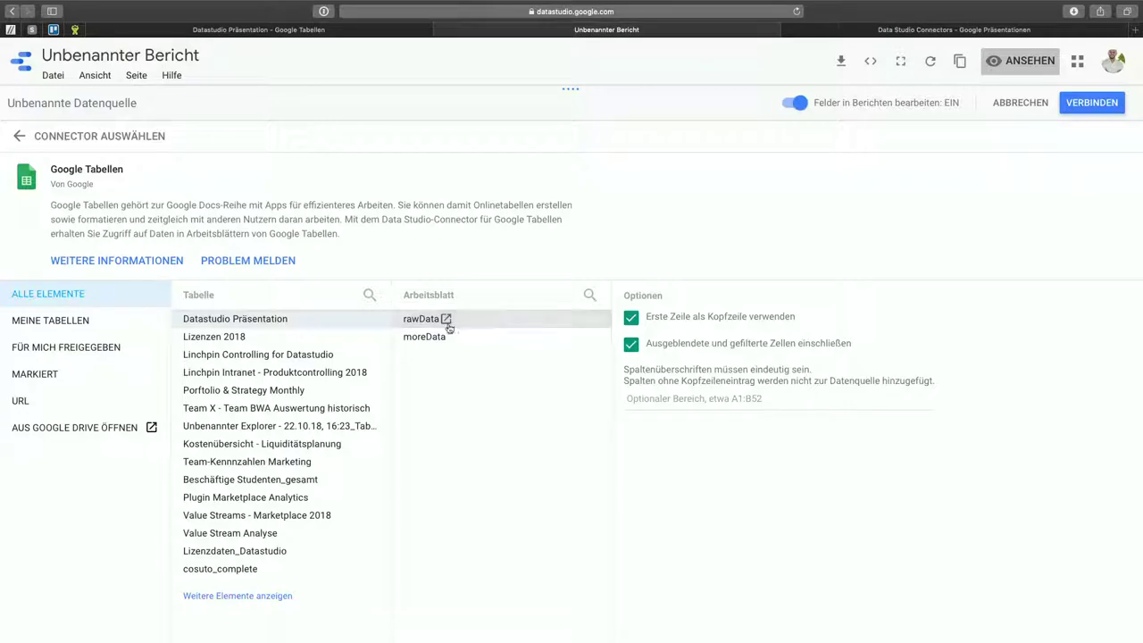
pyautogui.click(291, 30)
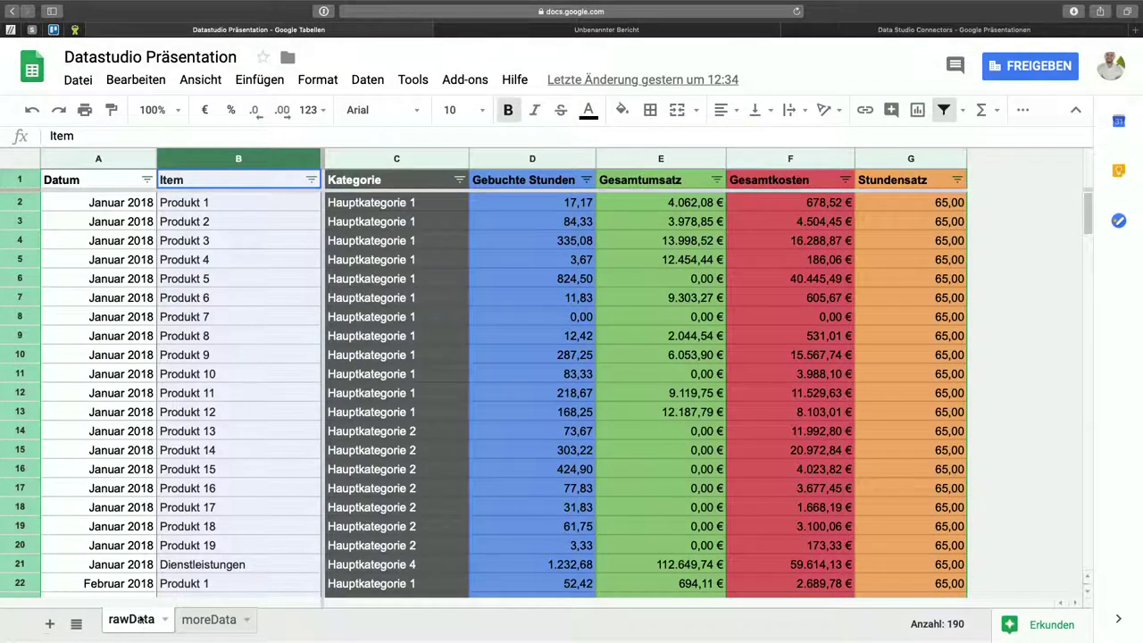
pyautogui.click(638, 30)
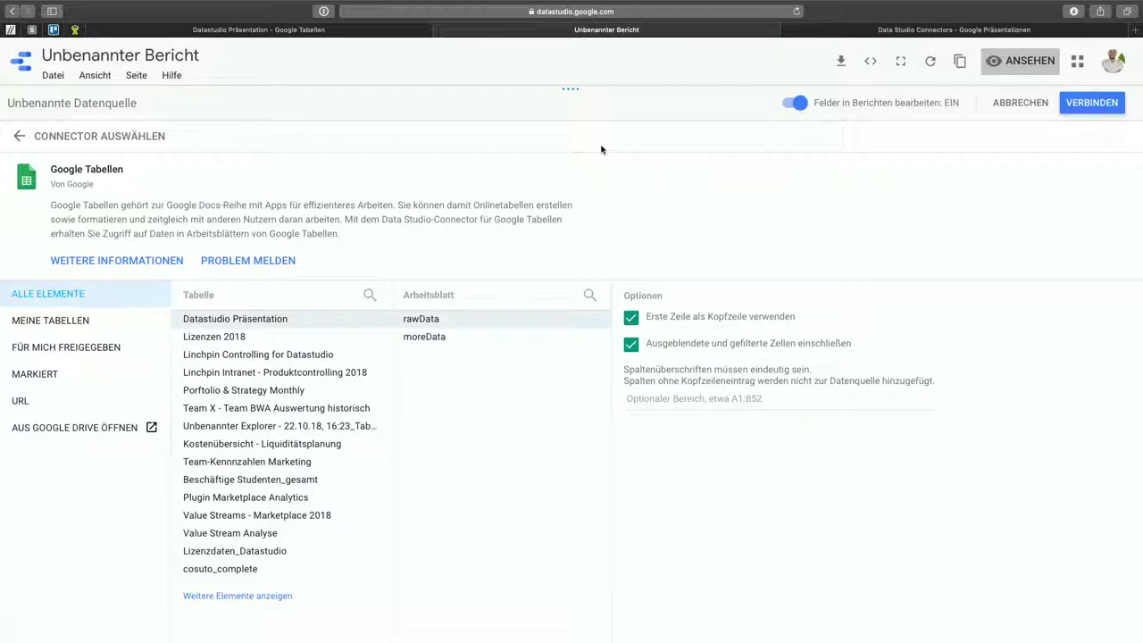
pyautogui.click(1090, 105)
# Step: Rename the report as "Cloud Frühstück Präsentation"
pyautogui.click(170, 52)
pyautogui.click(170, 52)
pyautogui.write('Clo')
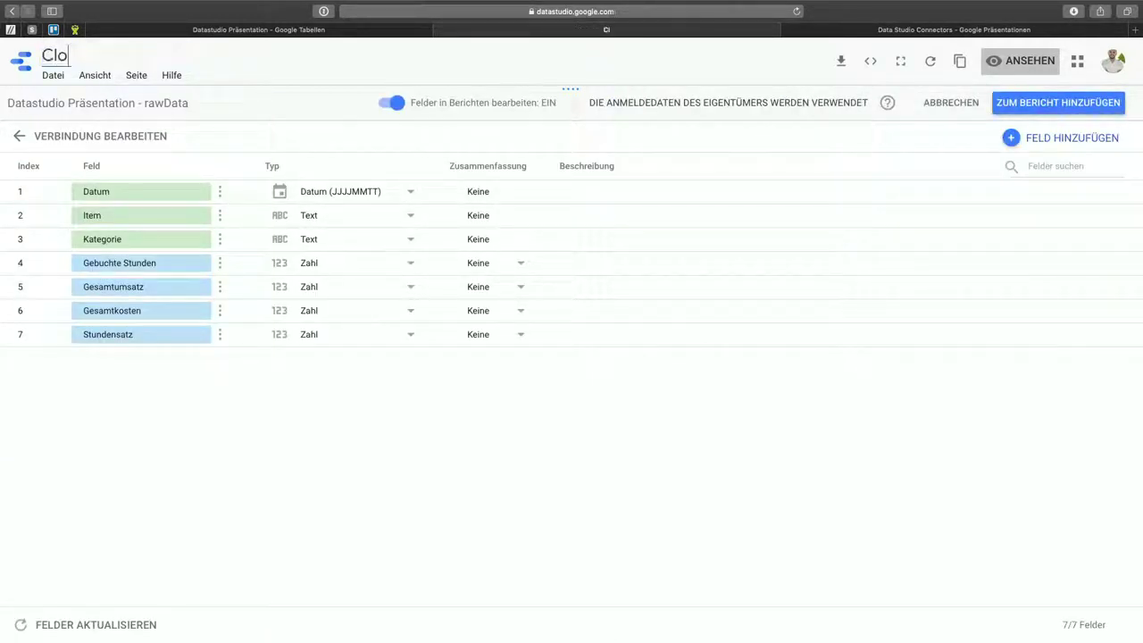
pyautogui.write('ud Frühstück Pr')
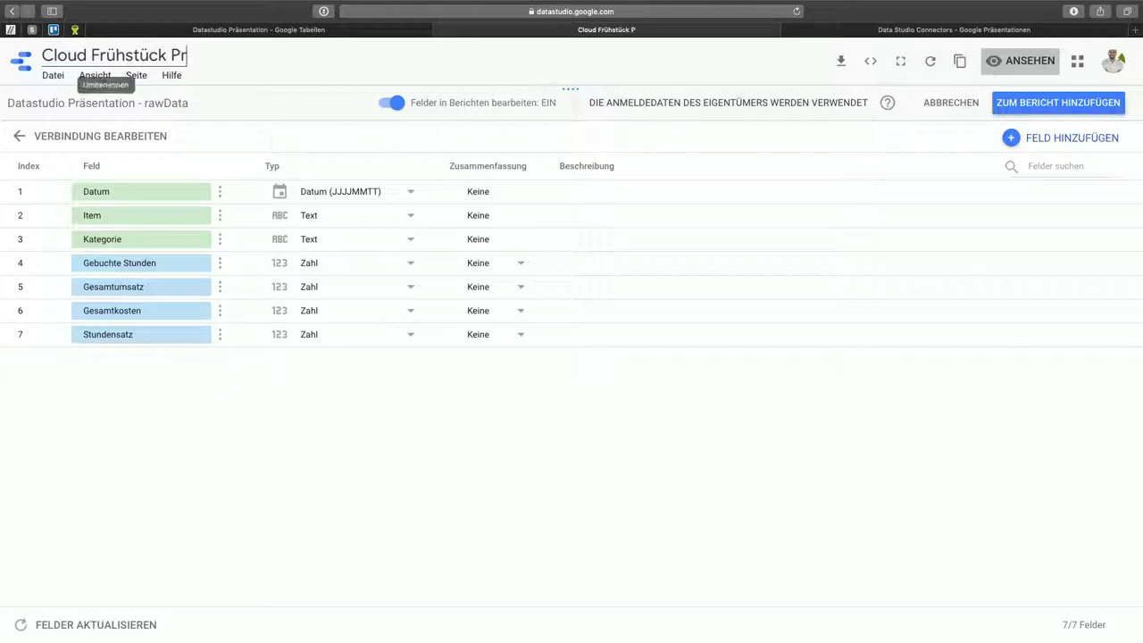
pyautogui.write('äsentation')
pyautogui.press('Return')
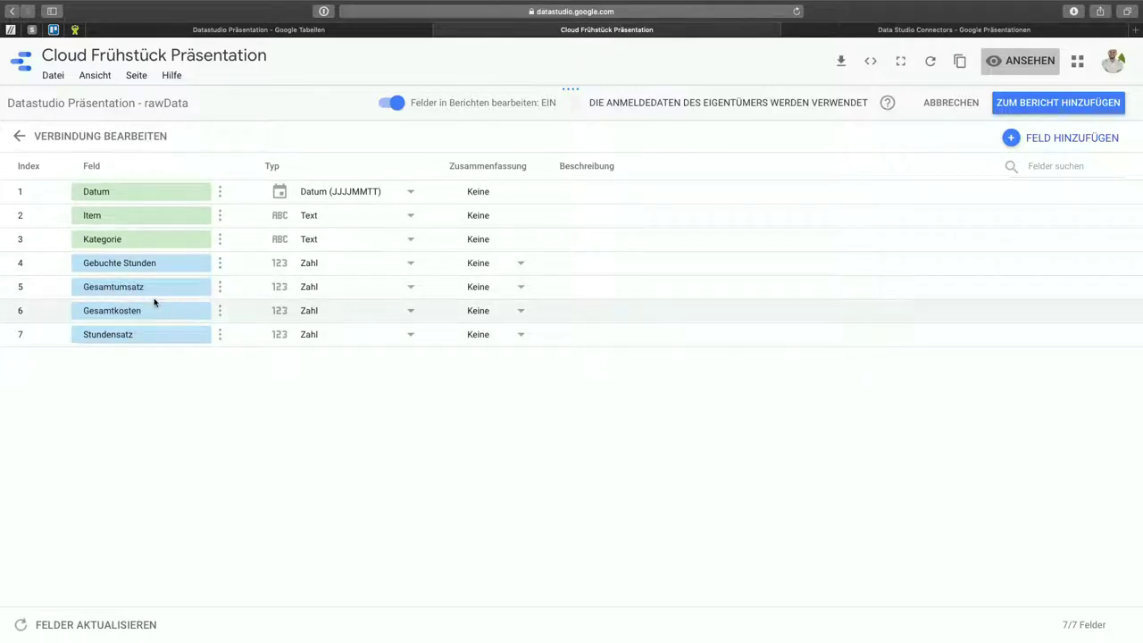
# Step: Set the type of the Gesamtumsatz, Gesamtkosten and Stundensatz fields to the currency EUR - Euro (€)
pyautogui.click(334, 288)
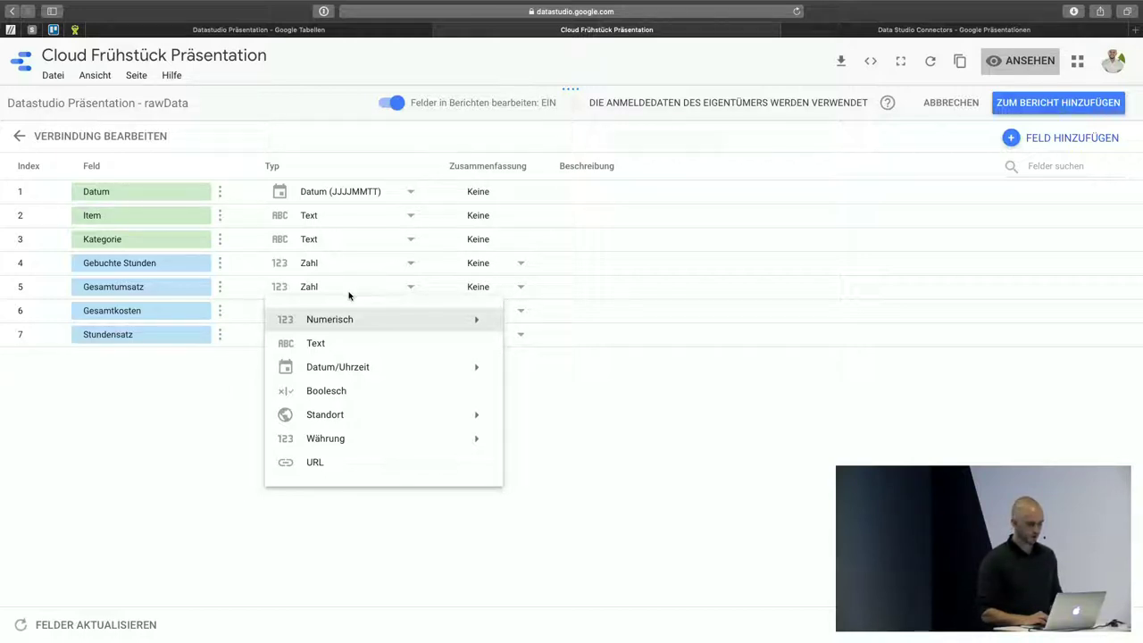
pyautogui.moveTo(398, 441)
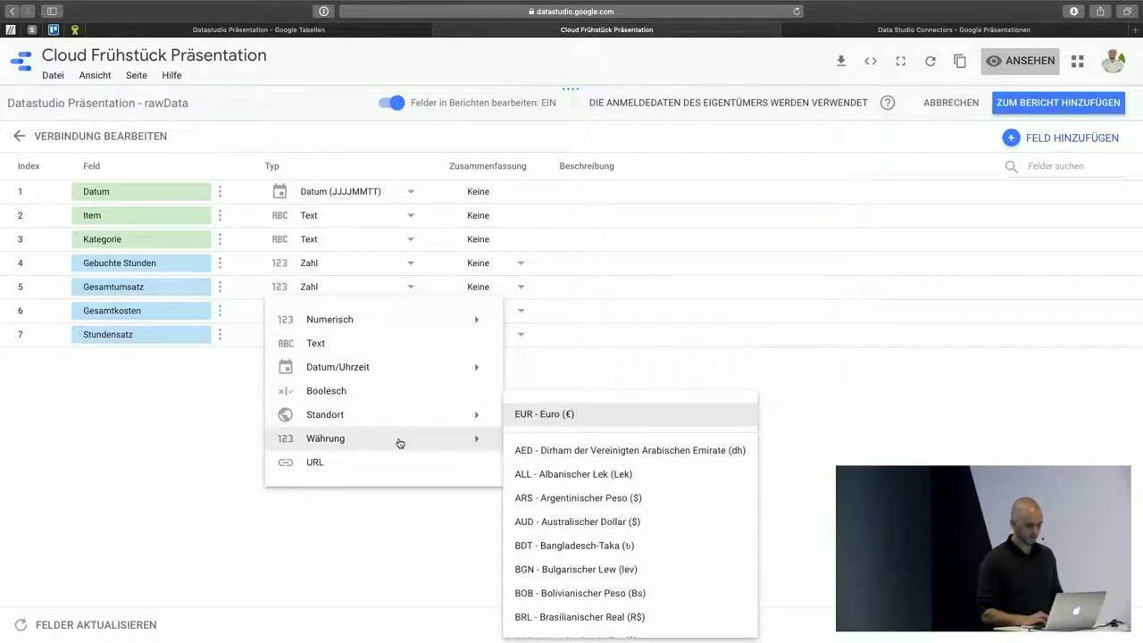
pyautogui.click(585, 421)
pyautogui.click(371, 316)
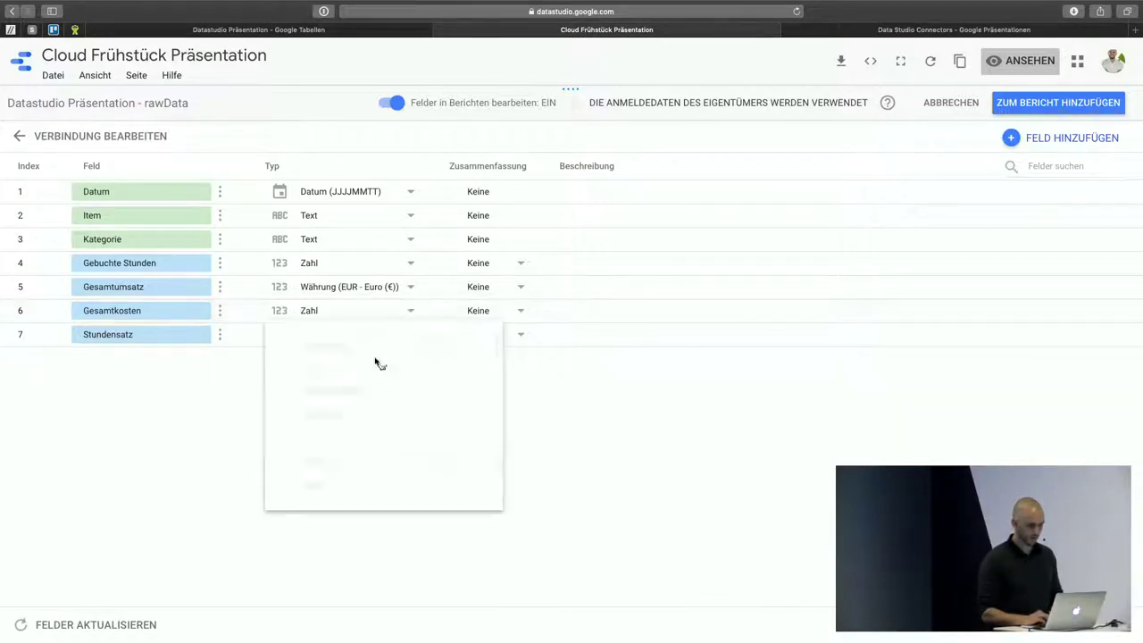
pyautogui.moveTo(429, 461)
pyautogui.click(596, 423)
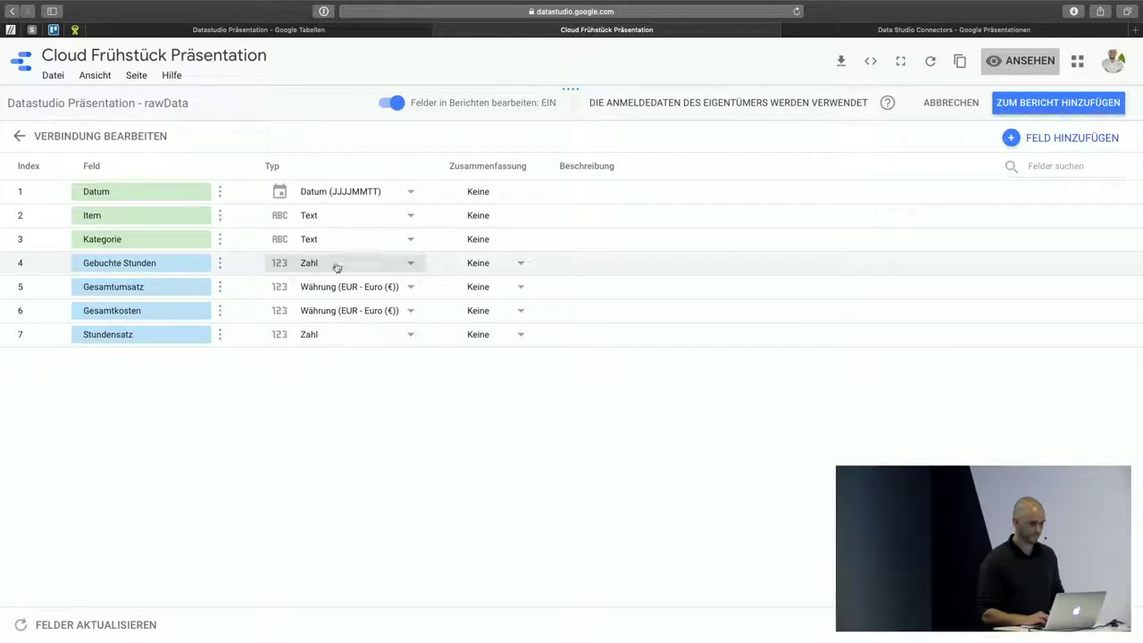
pyautogui.click(353, 345)
pyautogui.moveTo(365, 485)
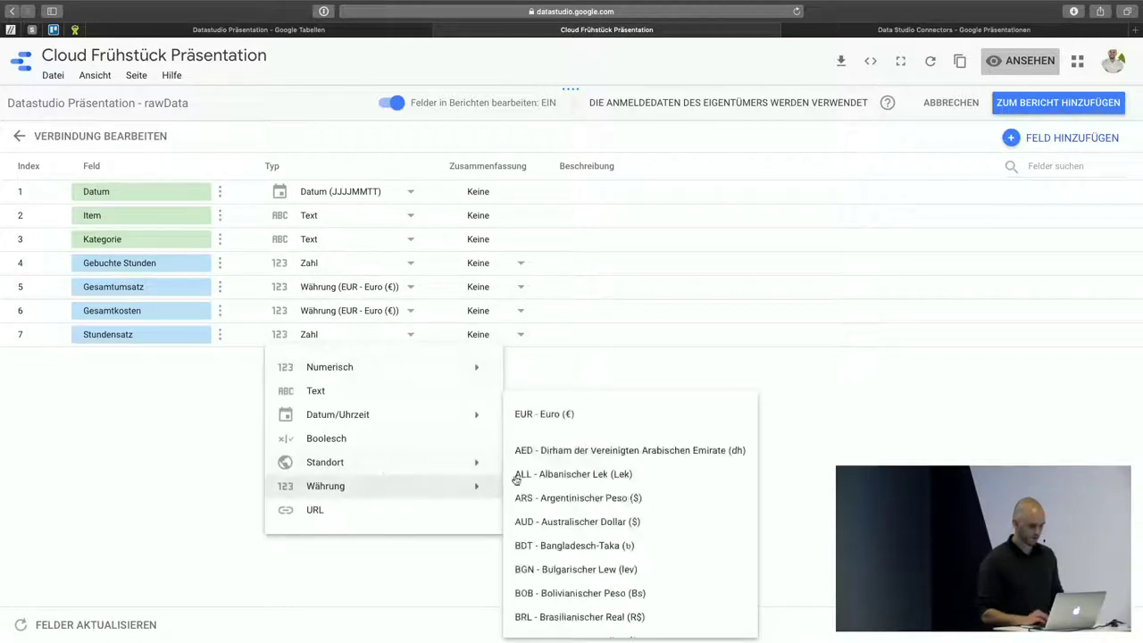
pyautogui.click(594, 413)
# Step: Look through the date and time formats available as the type of the Datum field, leaving the selection unchanged
pyautogui.click(378, 194)
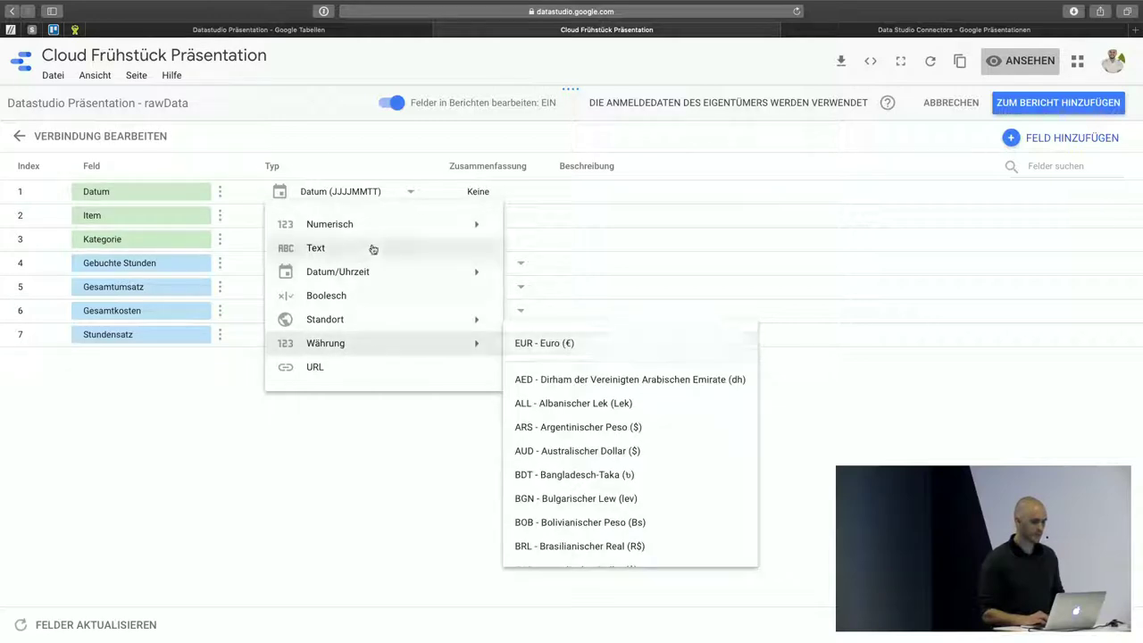
pyautogui.moveTo(375, 269)
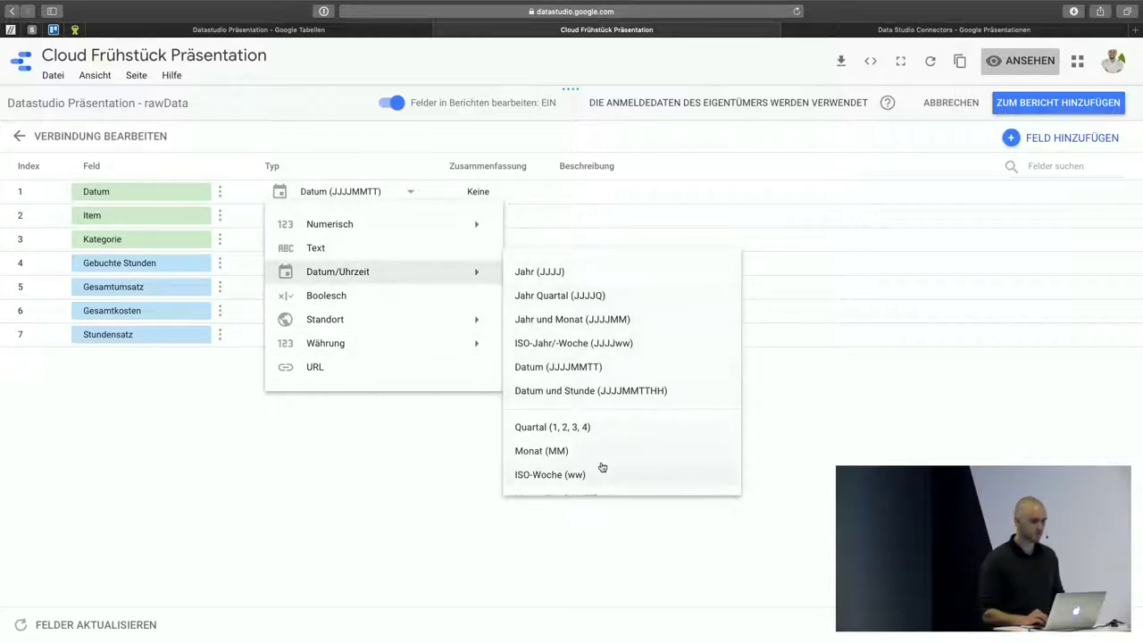
pyautogui.click(408, 438)
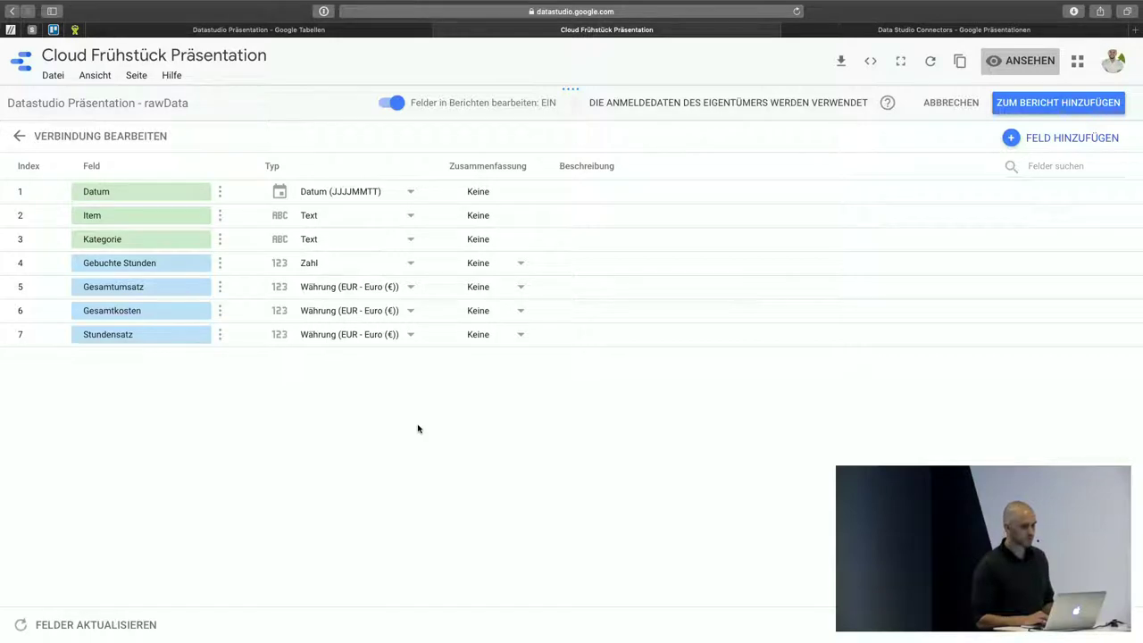
# Step: Try Summe as the aggregation of the Gebuchte Stunden field and restore it to Keine
pyautogui.click(518, 266)
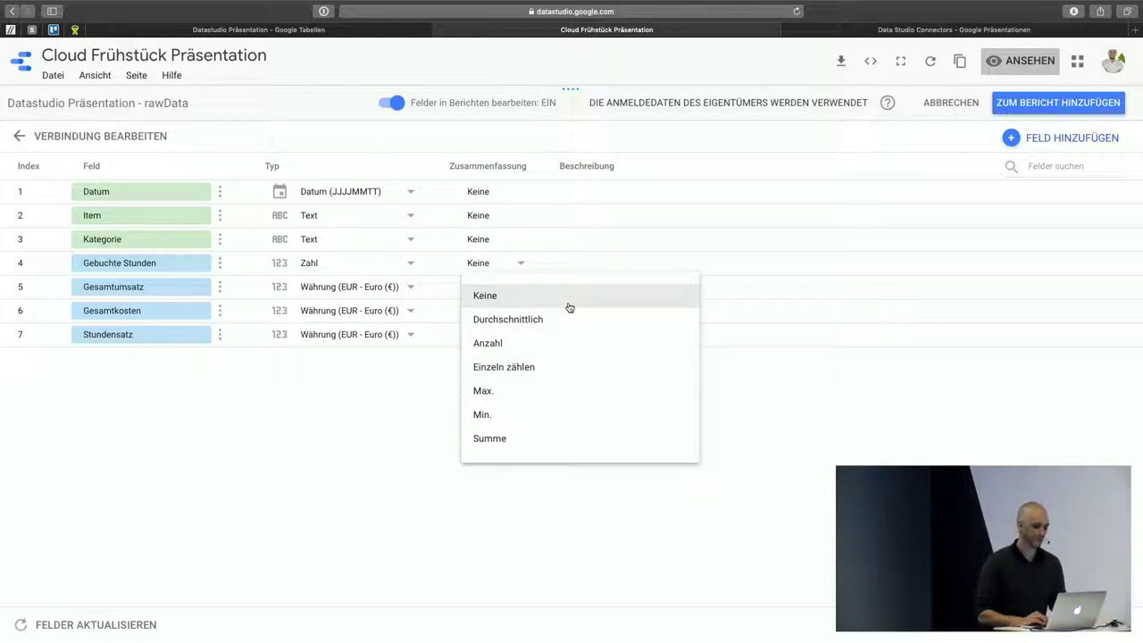
pyautogui.click(544, 448)
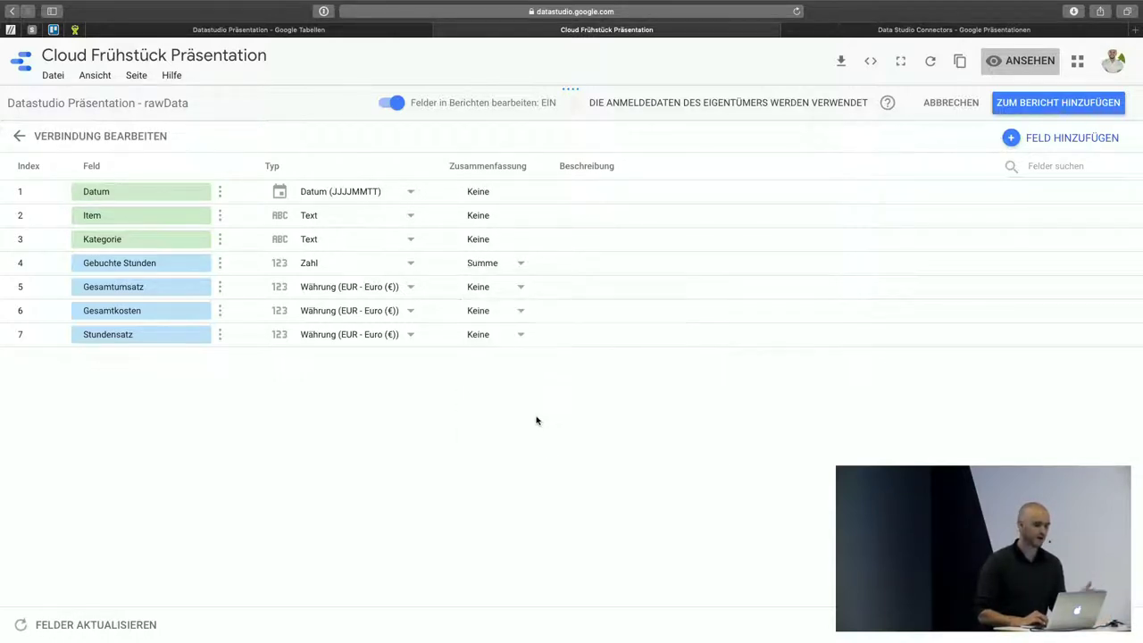
pyautogui.click(523, 263)
pyautogui.click(513, 296)
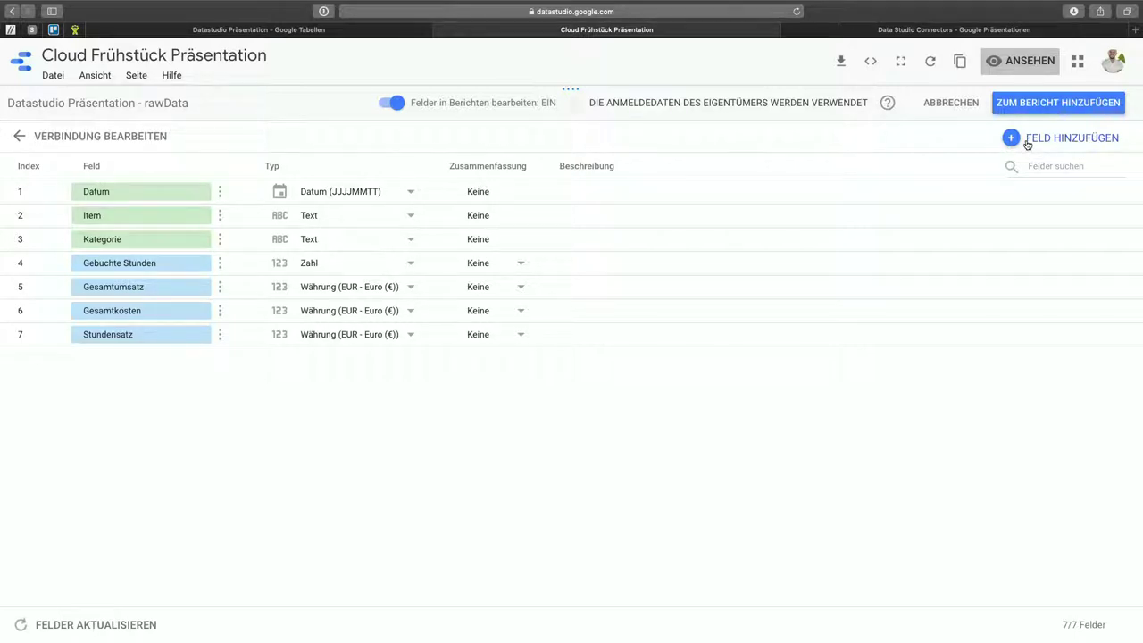
# Step: Start a new calculated field in the data source and name it "Ergebnis in €"
pyautogui.click(1027, 143)
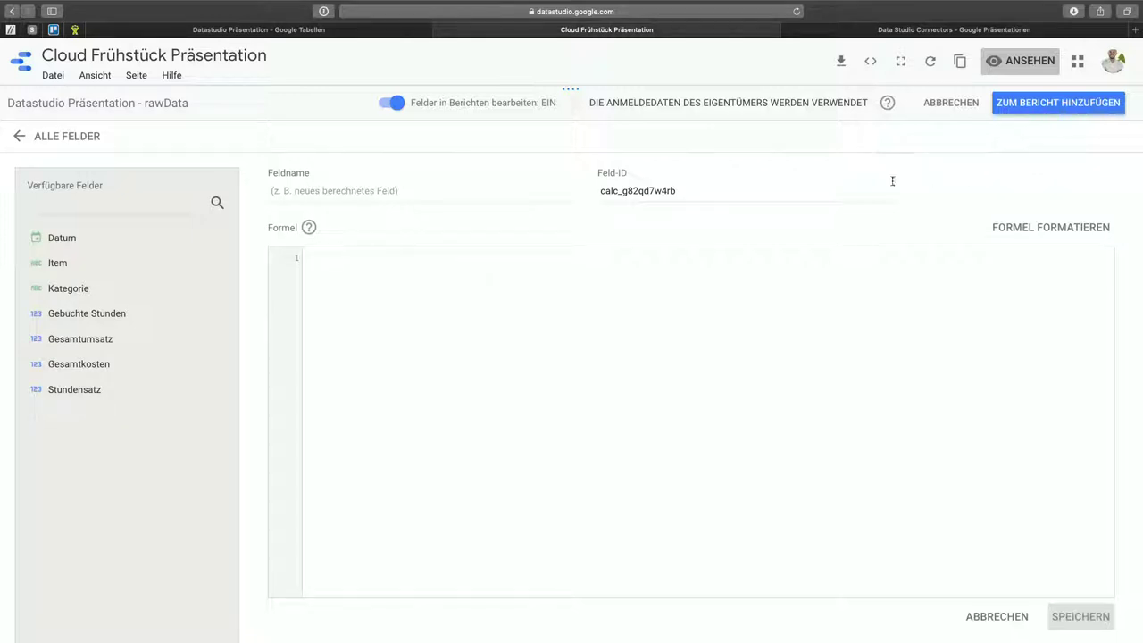
pyautogui.click(457, 189)
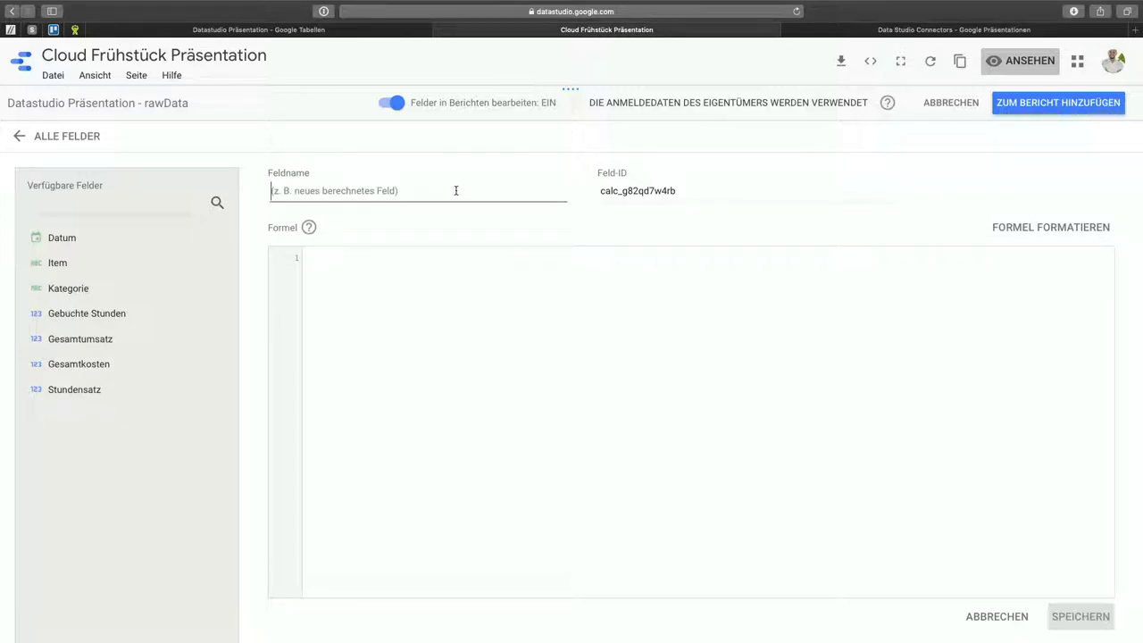
pyautogui.write('Ergebnis in')
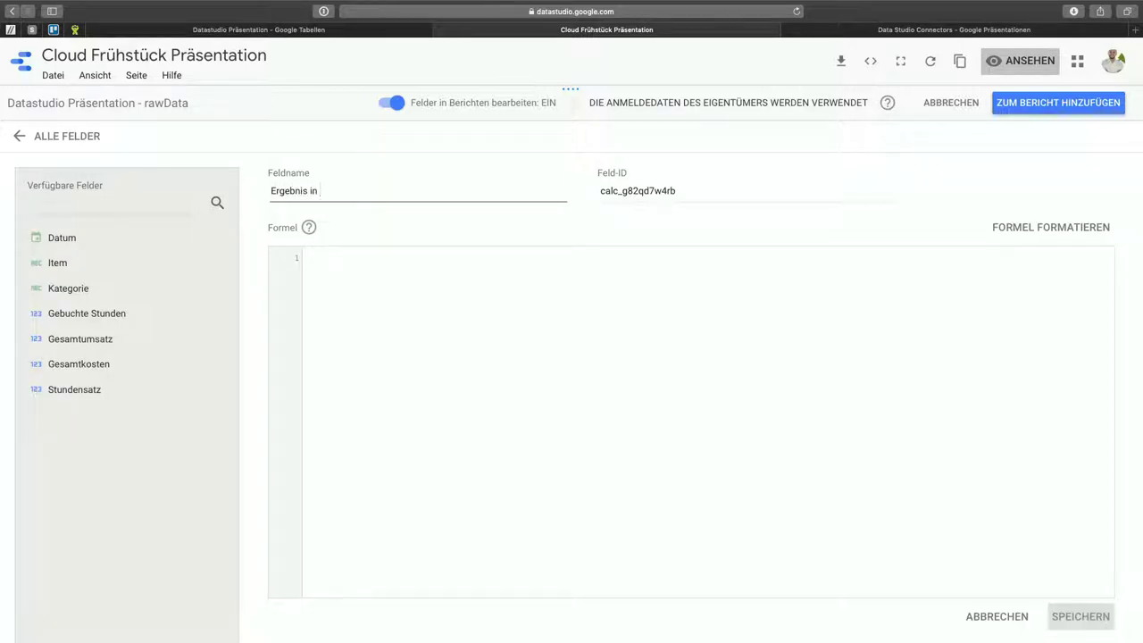
pyautogui.click(488, 302)
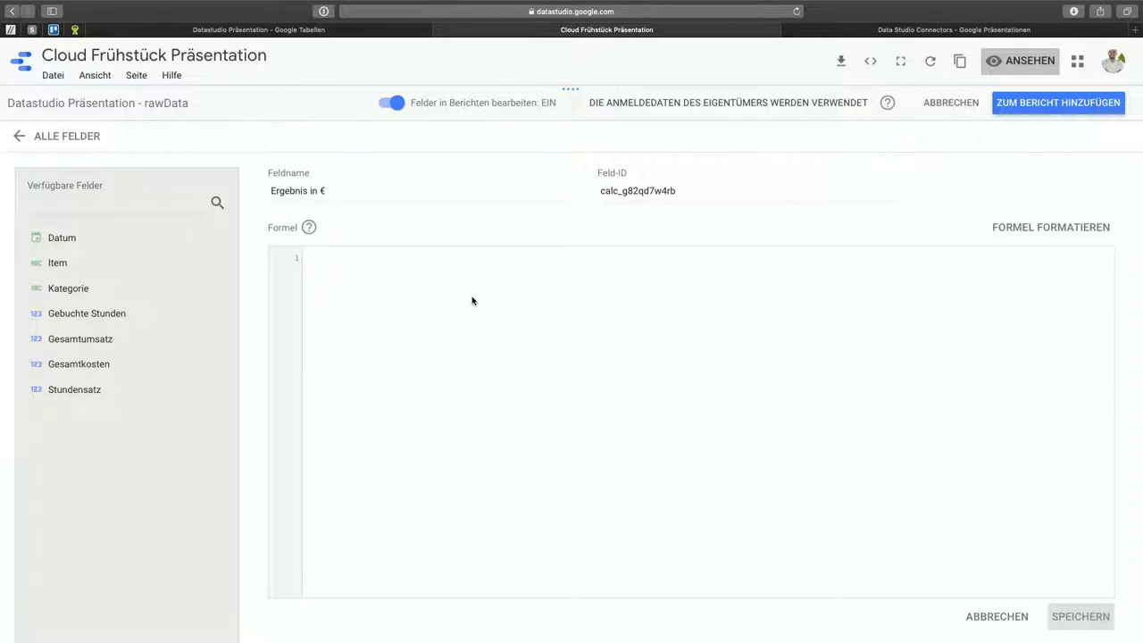
# Step: Define the formula of the Ergebnis in € field as Gesamtumsatz - Gesamtkosten, save it and return to the list of all fields
pyautogui.click(132, 345)
pyautogui.write('- Gesamtkosten')
pyautogui.click(115, 367)
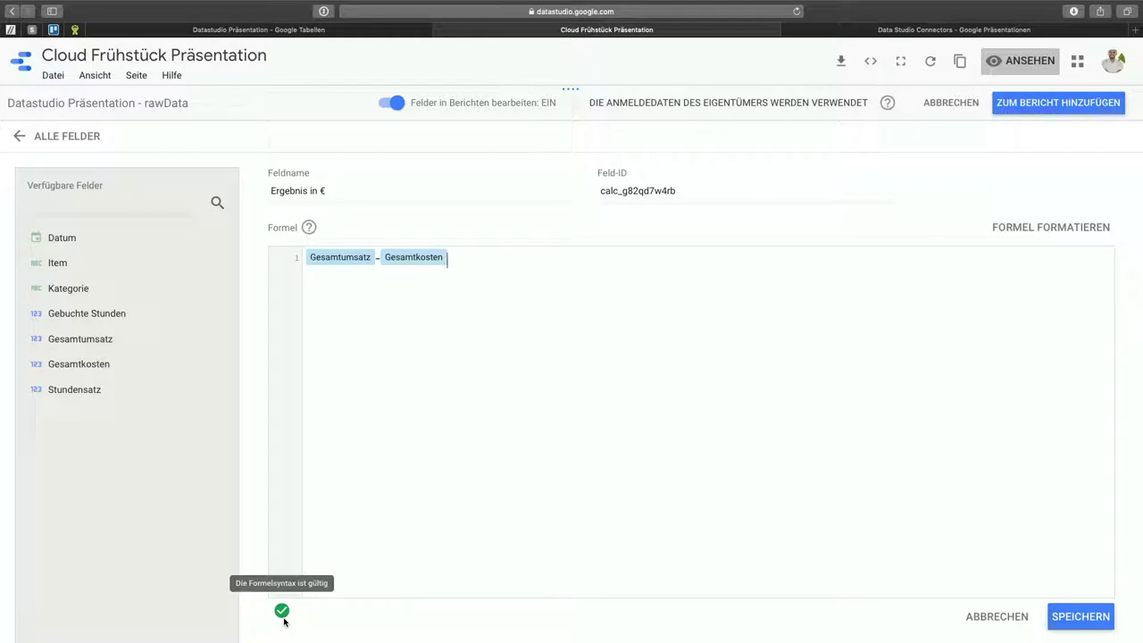
pyautogui.click(1096, 628)
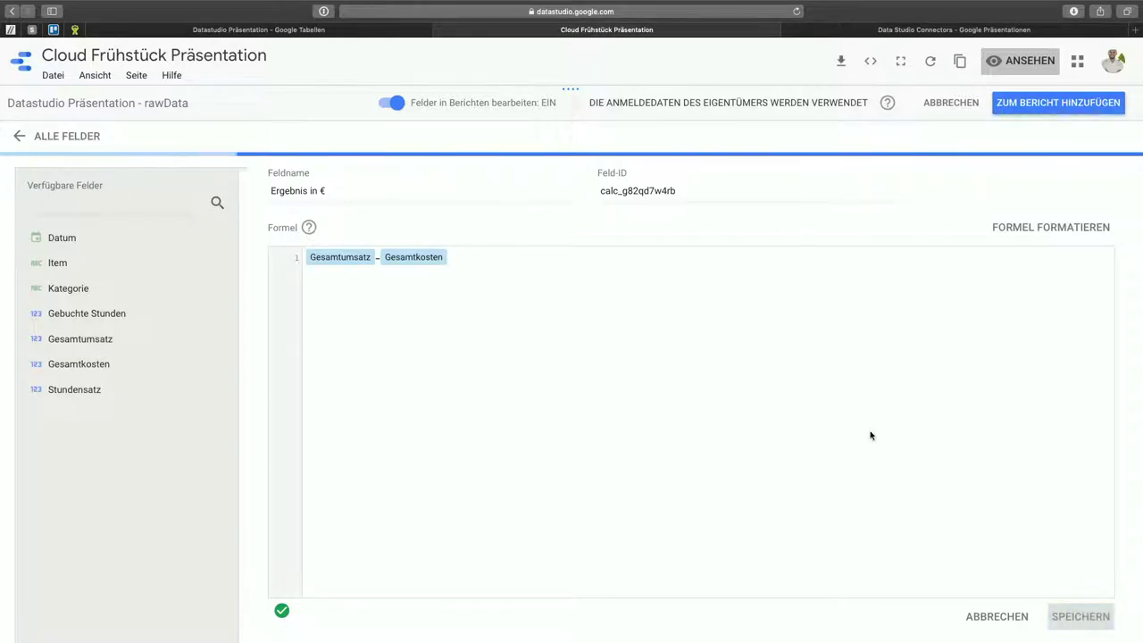
pyautogui.click(41, 134)
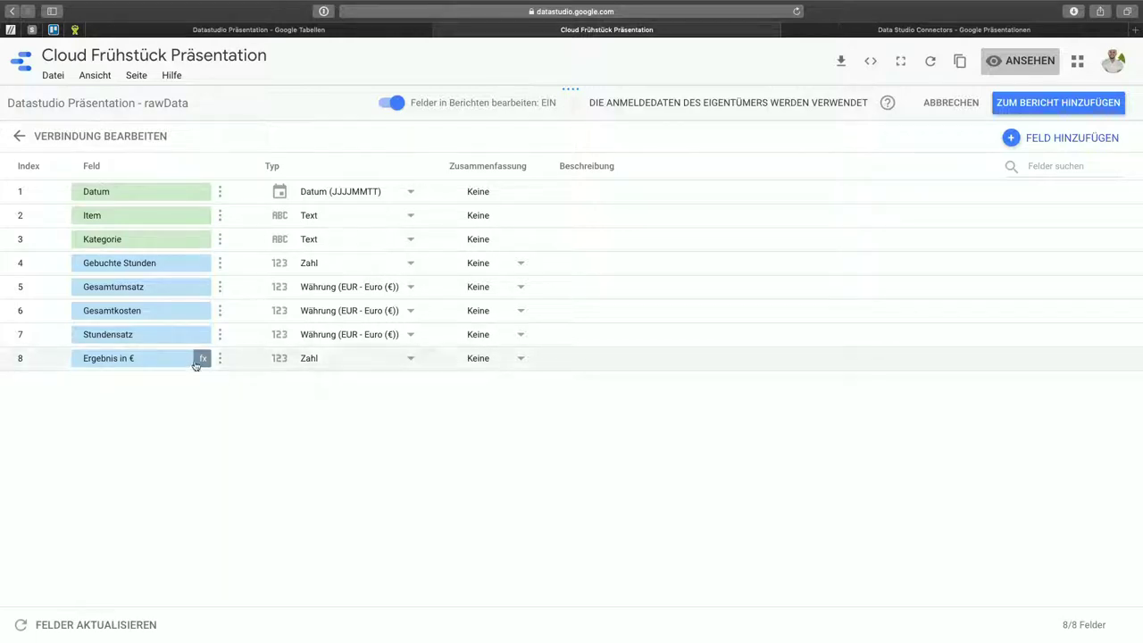
# Step: Start another new calculated field in the data source and name it "Umsatzrendite"
pyautogui.click(1079, 139)
pyautogui.click(434, 193)
pyautogui.write('U')
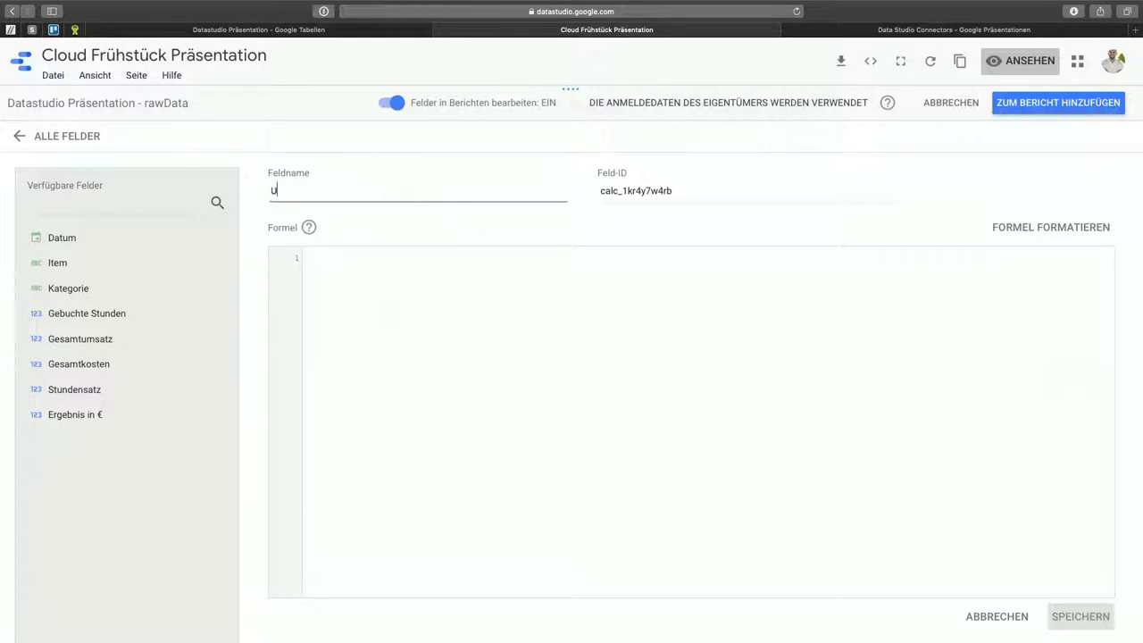
pyautogui.write('msatzrendite')
pyautogui.press('Tab')
pyautogui.press('Tab')
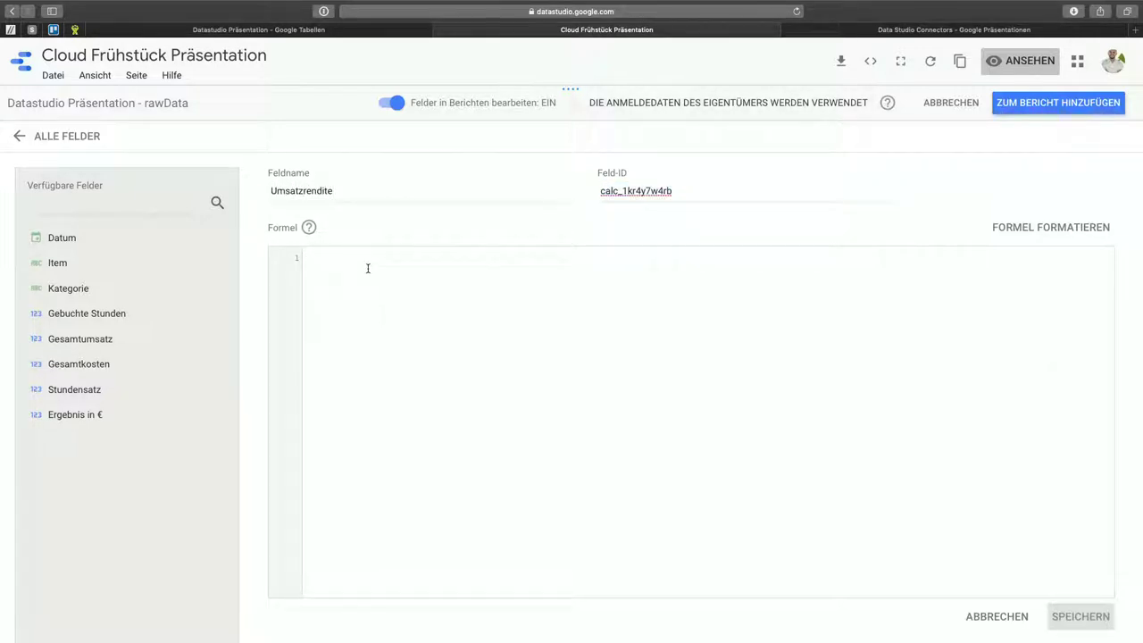
# Step: Define the Umsatzrendite formula as Ergebnis in € / Gesamtumsatz, save the field and return to the list of all fields
pyautogui.write('Erge')
pyautogui.press('Return')
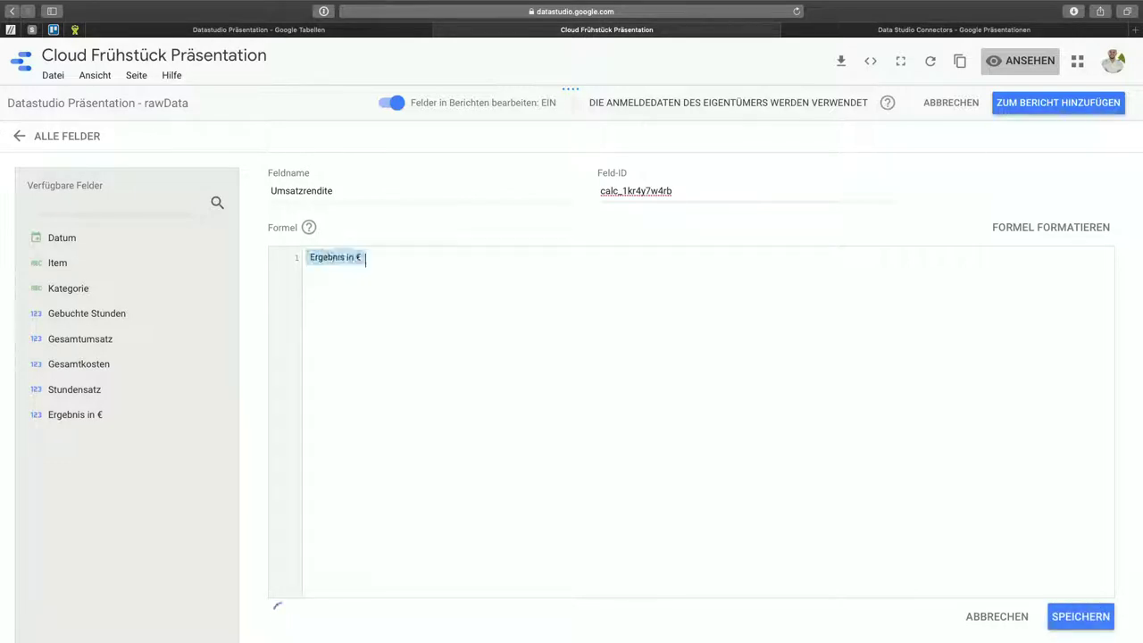
pyautogui.write('/ ')
pyautogui.write('Umsa')
pyautogui.press('BackSpace')
pyautogui.press('BackSpace')
pyautogui.press('BackSpace')
pyautogui.press('BackSpace')
pyautogui.write('Ges')
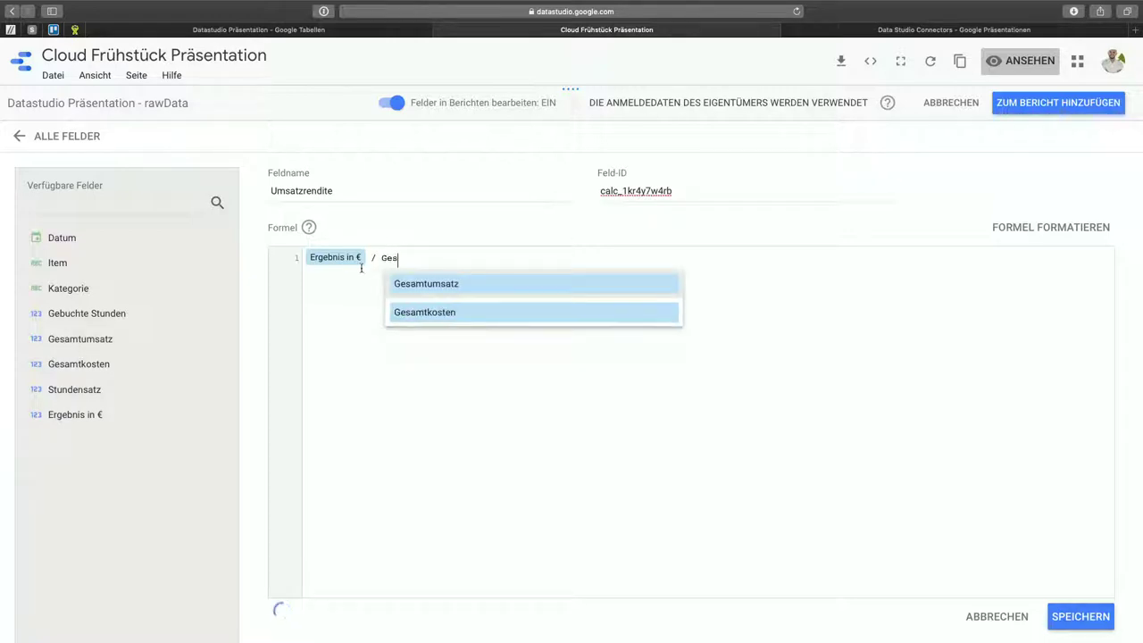
pyautogui.click(459, 284)
pyautogui.click(1064, 619)
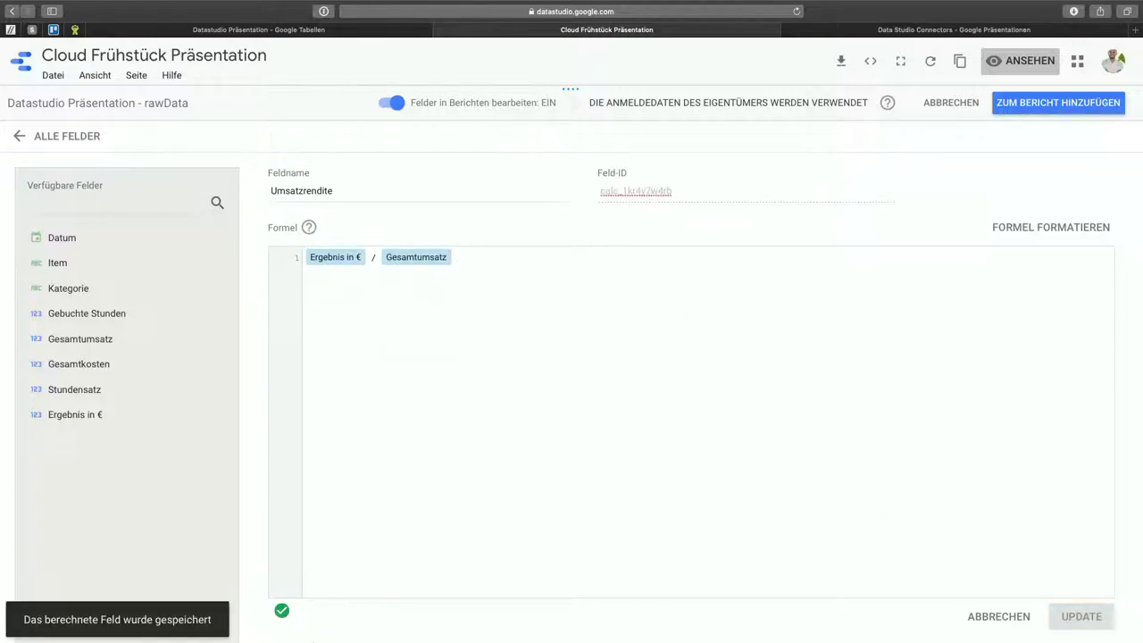
pyautogui.click(36, 136)
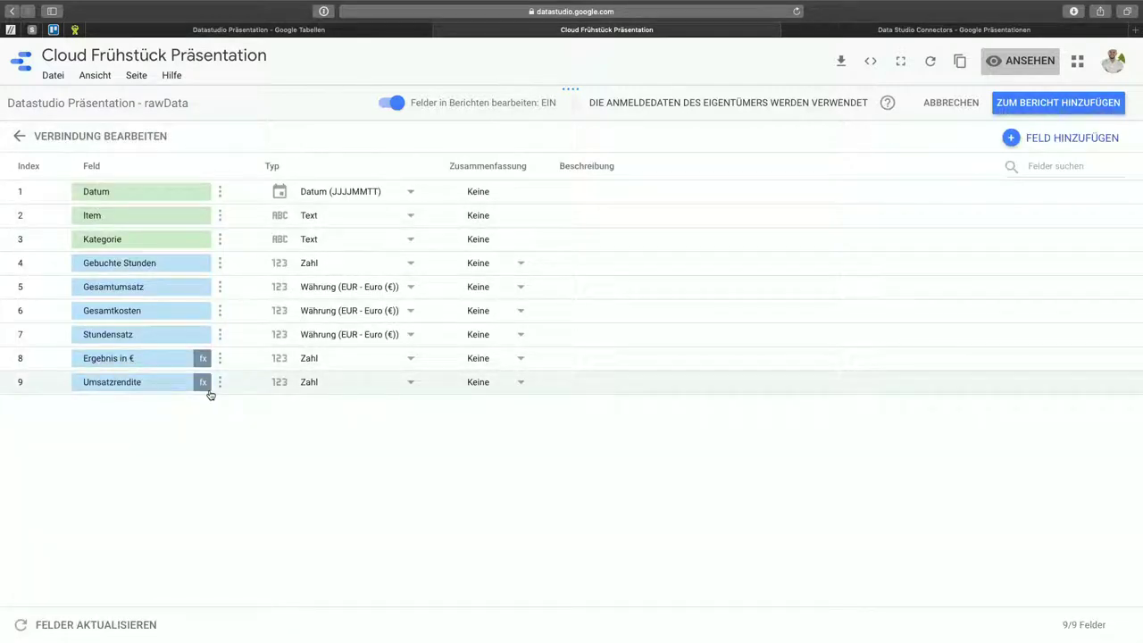
# Step: Add the configured rawData data source to the report and confirm the addition
pyautogui.click(1081, 109)
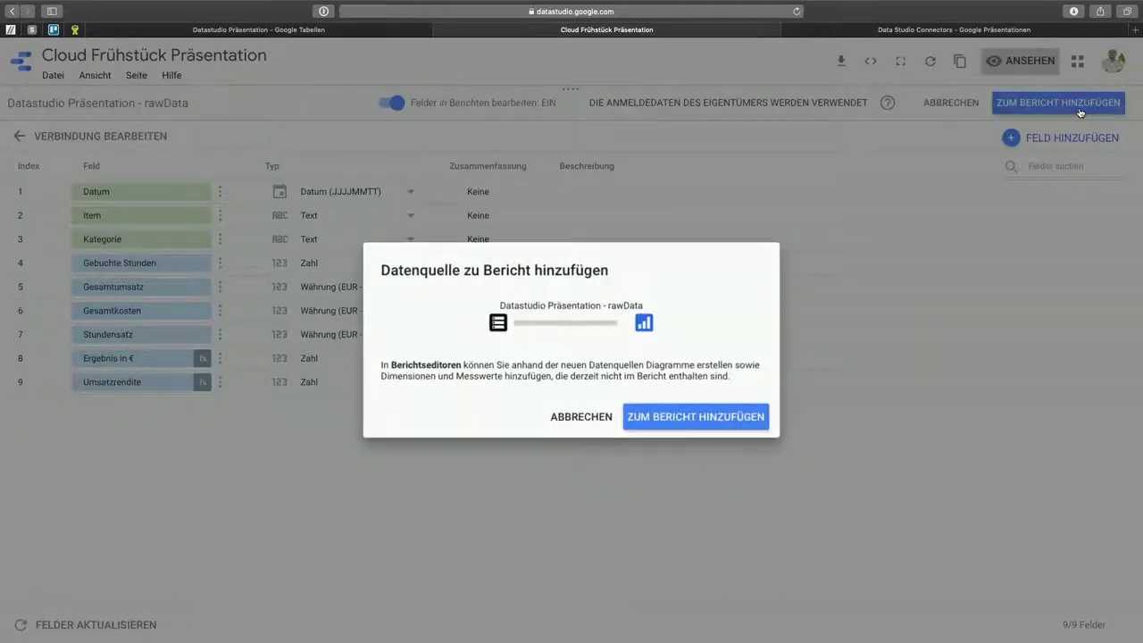
pyautogui.click(718, 414)
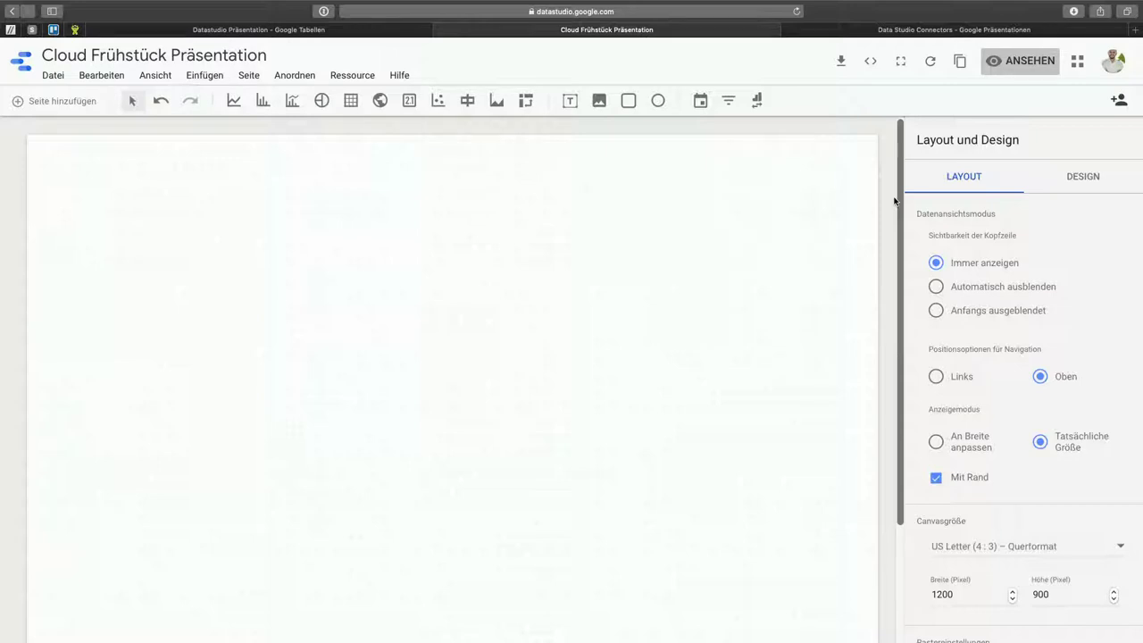
pyautogui.scroll(-1, 873, 196)
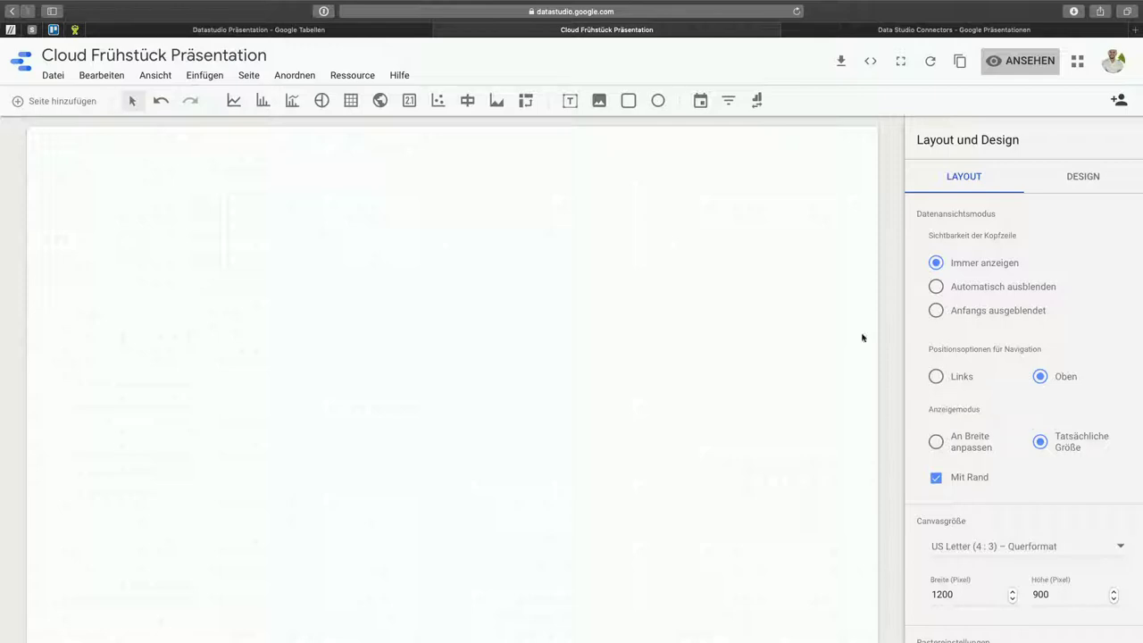
# Step: Add a second page to the report and switch back to Seite 1
pyautogui.click(87, 104)
pyautogui.click(79, 102)
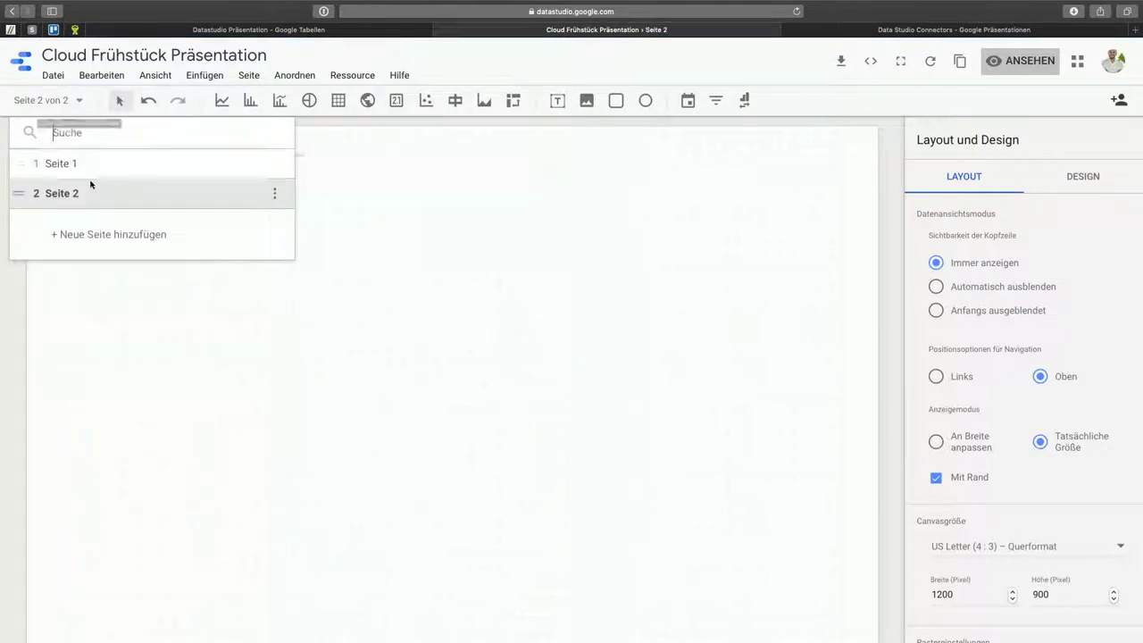
pyautogui.click(93, 169)
pyautogui.click(270, 195)
pyautogui.click(173, 186)
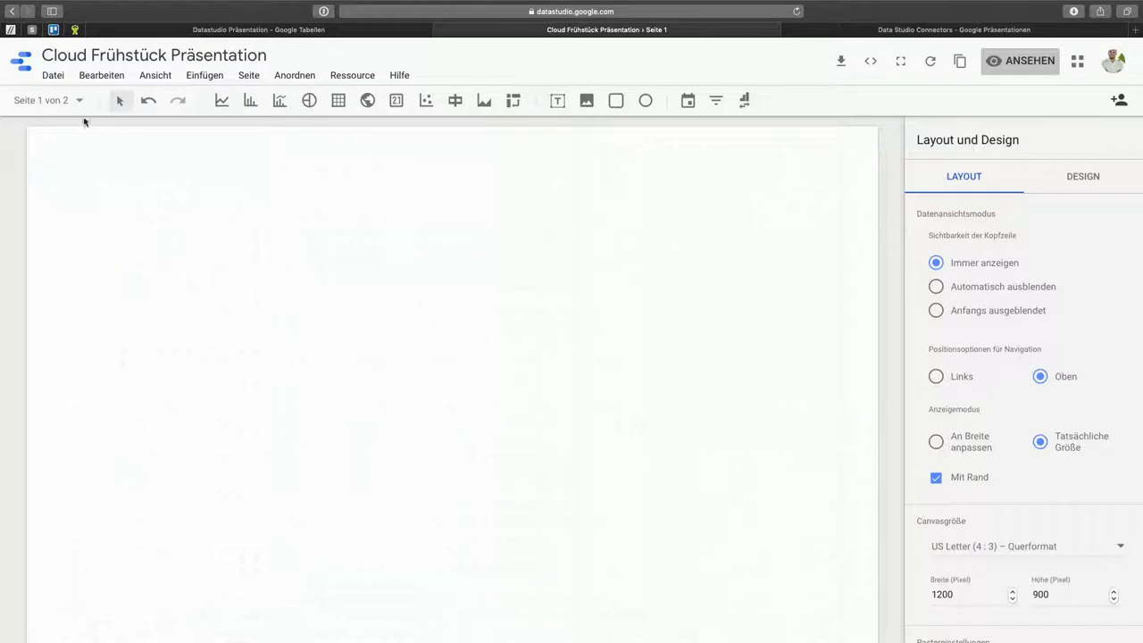
# Step: Remove Seite 2 from the report
pyautogui.click(78, 101)
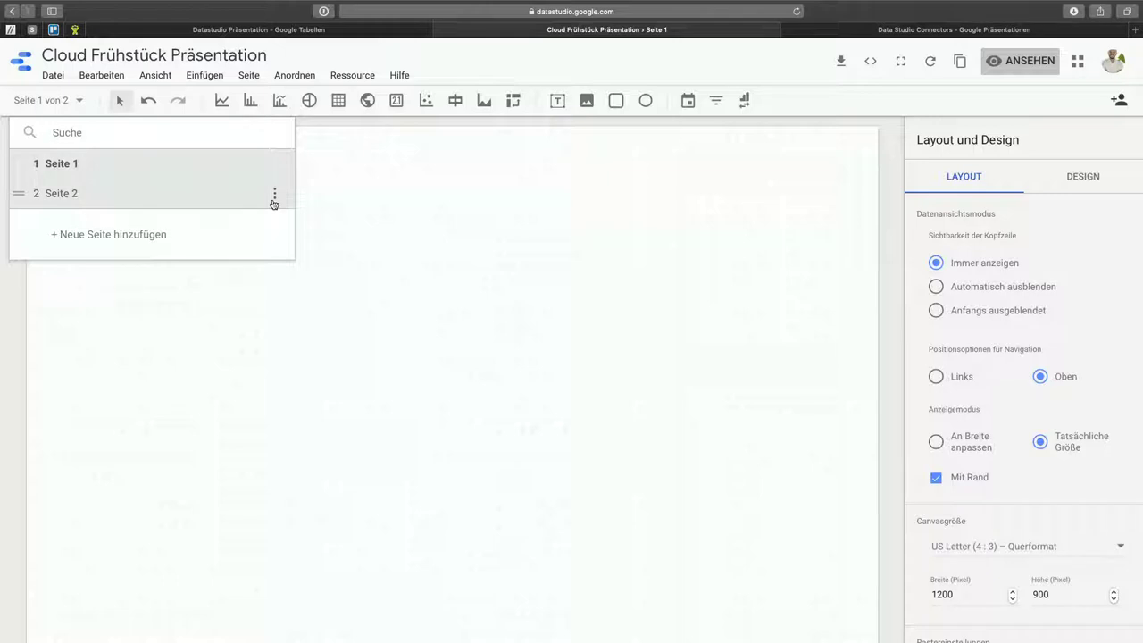
pyautogui.click(275, 200)
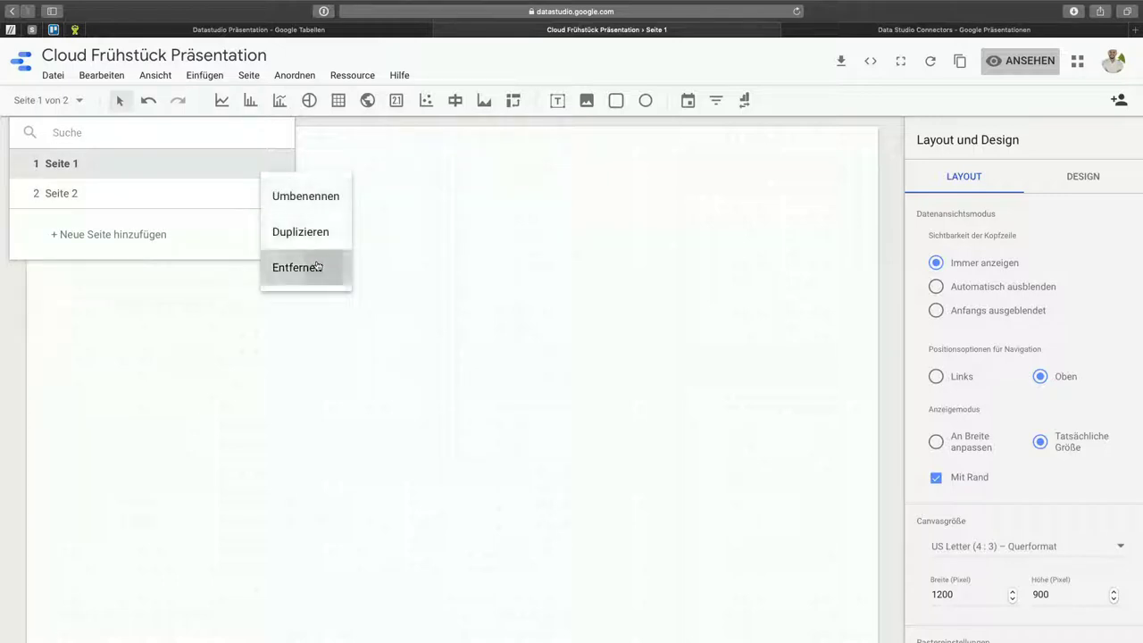
pyautogui.click(319, 265)
pyautogui.click(318, 265)
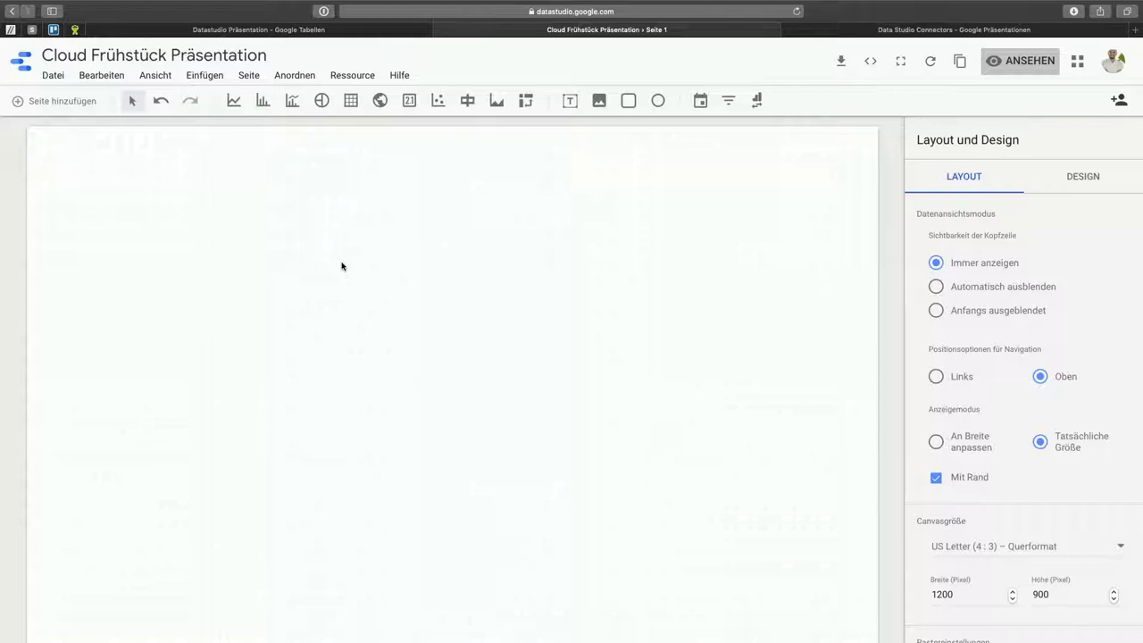
# Step: Preview the report in viewing mode and return to editing
pyautogui.click(1029, 69)
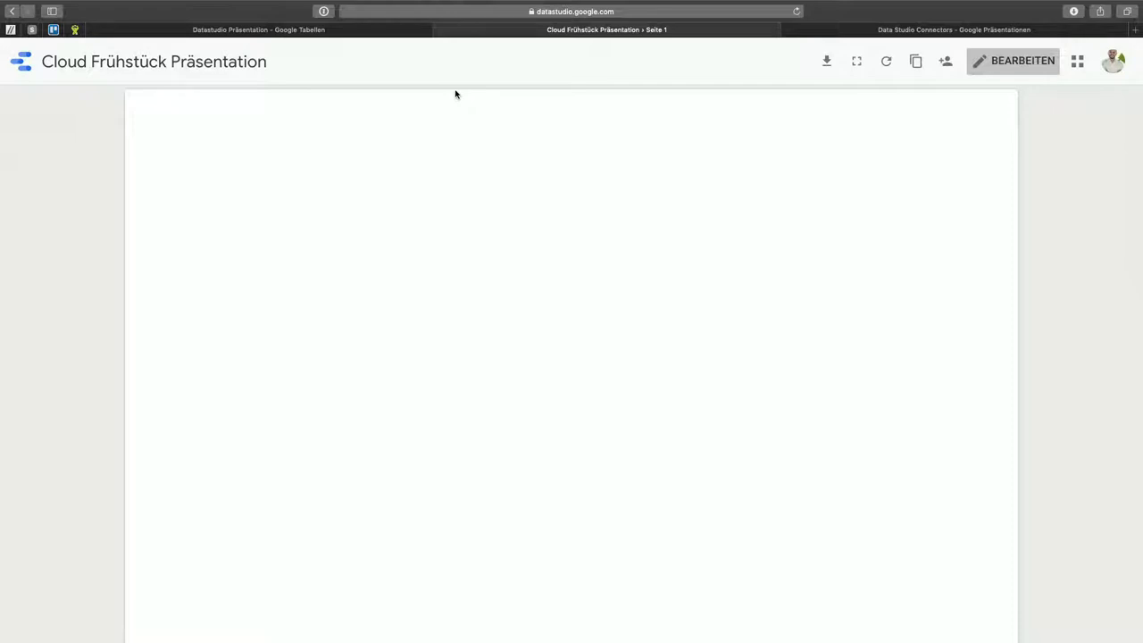
pyautogui.click(1014, 64)
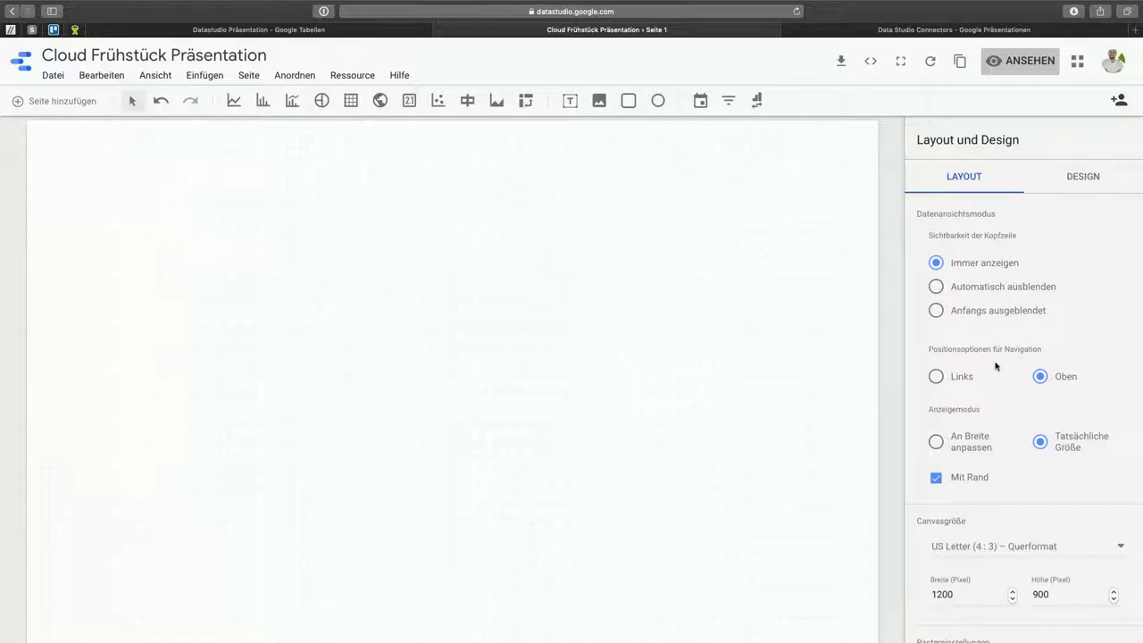
# Step: Choose the Bildschirm (16 : 9) – Querformat canvas size and customize it to 1920 pixels wide and 1080 pixels high
pyautogui.scroll(-1, 996, 366)
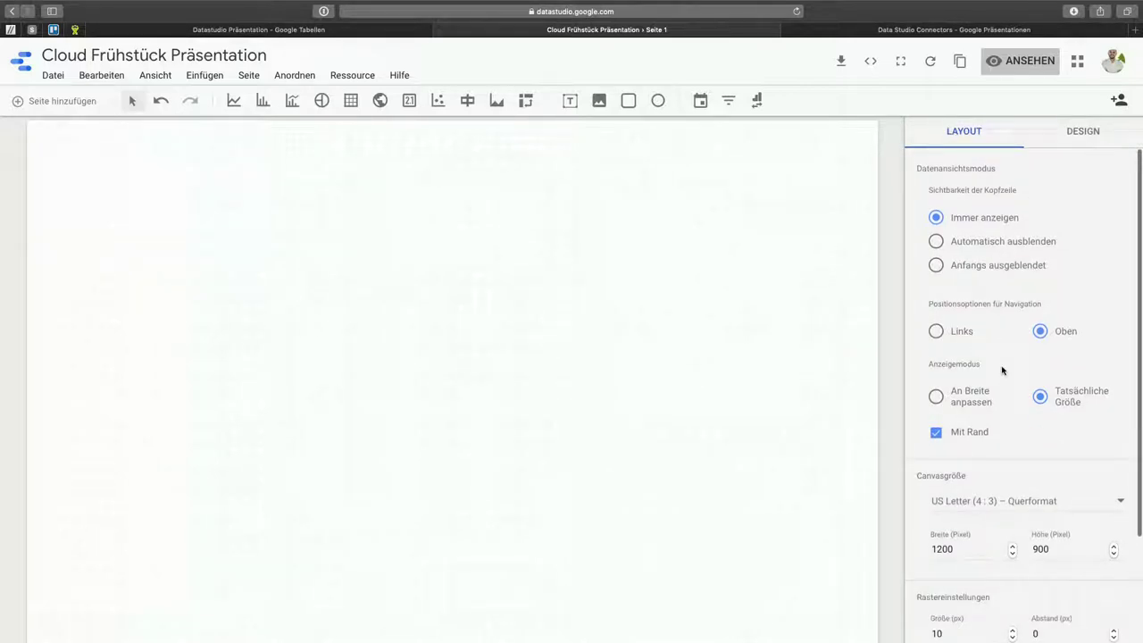
pyautogui.scroll(-1, 1002, 369)
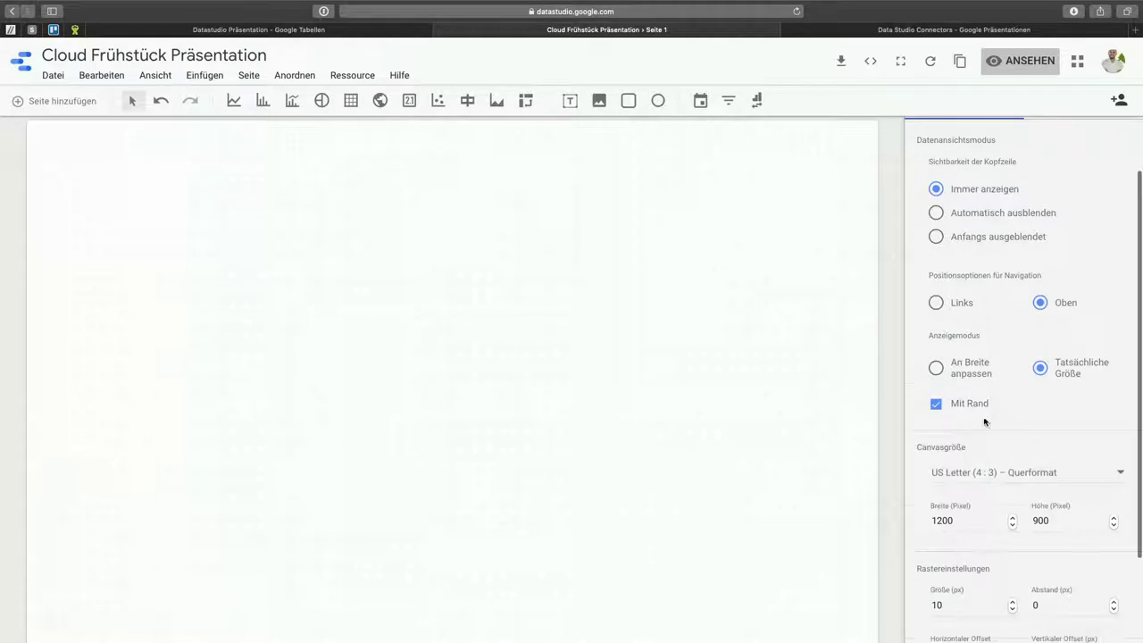
pyautogui.scroll(-1, 986, 421)
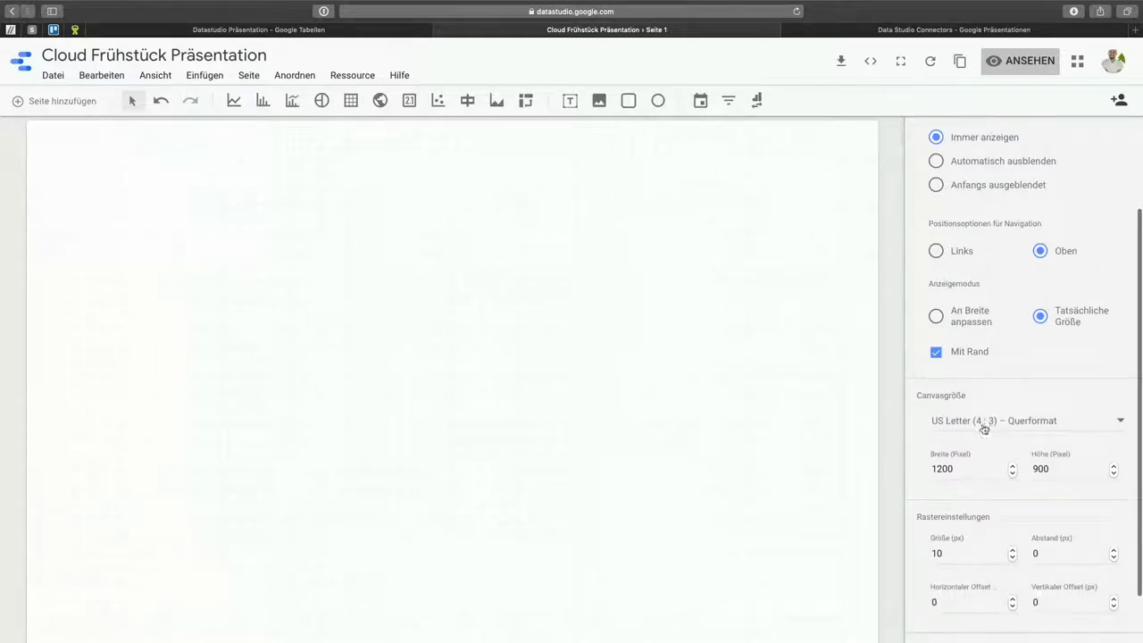
pyautogui.click(992, 420)
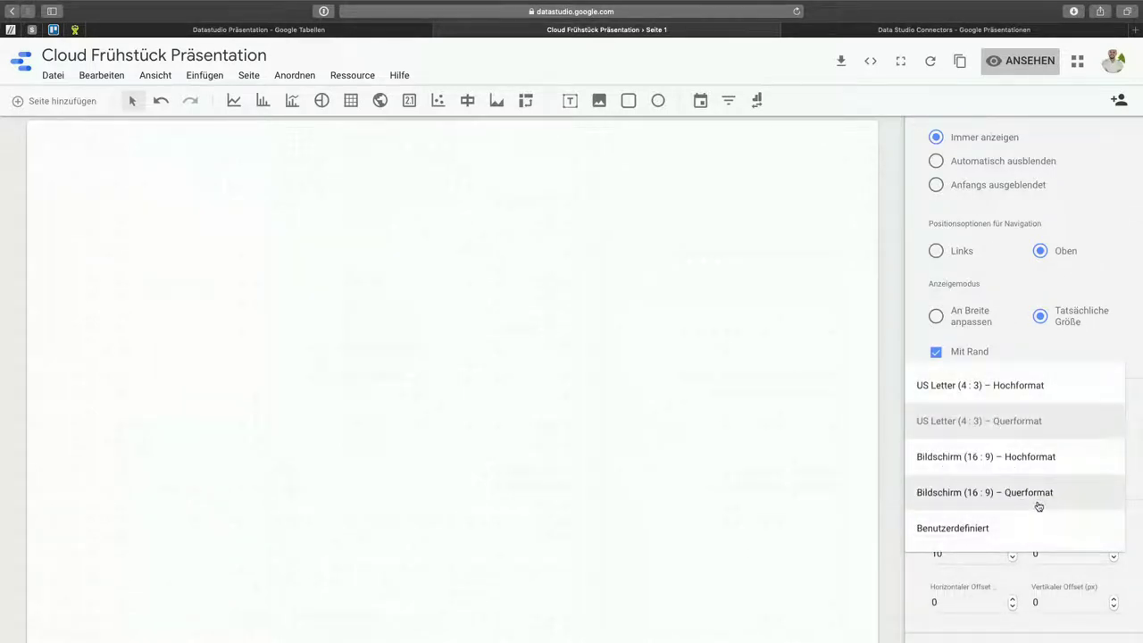
pyautogui.click(1039, 505)
pyautogui.doubleClick(965, 477)
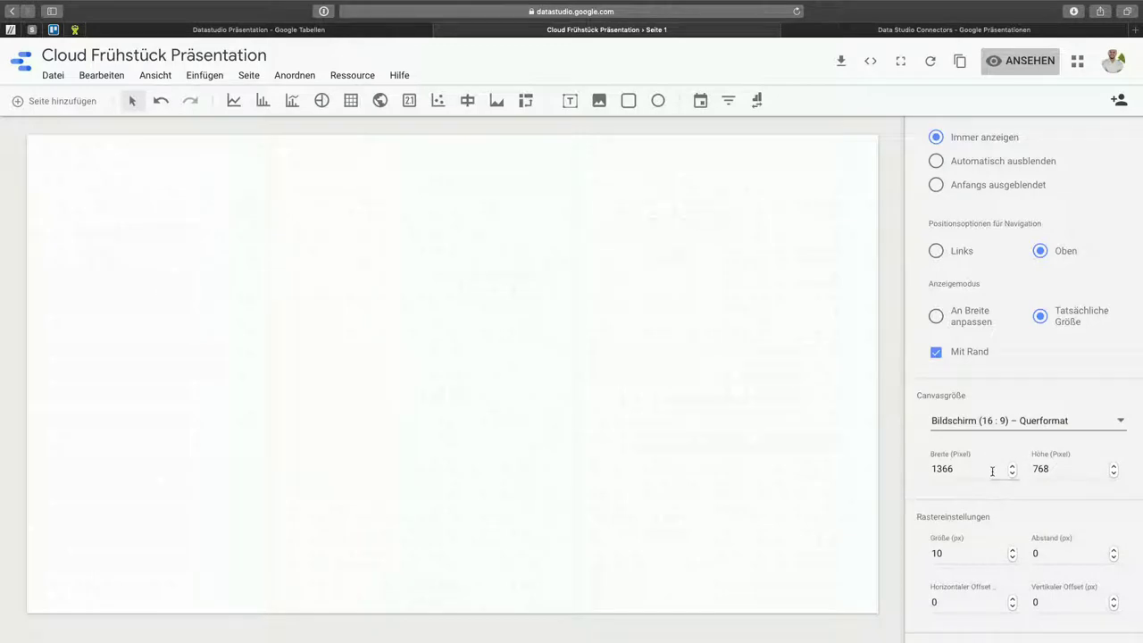
pyautogui.write('1920')
pyautogui.press('Tab')
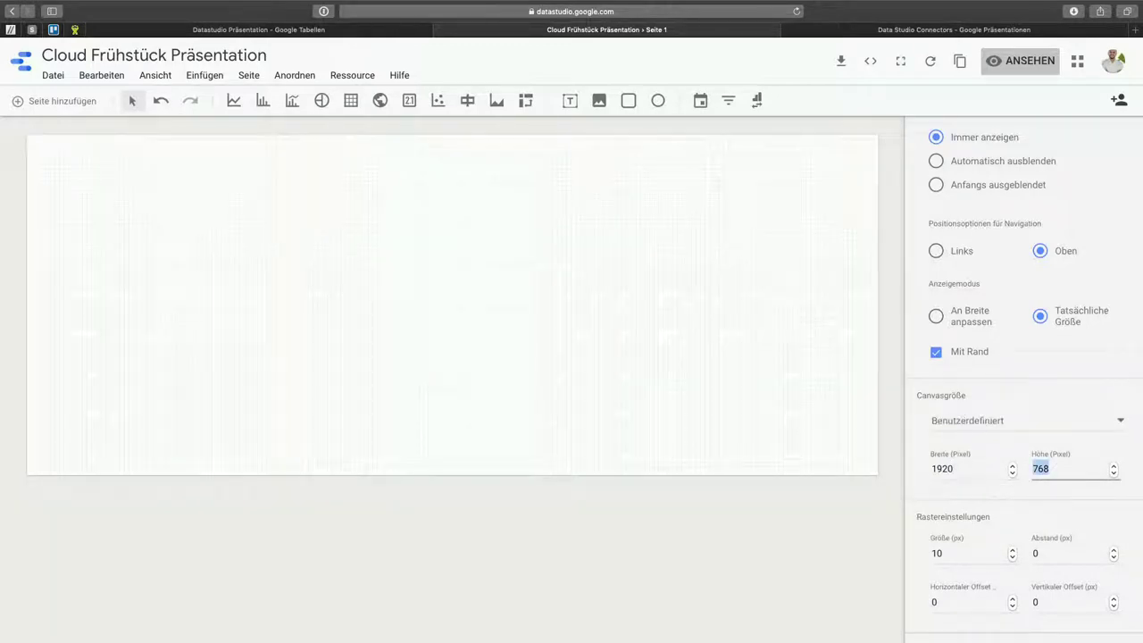
pyautogui.write('1080')
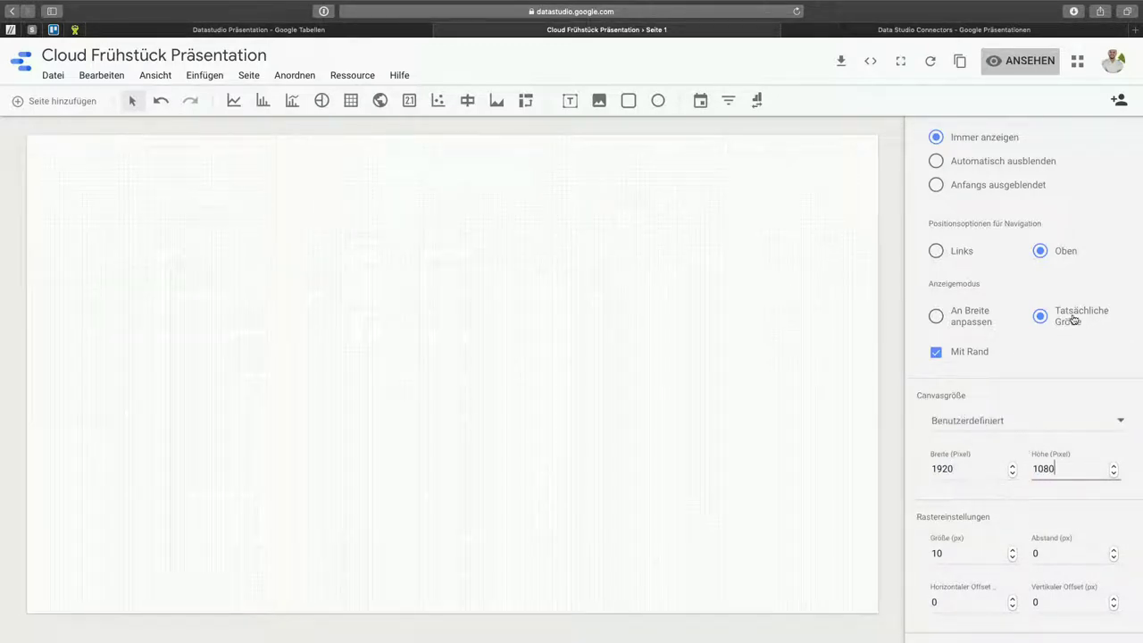
# Step: Set the report's display mode to An Breite anpassen and toggle the Mit Rand option off and back on
pyautogui.click(978, 320)
pyautogui.click(958, 351)
pyautogui.click(963, 357)
pyautogui.click(688, 229)
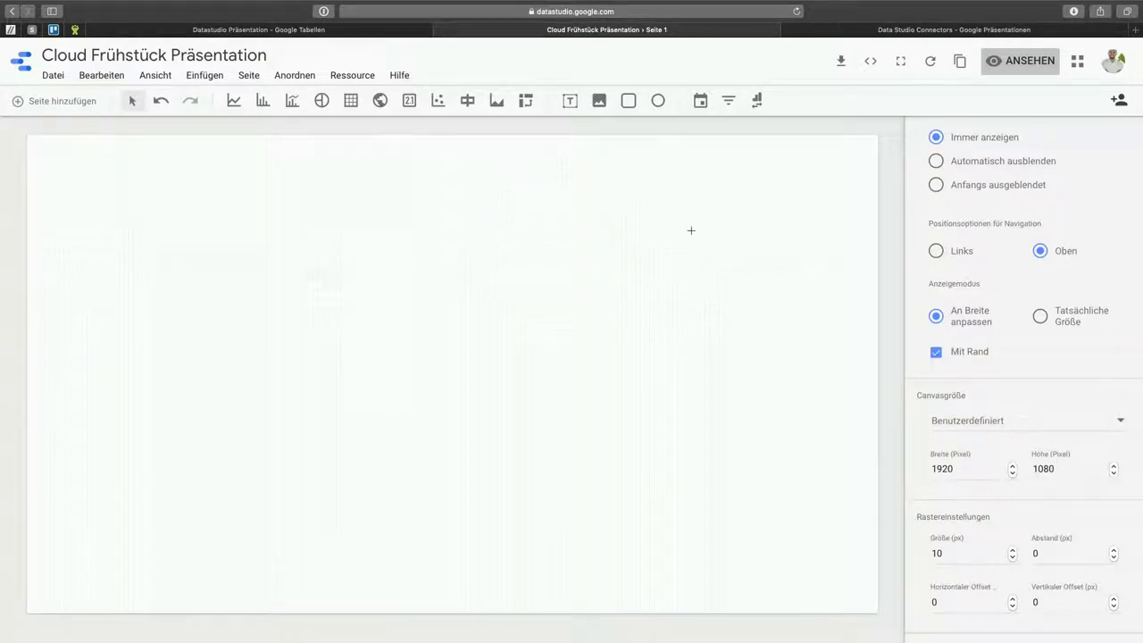
# Step: Insert a time series chart in the upper left part of the page, spanning a little under half its width and height
pyautogui.click(232, 109)
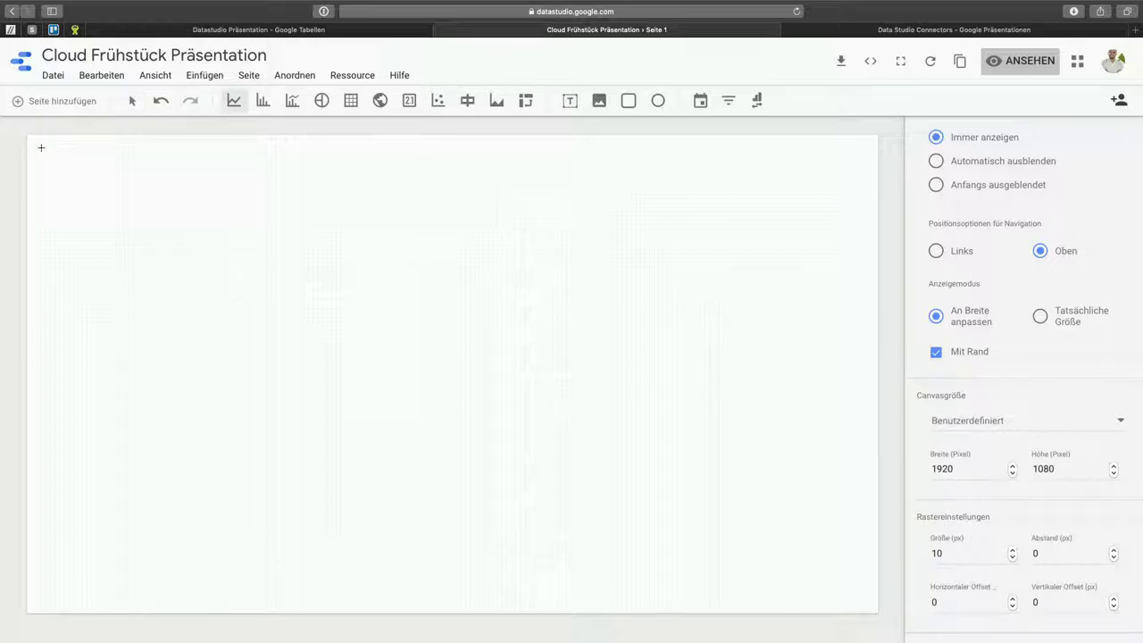
pyautogui.moveTo(42, 146); pyautogui.dragTo(404, 369)
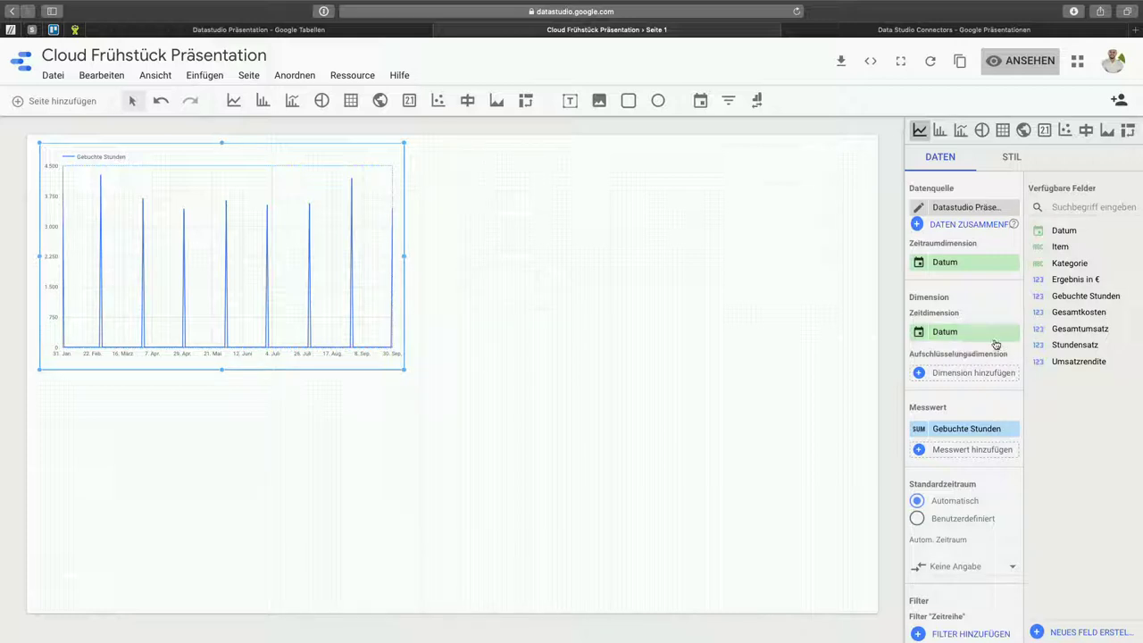
# Step: Set the display format of the chart's Datum time dimension to Jahr/Monat
pyautogui.click(920, 335)
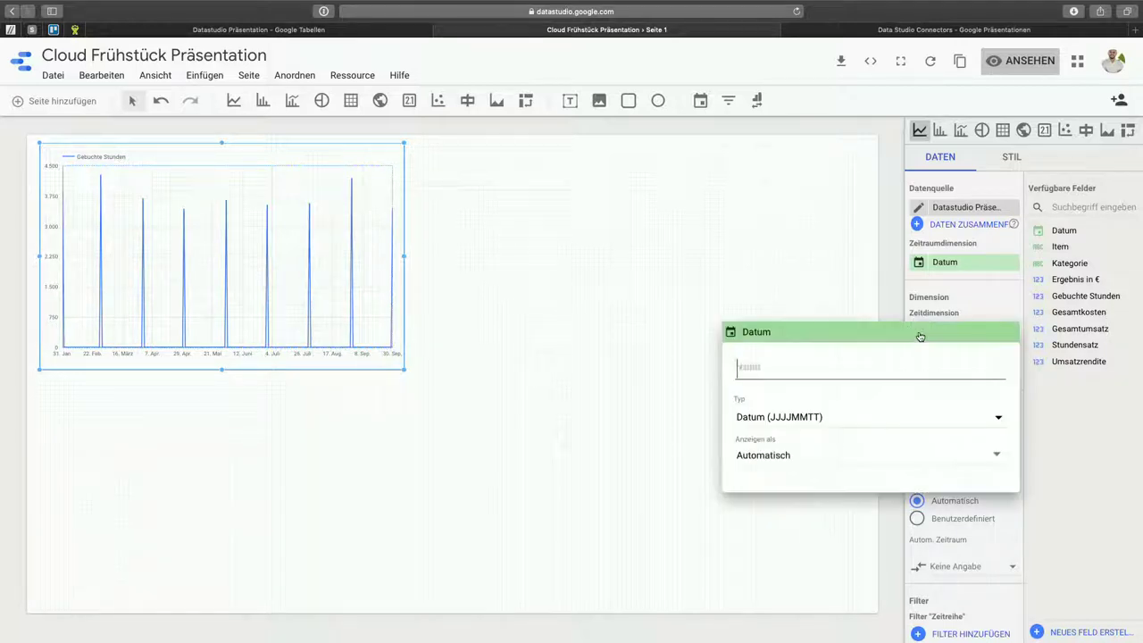
pyautogui.click(804, 467)
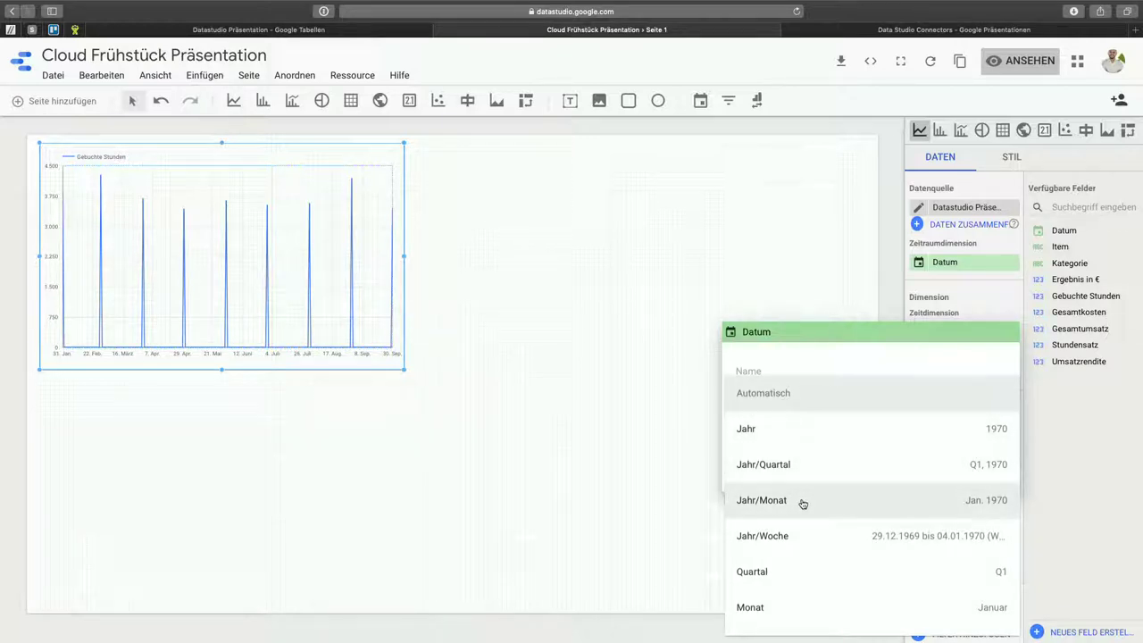
pyautogui.click(802, 502)
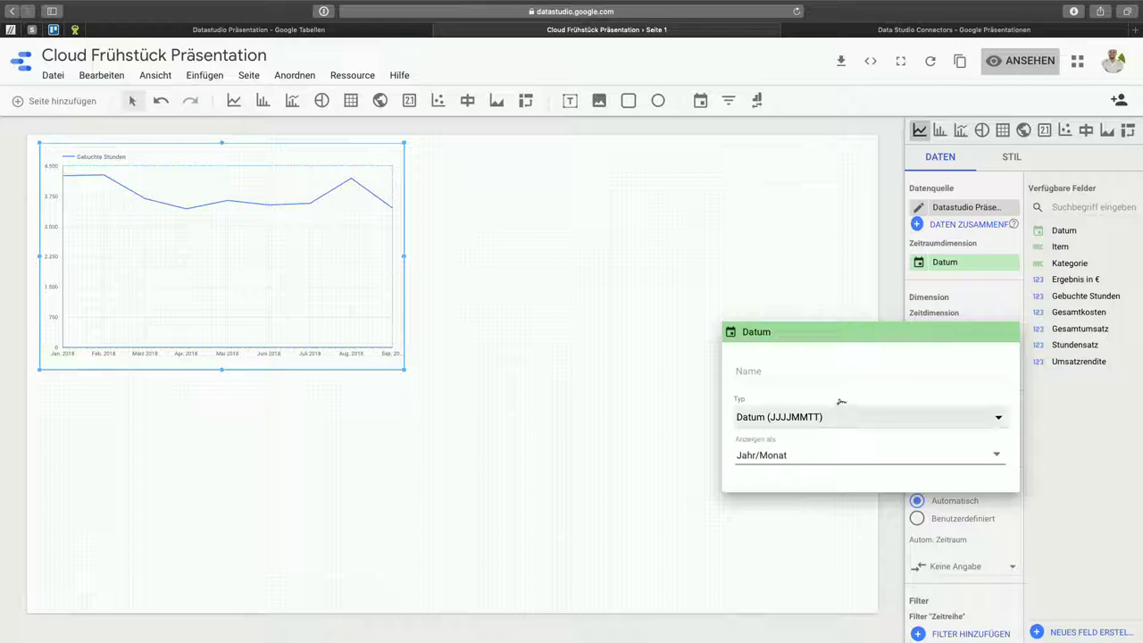
pyautogui.click(666, 314)
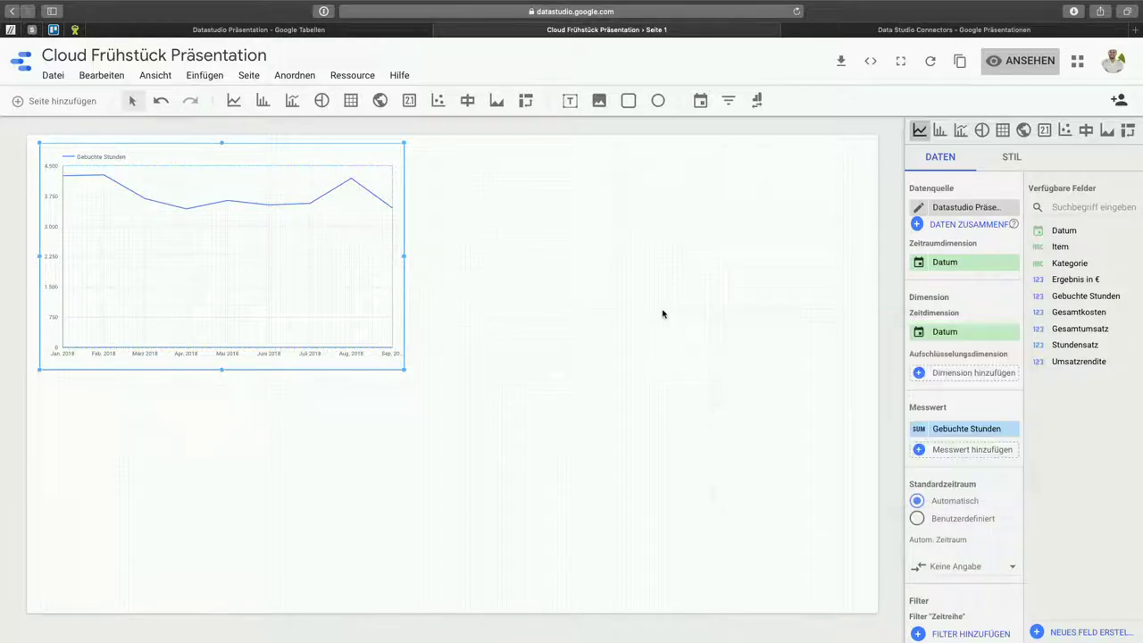
# Step: Reset the browser's page zoom to its default size
pyautogui.press('super+plus')
pyautogui.press('super+plus')
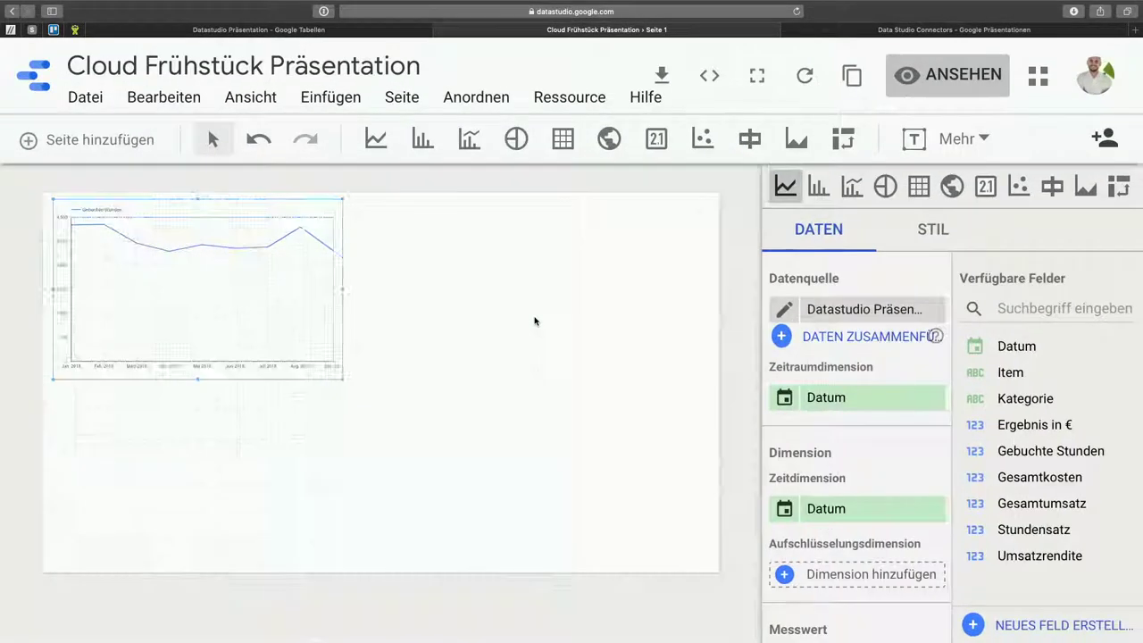
pyautogui.press('super+0')
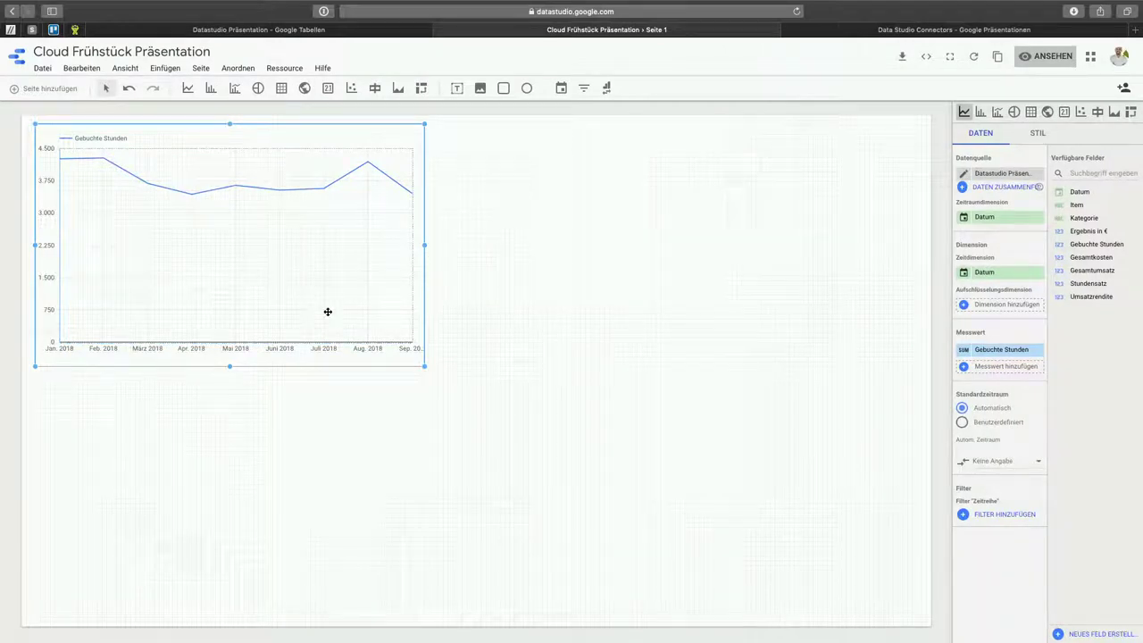
# Step: Enlarge the time series chart to fill most of the page and replace its metric with Ergebnis in €
pyautogui.moveTo(425, 368); pyautogui.dragTo(831, 598)
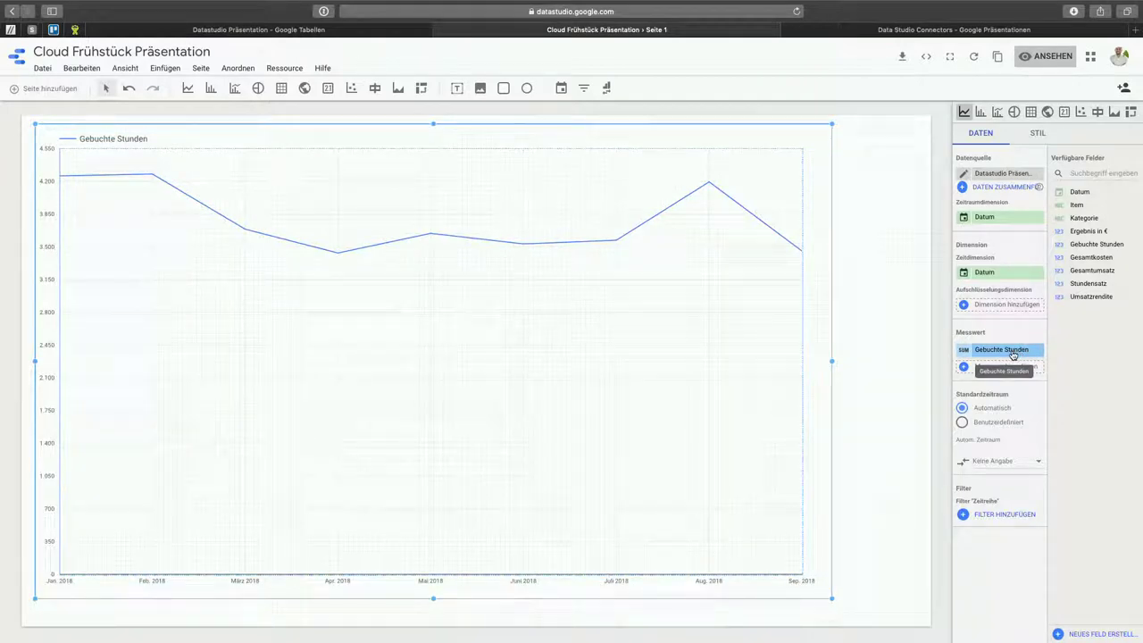
pyautogui.moveTo(1108, 232); pyautogui.dragTo(1021, 369)
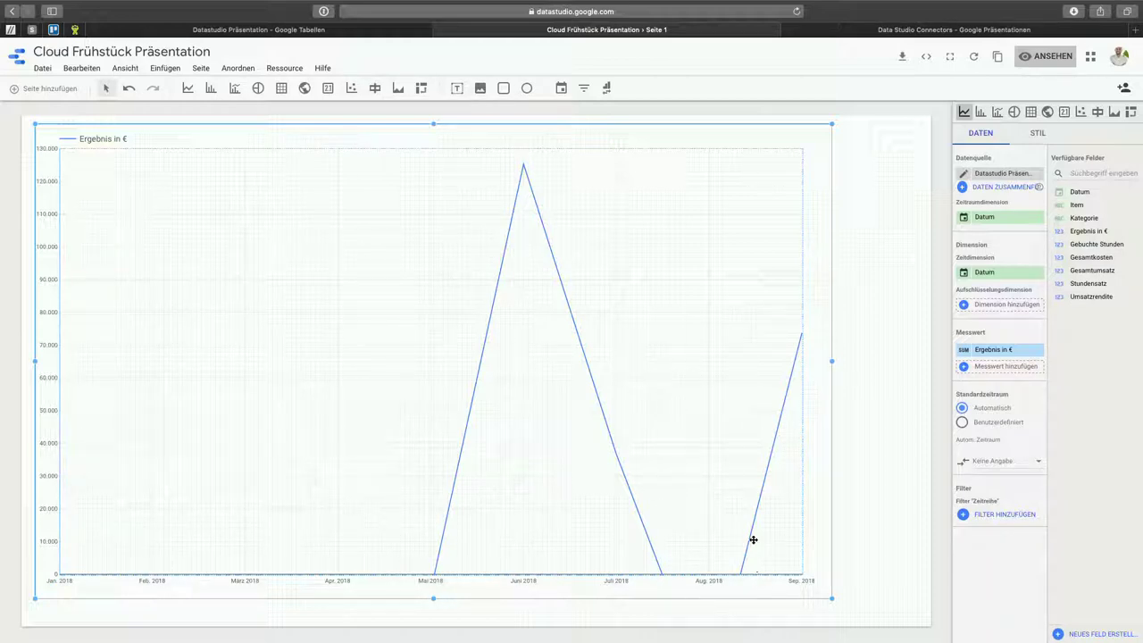
# Step: Display the Ergebnis in € series as bars and colour them orange
pyautogui.click(1039, 134)
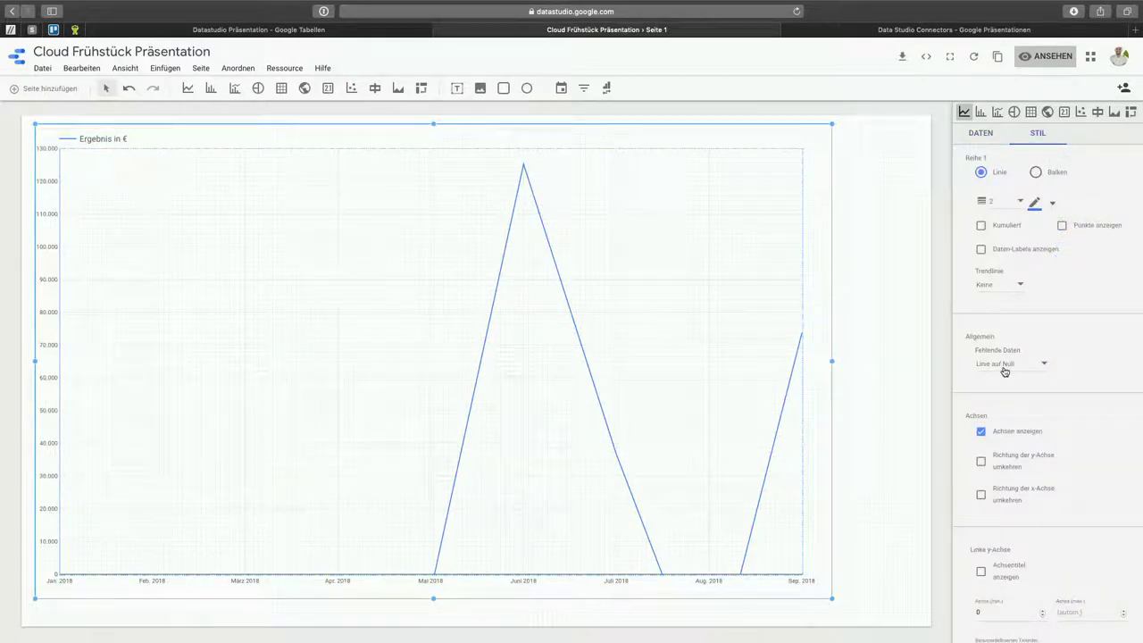
pyautogui.scroll(-1, 1004, 372)
pyautogui.scroll(1, 1003, 365)
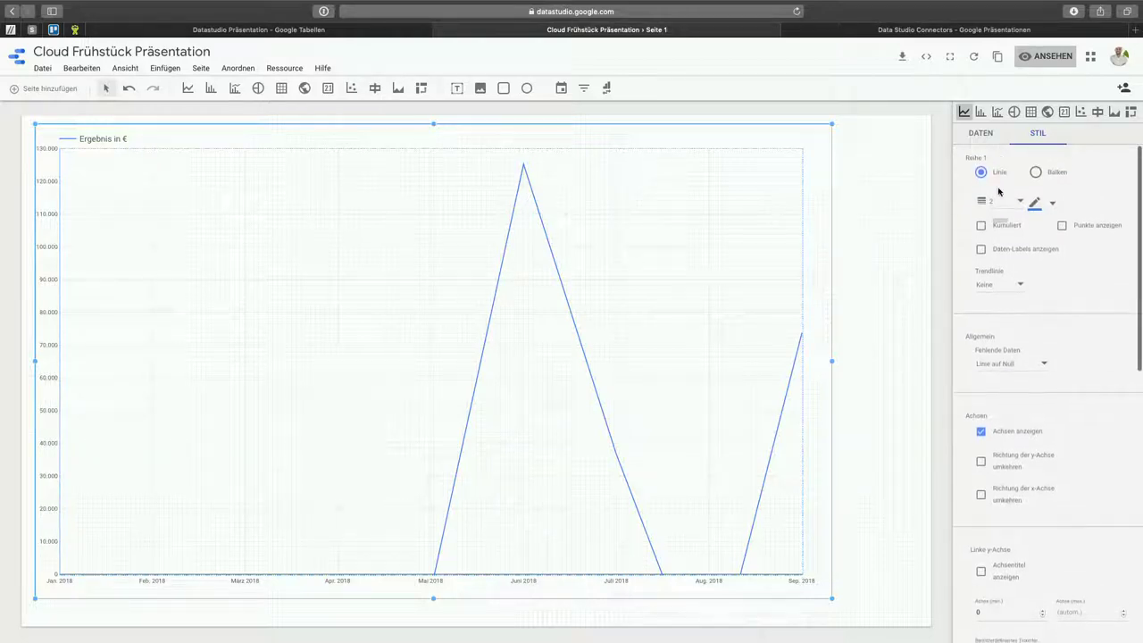
pyautogui.click(1036, 172)
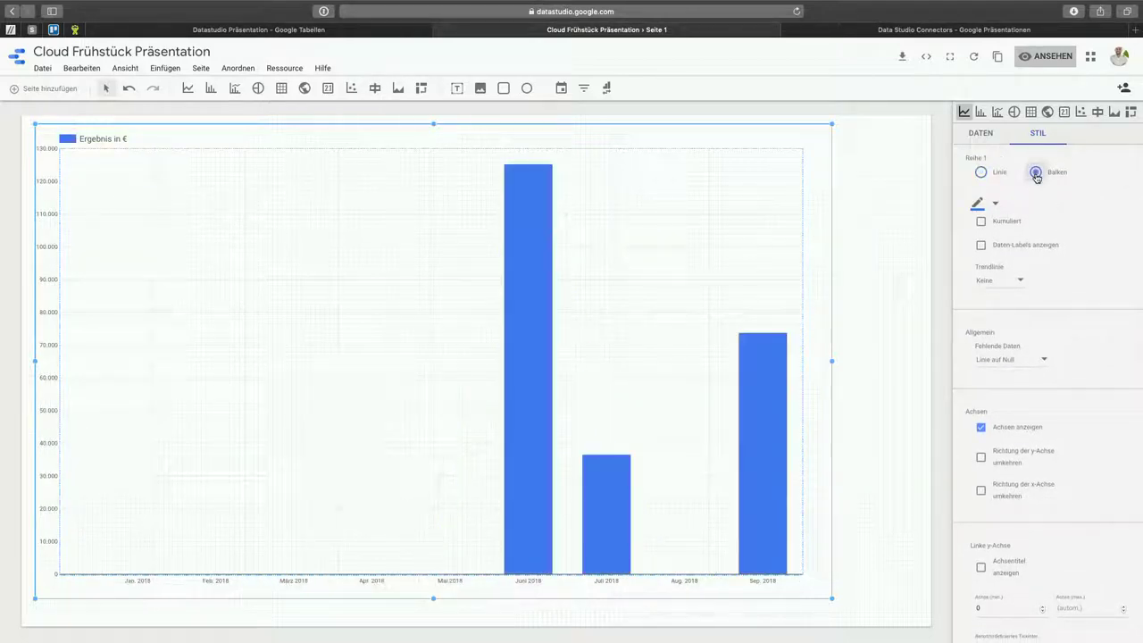
pyautogui.click(997, 204)
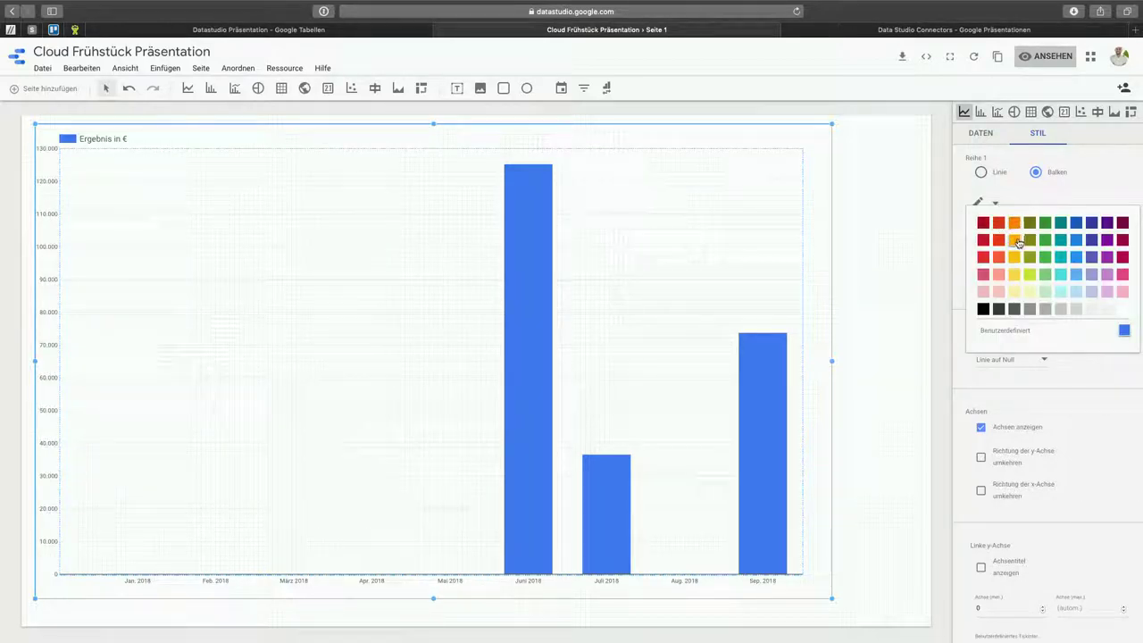
pyautogui.click(1015, 239)
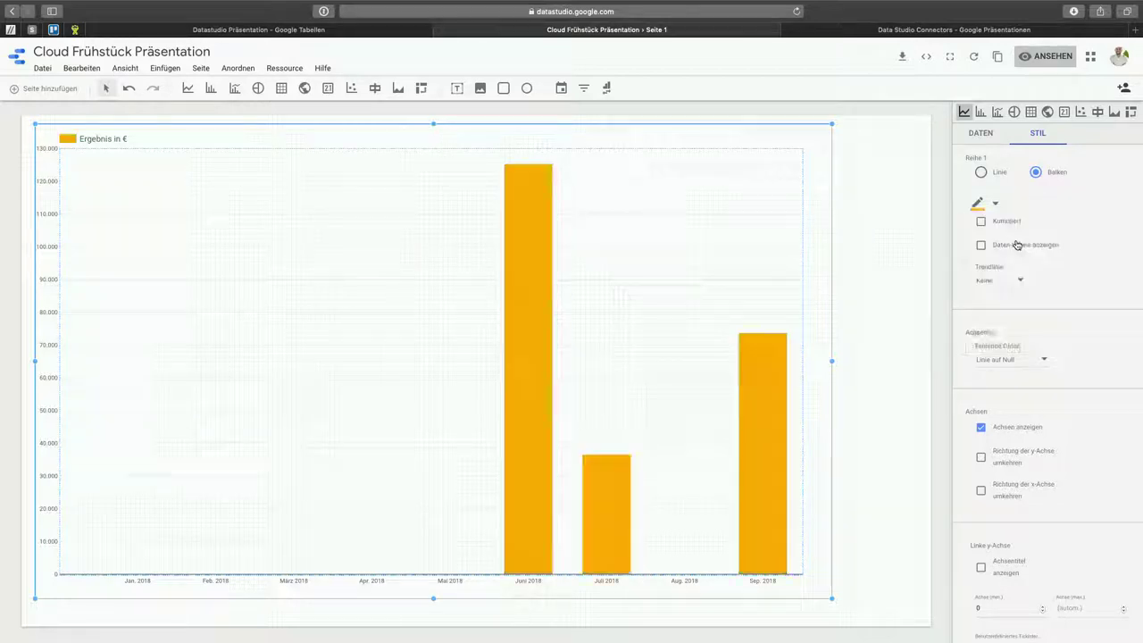
# Step: Show data labels on the Ergebnis in € bars and clear the left y-axis minimum so it is set automatically
pyautogui.click(1019, 254)
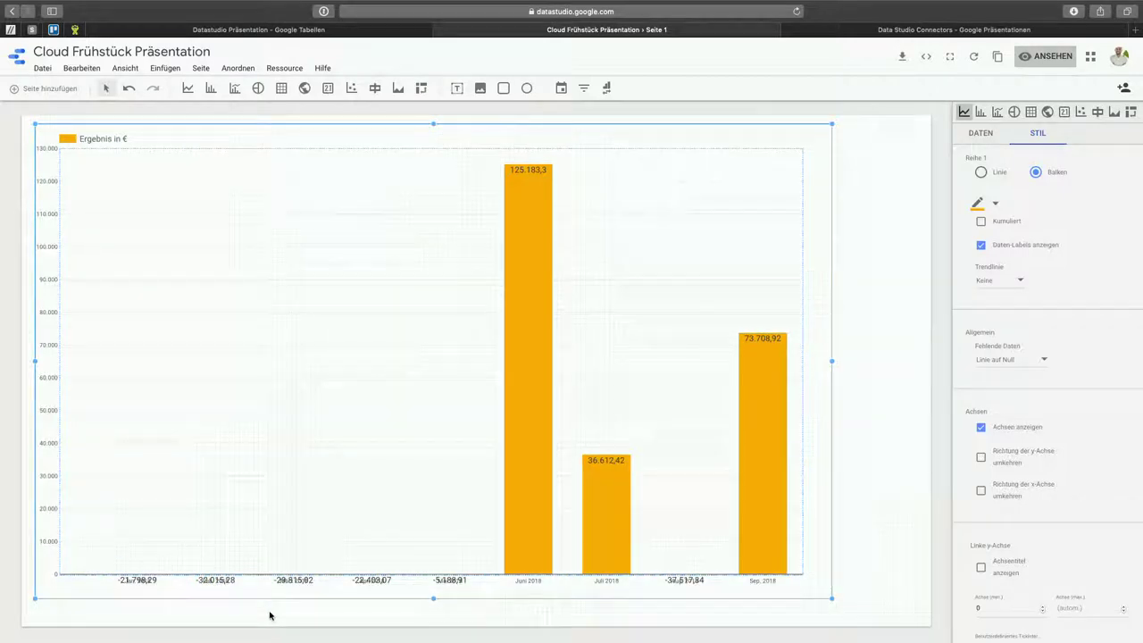
pyautogui.scroll(-2, 1057, 394)
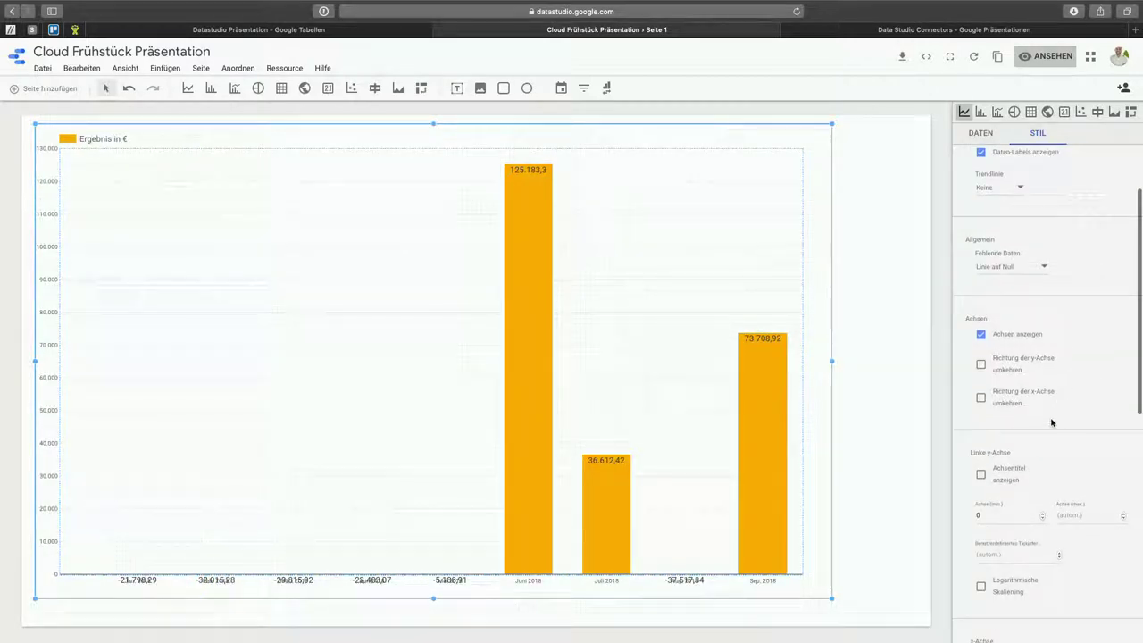
pyautogui.scroll(-2, 1047, 431)
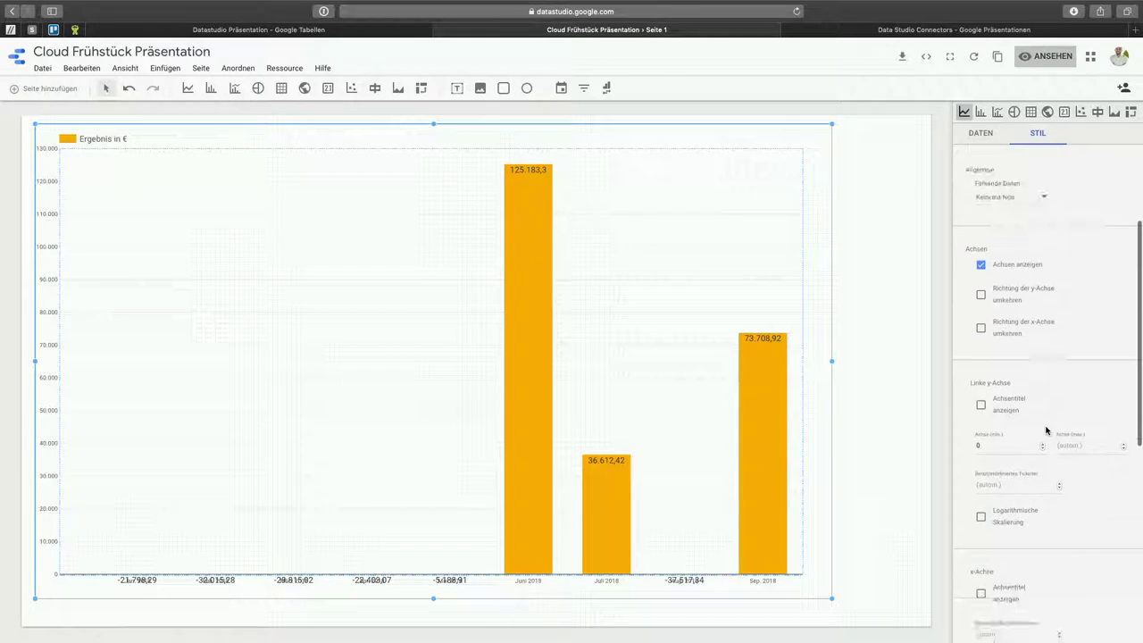
pyautogui.click(984, 445)
pyautogui.moveTo(984, 444); pyautogui.dragTo(962, 445)
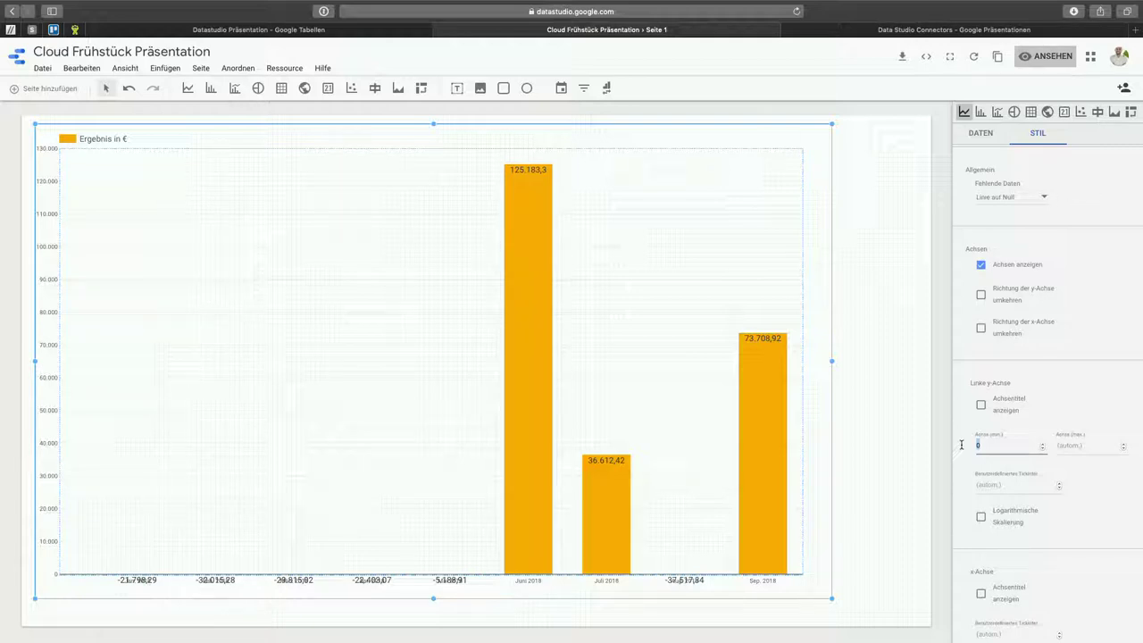
pyautogui.press('BackSpace')
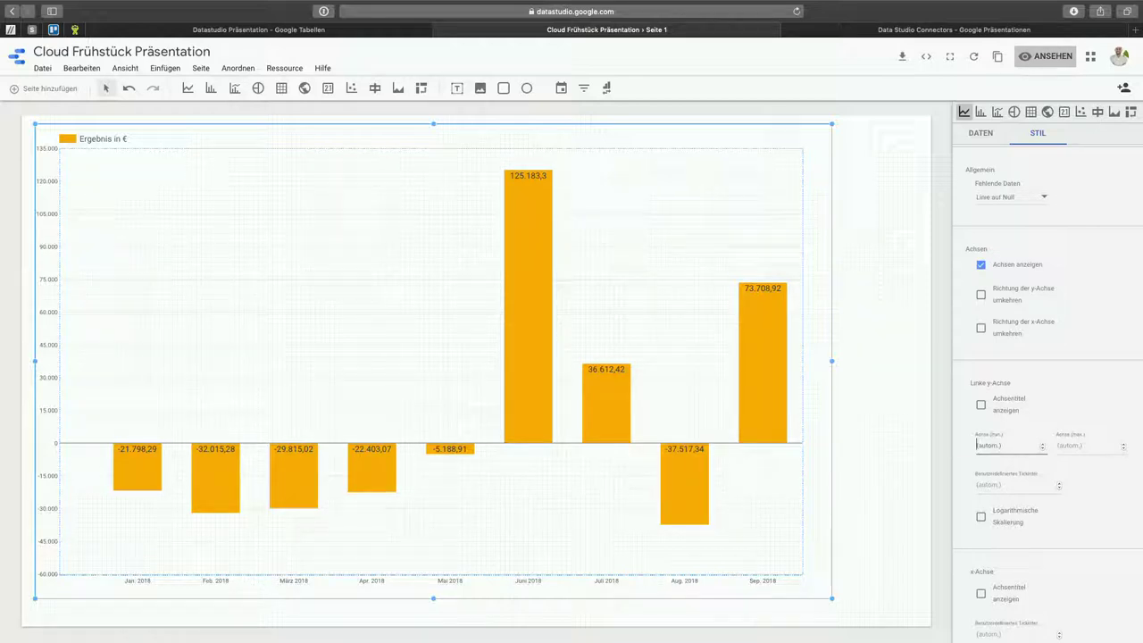
# Step: Try a custom tick interval of 25000 on the left y-axis and clear it back to automatic
pyautogui.click(1080, 444)
pyautogui.click(1007, 483)
pyautogui.write('2500')
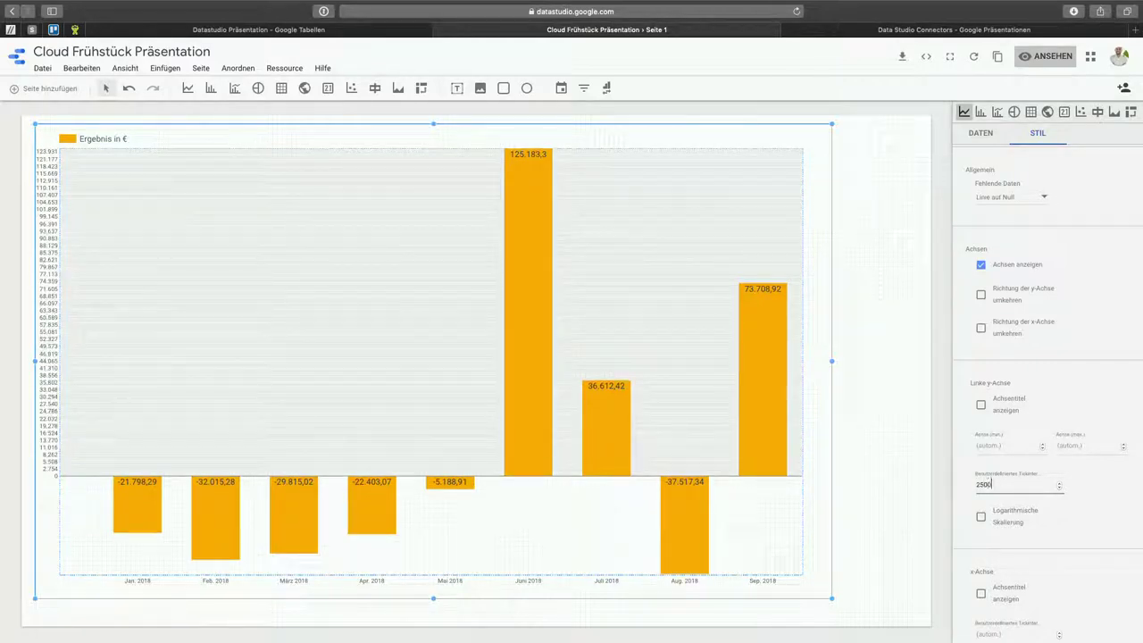
pyautogui.write('0')
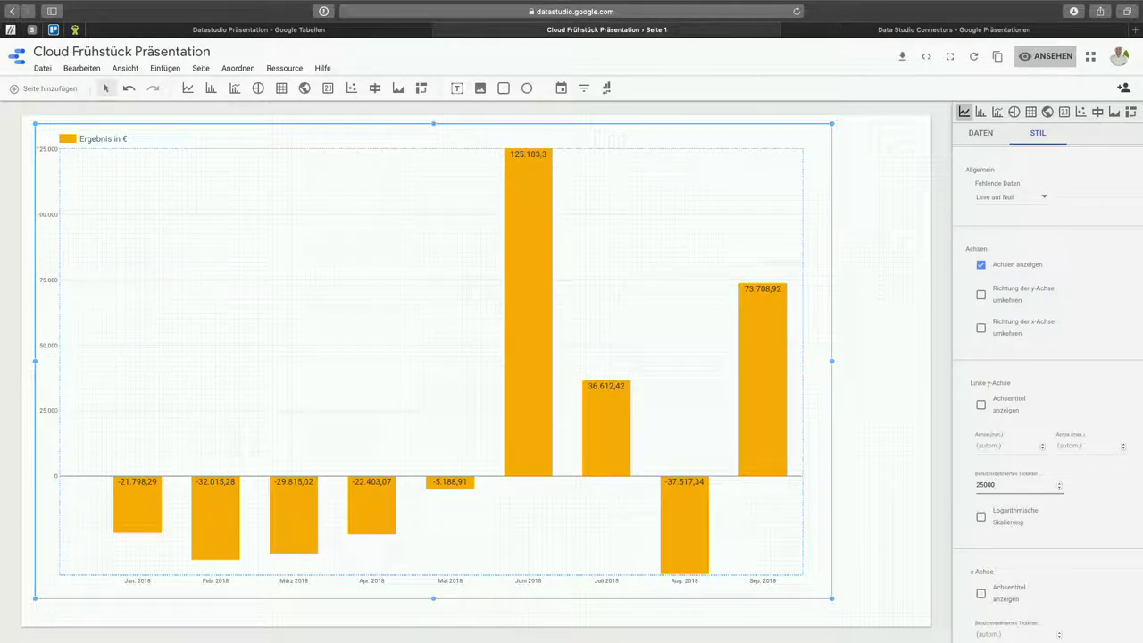
pyautogui.press('BackSpace')
pyautogui.press('BackSpace')
pyautogui.press('BackSpace')
pyautogui.press('BackSpace')
pyautogui.press('BackSpace')
# Step: Add a border shadow to the Ergebnis in € chart
pyautogui.scroll(-1, 933, 508)
pyautogui.scroll(-5, 1018, 538)
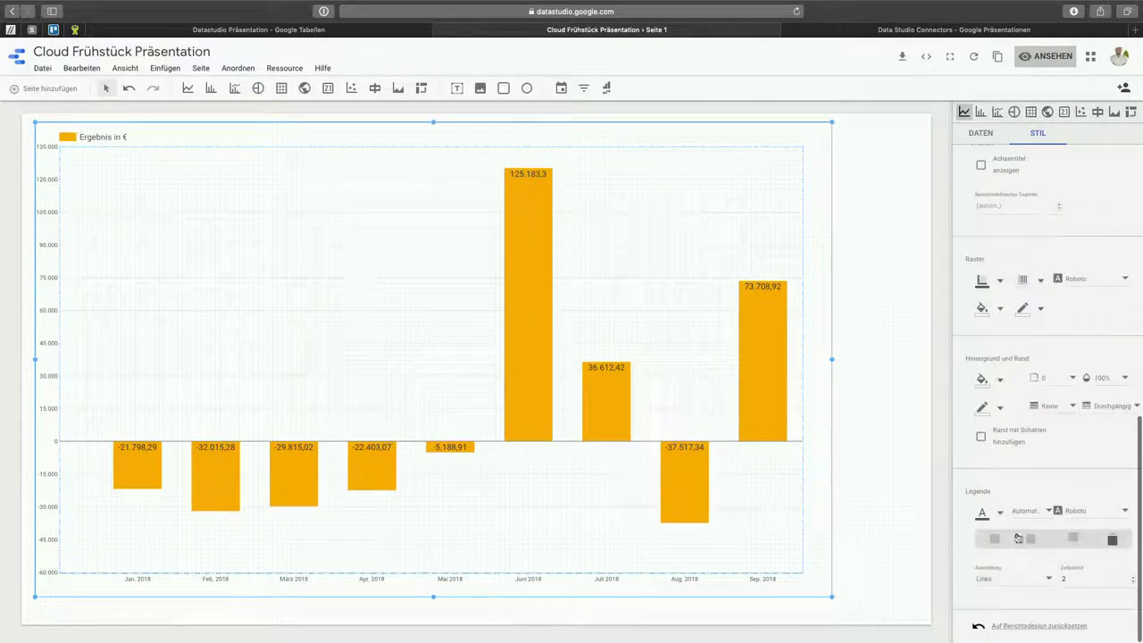
pyautogui.click(981, 435)
pyautogui.click(800, 616)
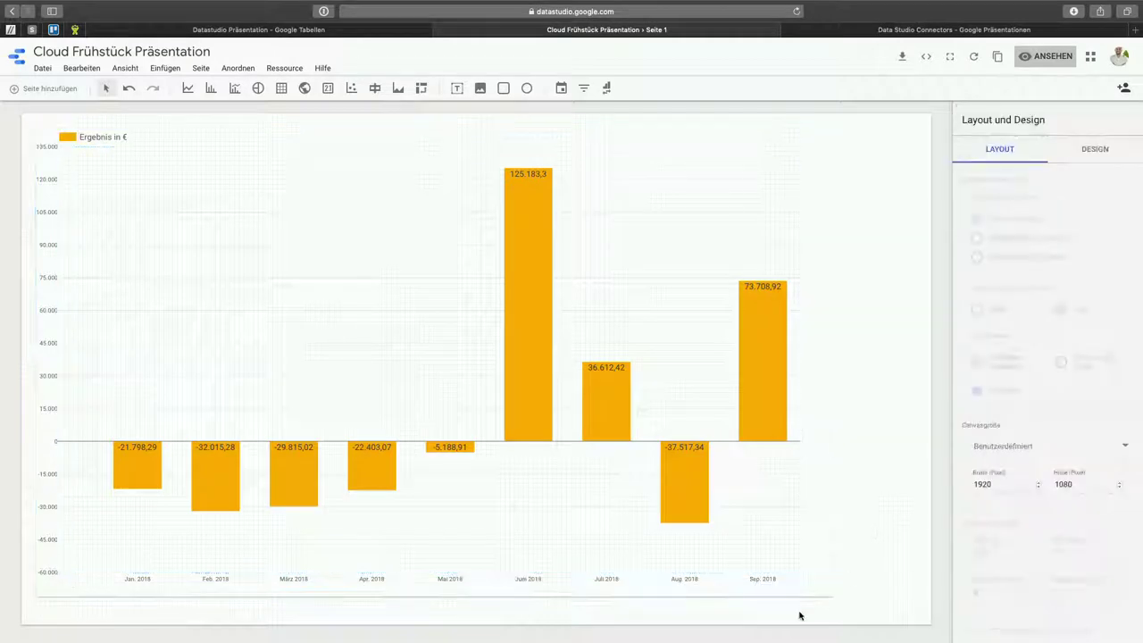
# Step: Switch to the Datastudio Präsentation spreadsheet and review the Kategorie values down the whole rawData sheet
pyautogui.click(812, 462)
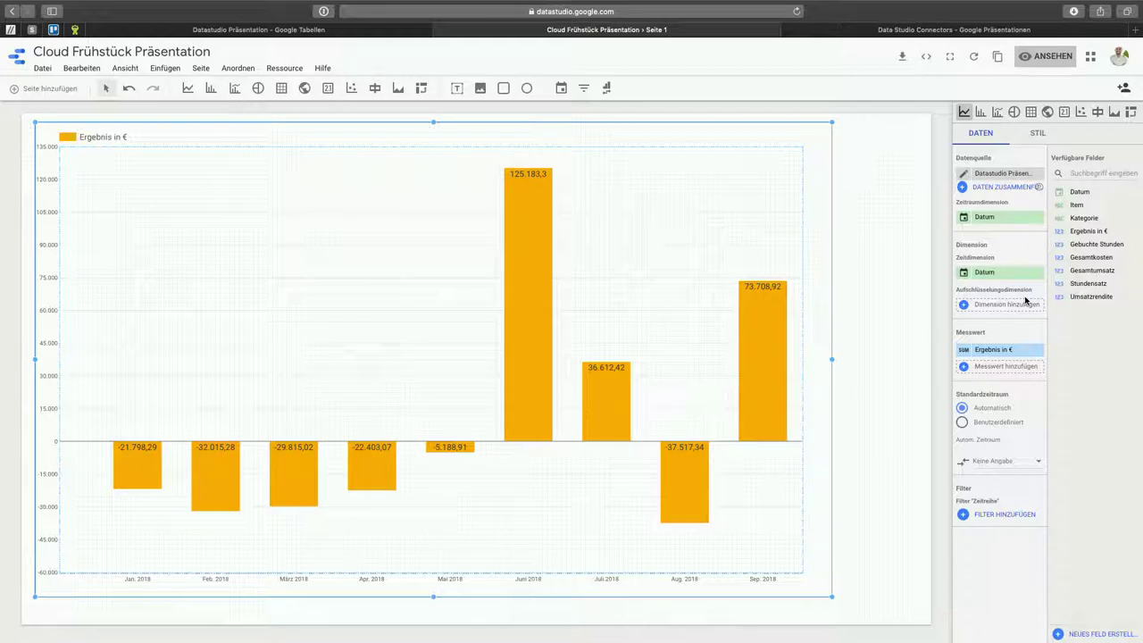
pyautogui.click(258, 31)
pyautogui.click(392, 202)
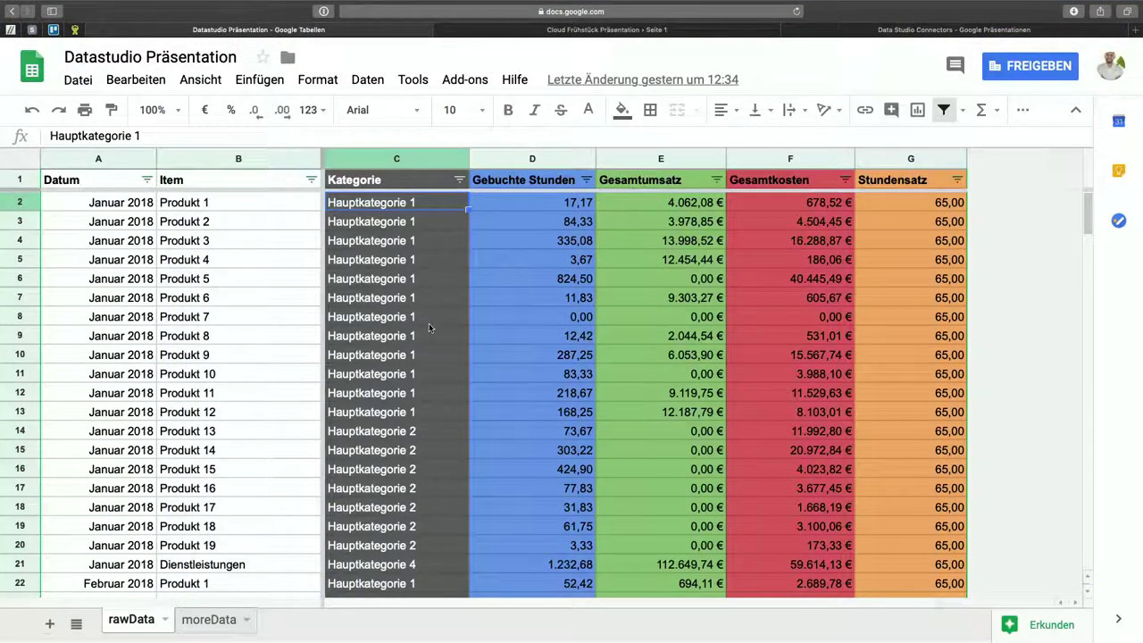
pyautogui.scroll(-6, 429, 328)
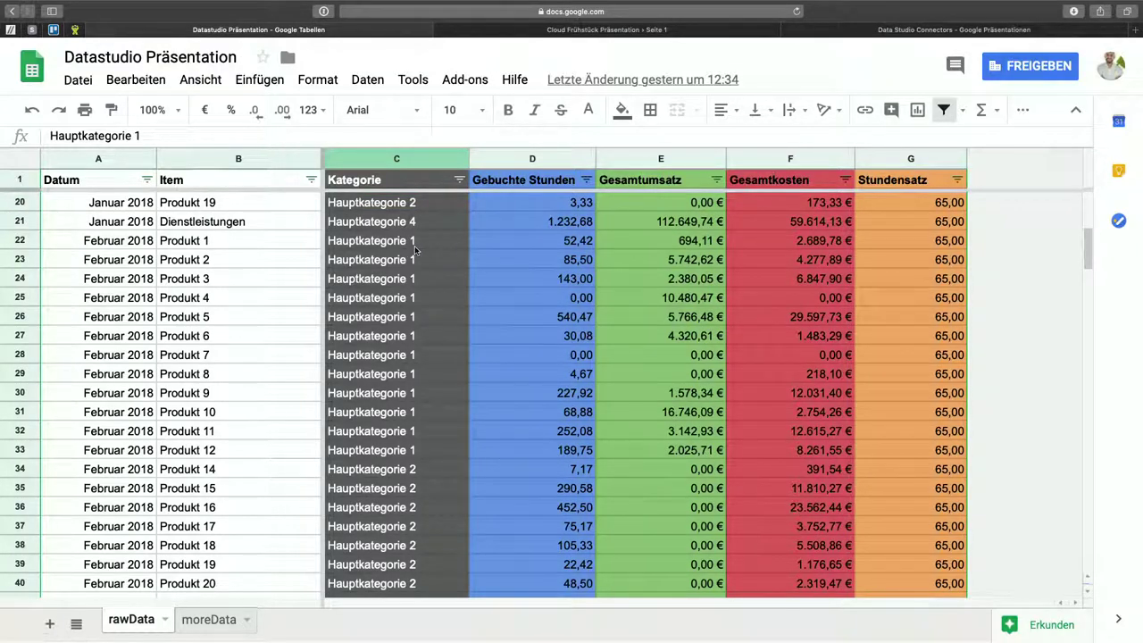
pyautogui.scroll(-12, 415, 250)
pyautogui.scroll(-20, 416, 250)
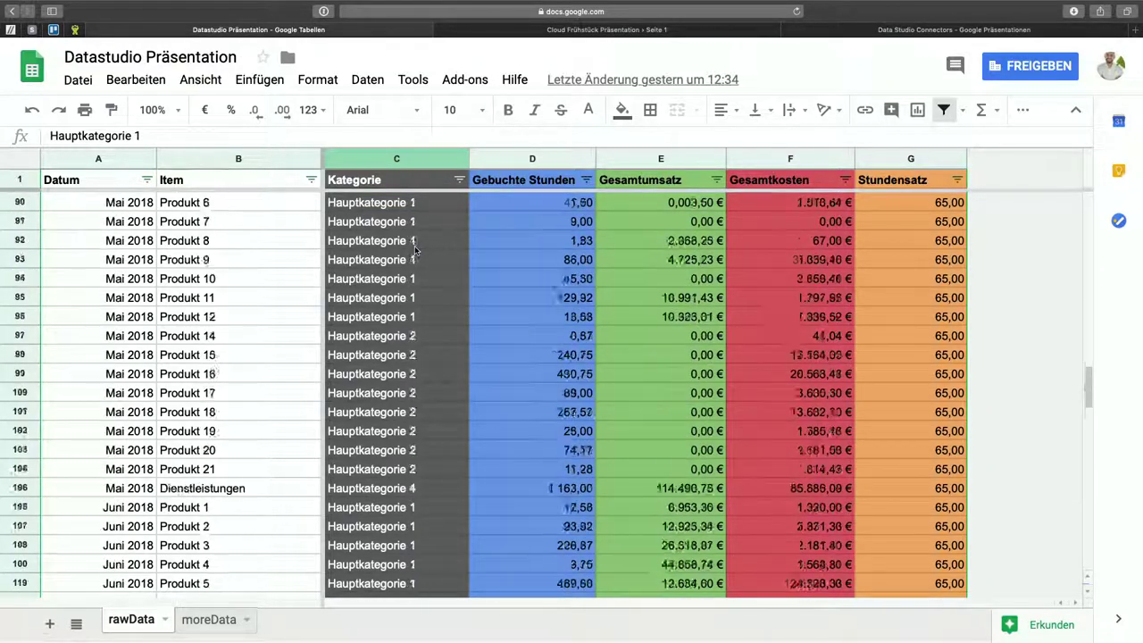
pyautogui.scroll(-10, 416, 250)
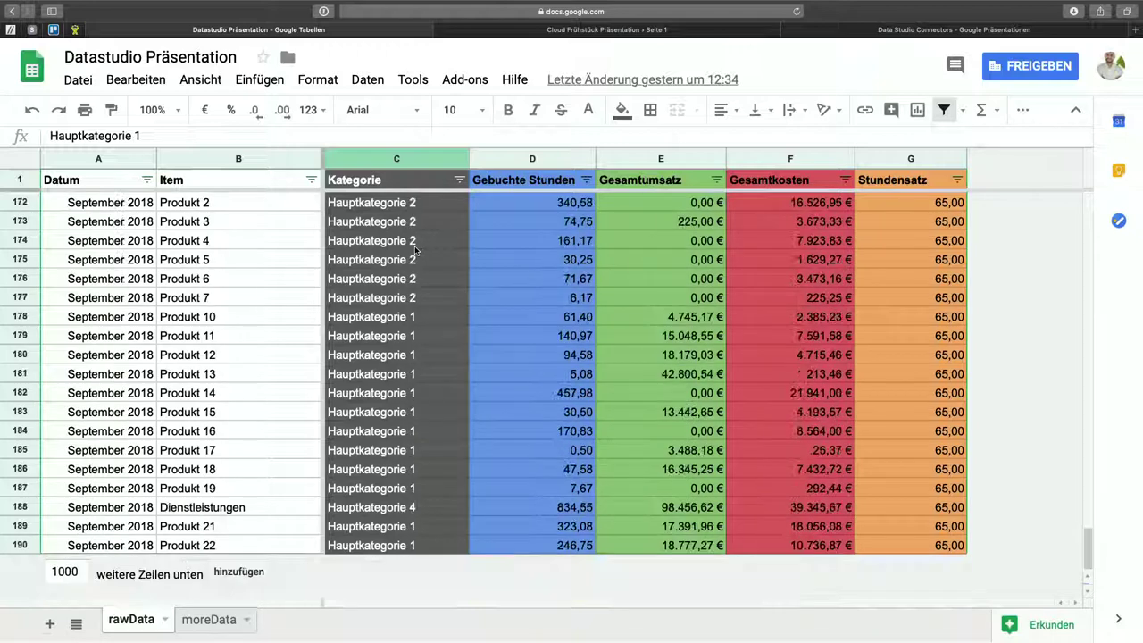
pyautogui.scroll(20, 415, 250)
pyautogui.scroll(12, 415, 250)
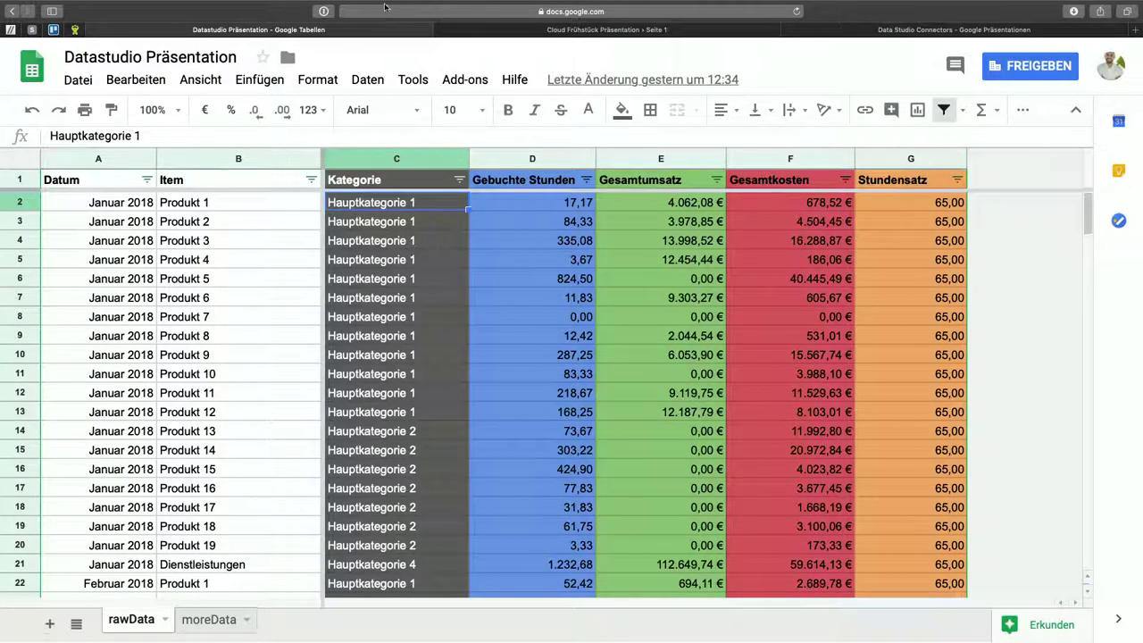
# Step: Return to the Data Studio report and set Kategorie as the chart's breakdown dimension
pyautogui.click(566, 32)
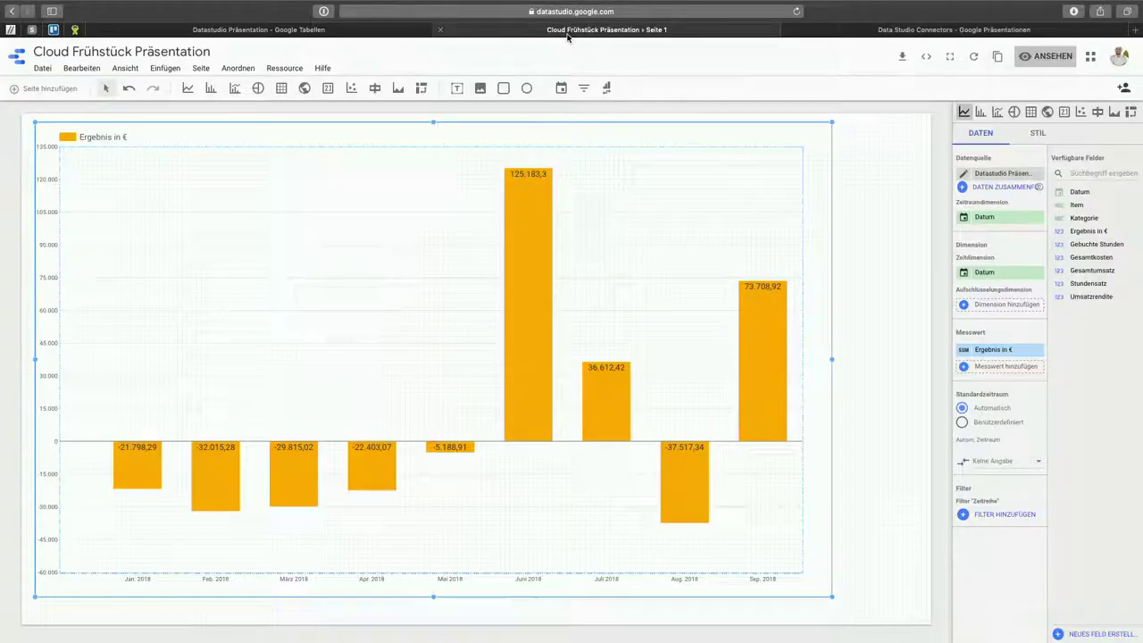
pyautogui.click(976, 305)
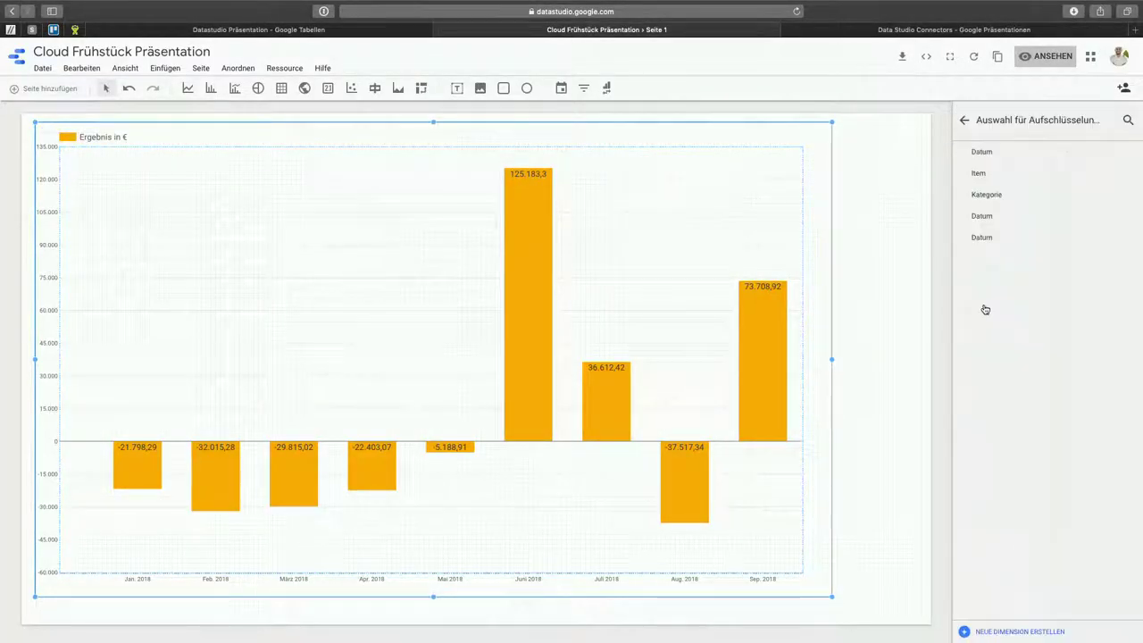
pyautogui.click(1013, 197)
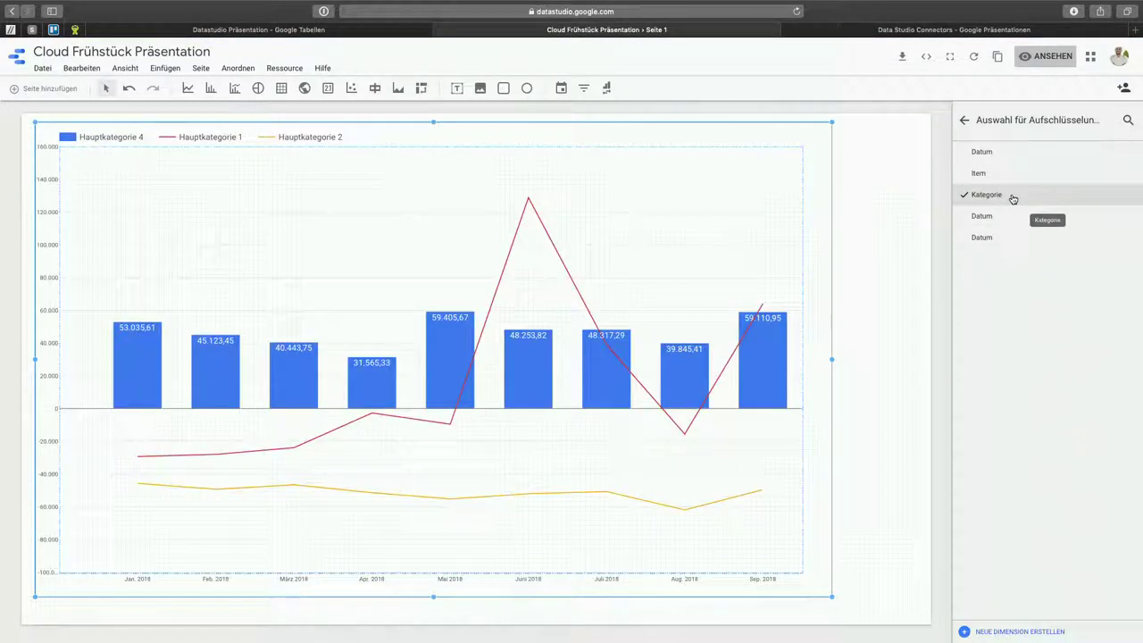
pyautogui.click(898, 265)
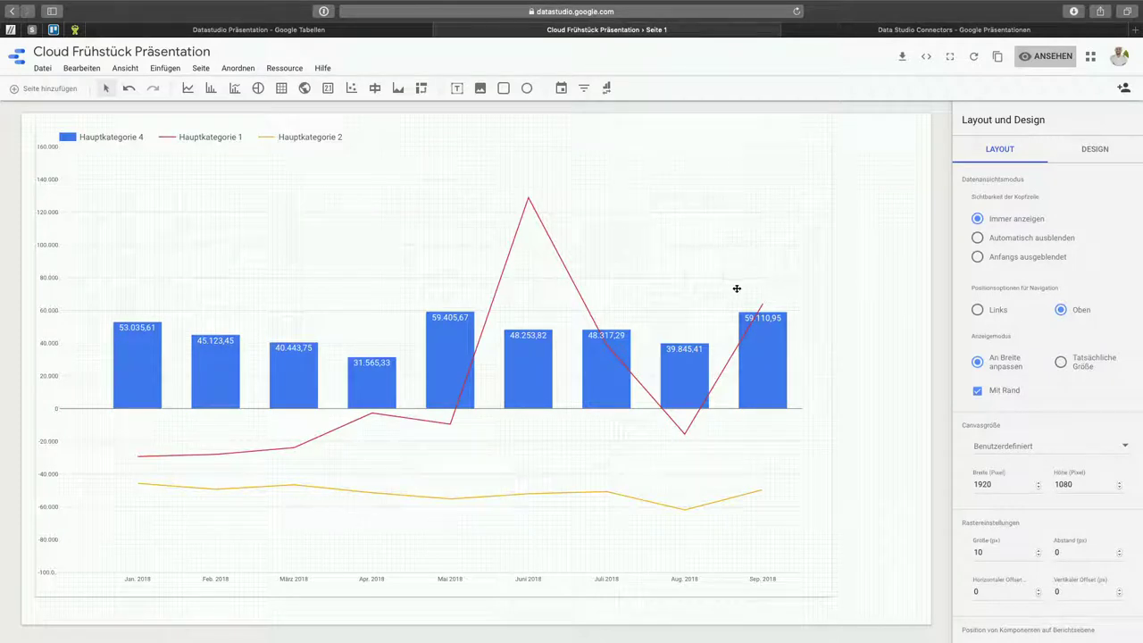
# Step: Display the chart's second and third series, Hauptkategorie 1 and Hauptkategorie 2, as bars
pyautogui.click(1092, 148)
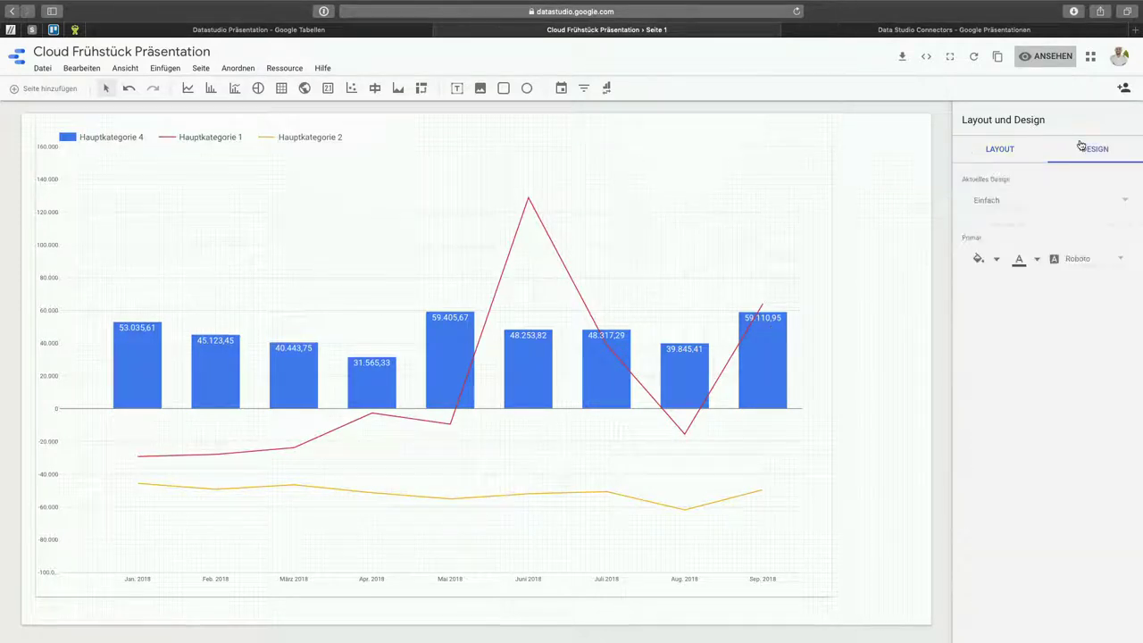
pyautogui.click(804, 187)
pyautogui.click(1032, 134)
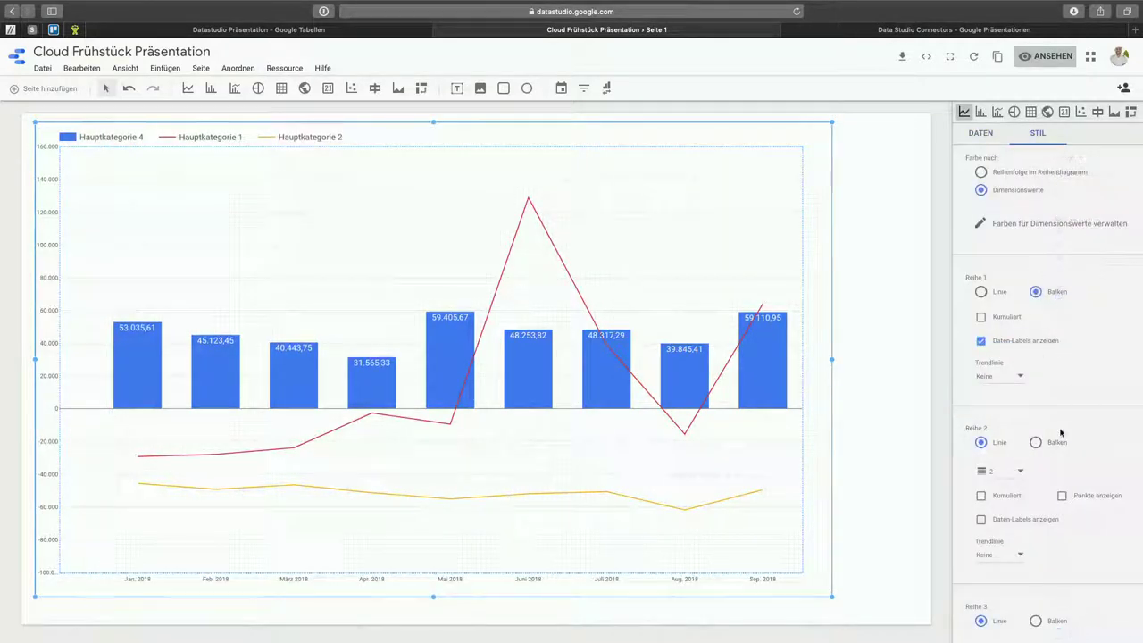
pyautogui.scroll(-3, 1031, 437)
pyautogui.click(1036, 322)
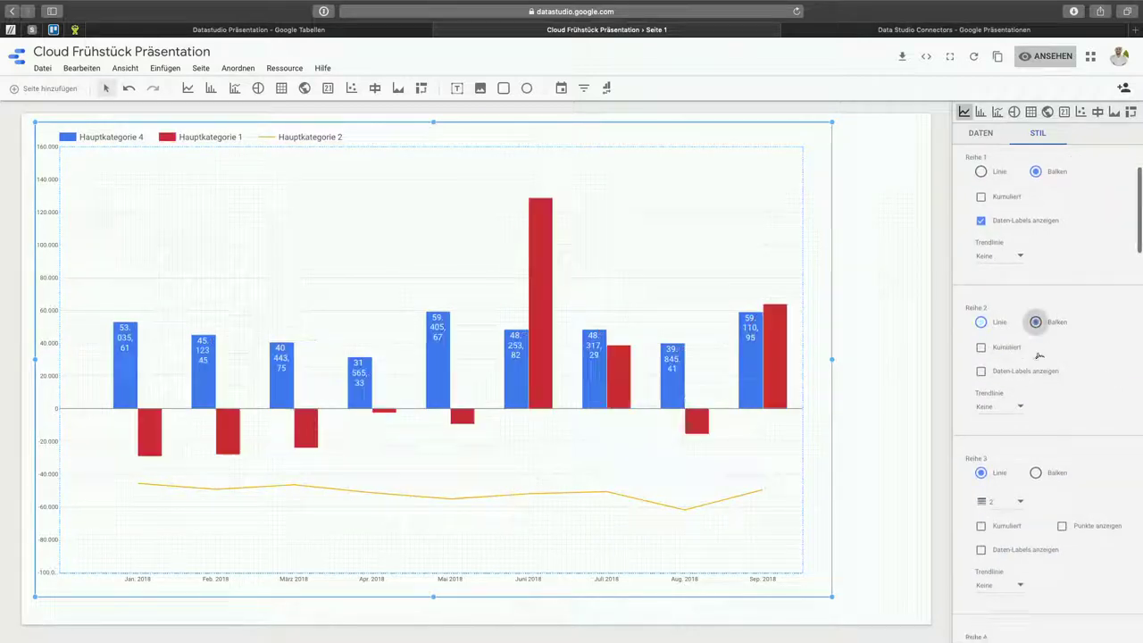
pyautogui.click(1036, 474)
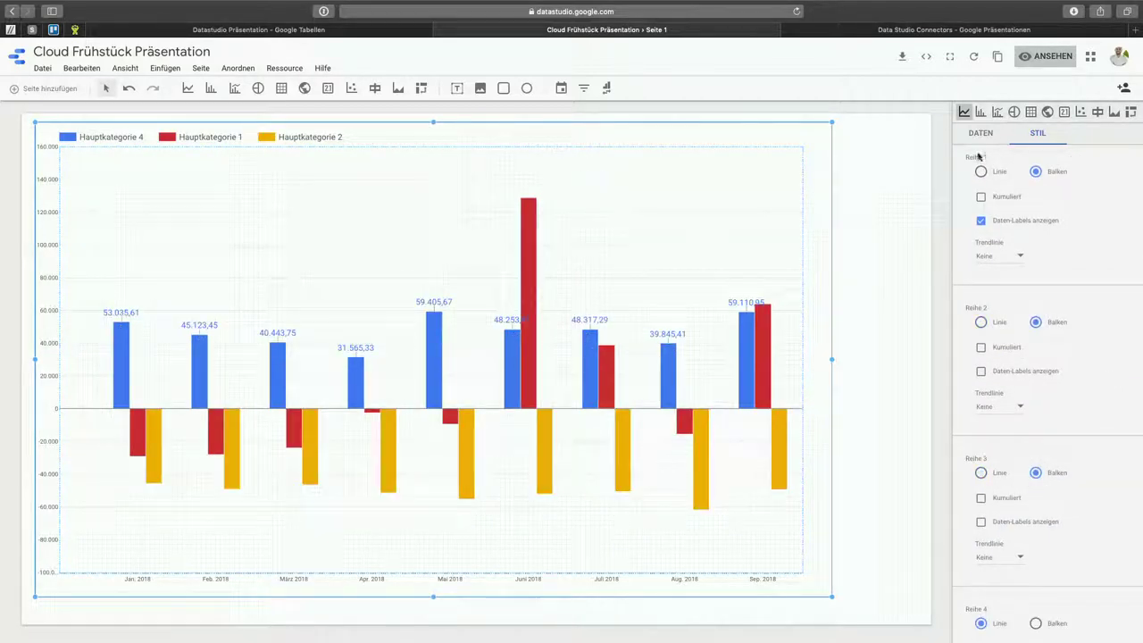
# Step: Turn off the data labels of the first series, Hauptkategorie 4
pyautogui.scroll(1, 987, 300)
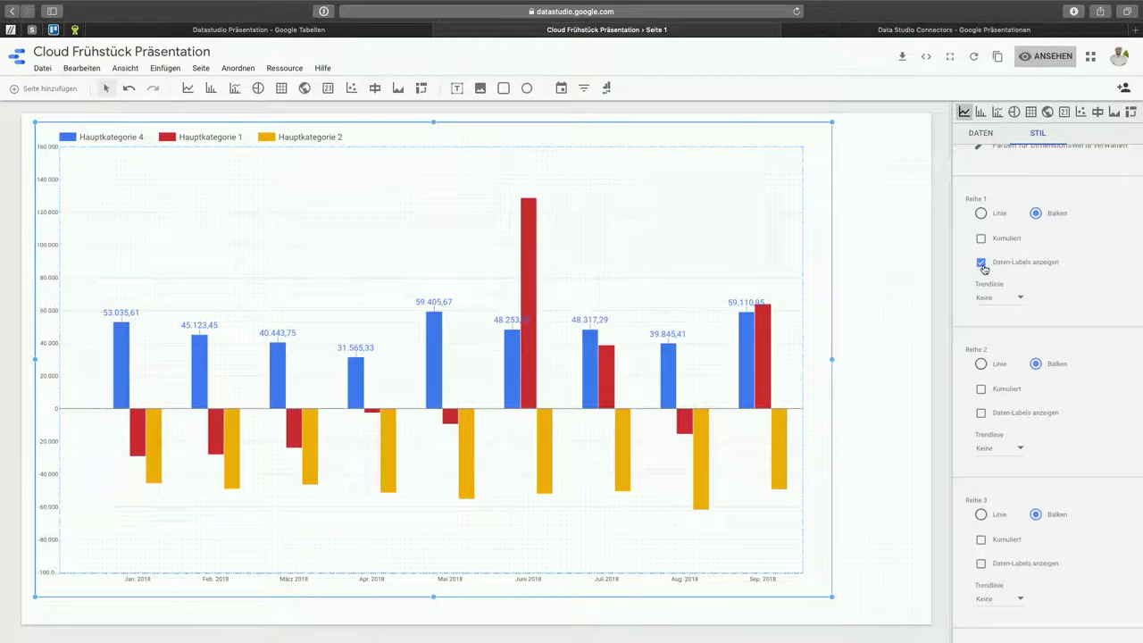
pyautogui.click(981, 262)
pyautogui.click(875, 425)
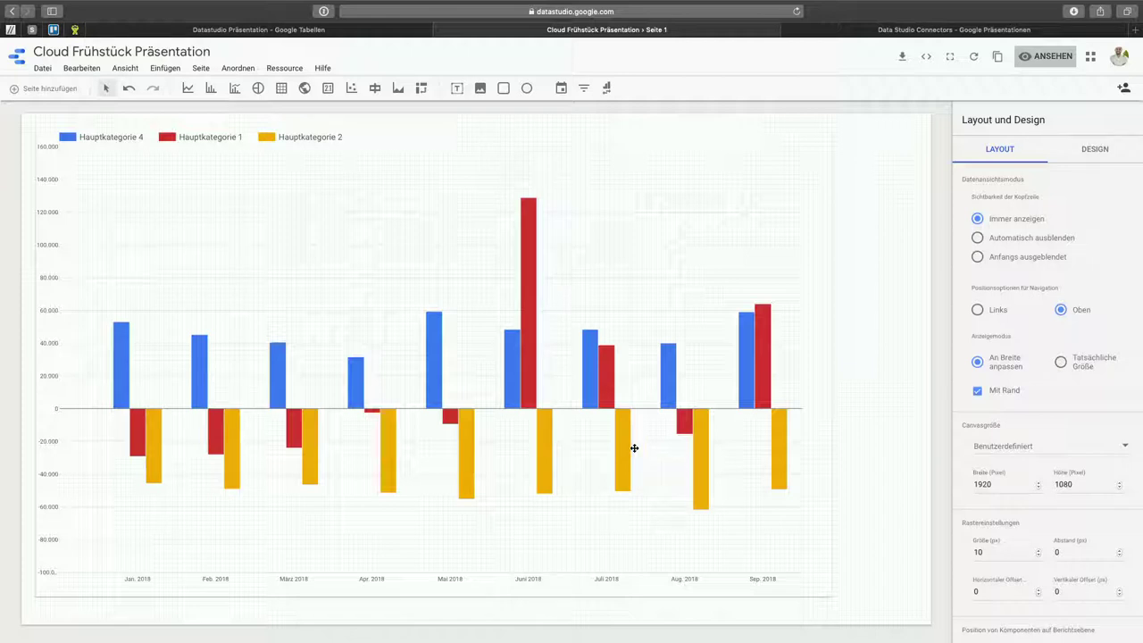
# Step: Remove the Kategorie breakdown from the chart and add Gebuchte Stunden as a metric above Ergebnis in €
pyautogui.click(759, 205)
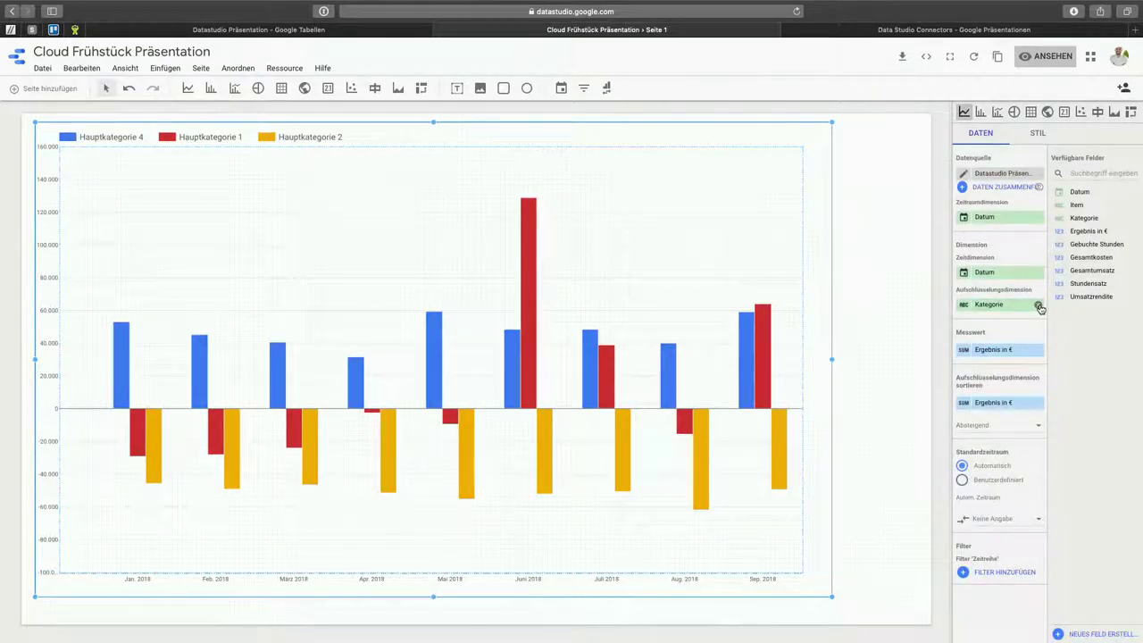
pyautogui.click(1039, 307)
pyautogui.moveTo(1093, 245); pyautogui.dragTo(1014, 344)
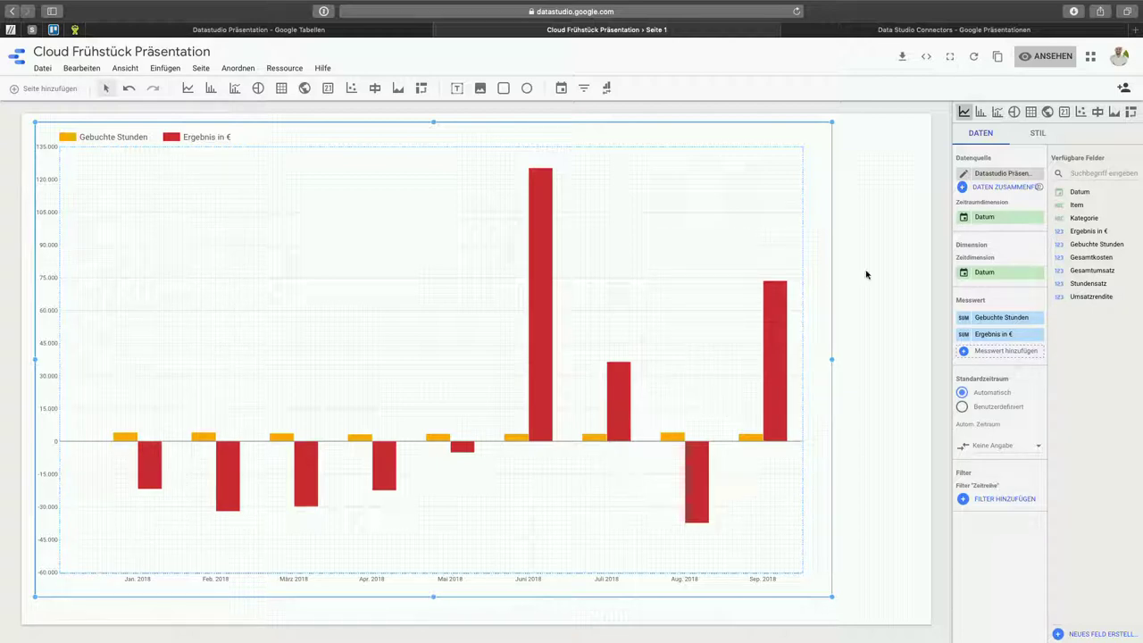
# Step: Plot the second series, Ergebnis in €, on the right axis and keep Gebuchte Stunden on the left axis
pyautogui.click(1033, 134)
pyautogui.scroll(-3, 997, 325)
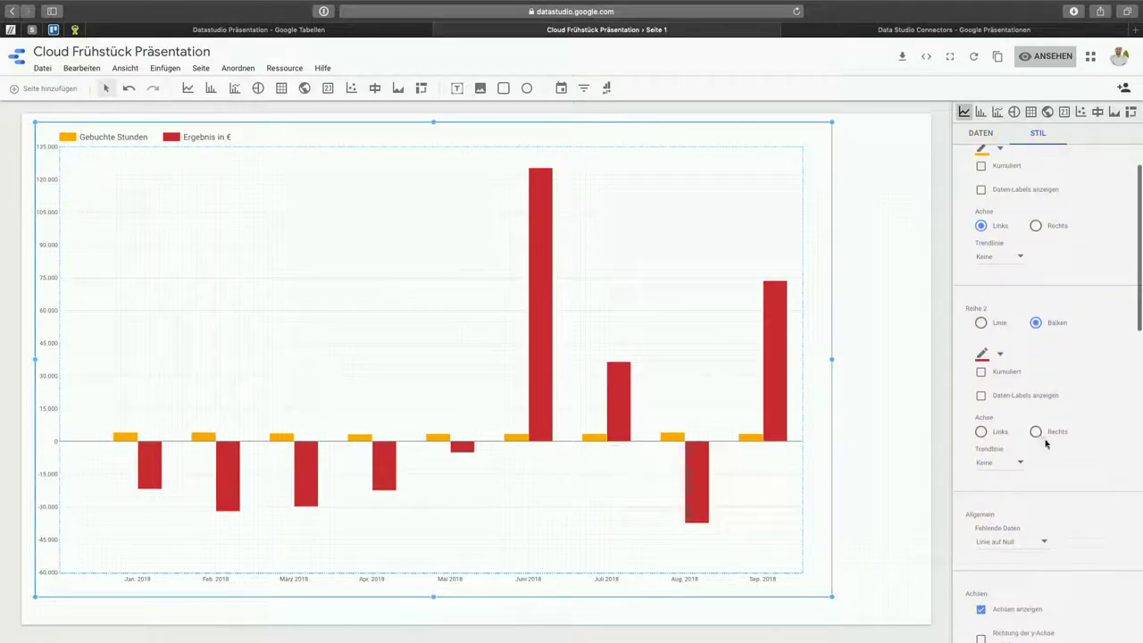
pyautogui.click(1036, 227)
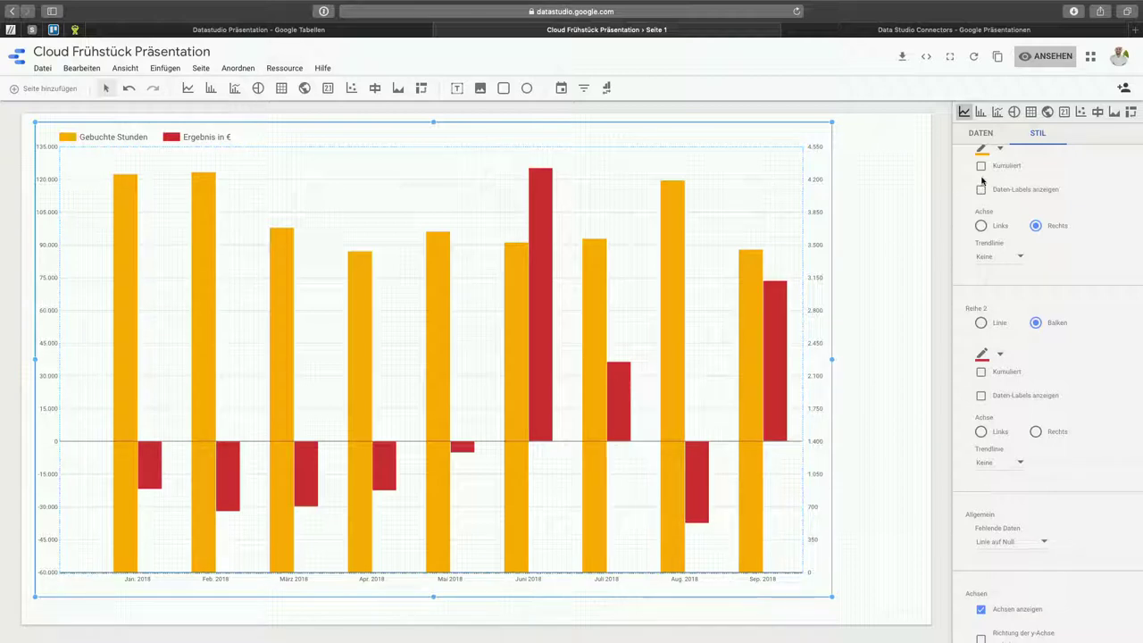
pyautogui.click(985, 226)
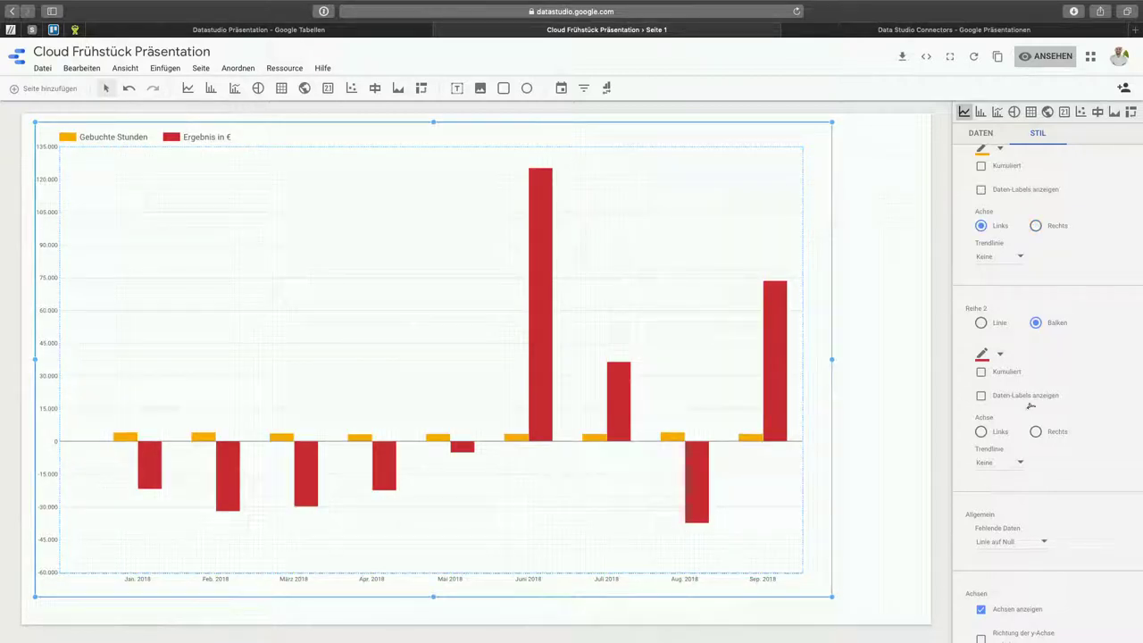
pyautogui.click(1036, 433)
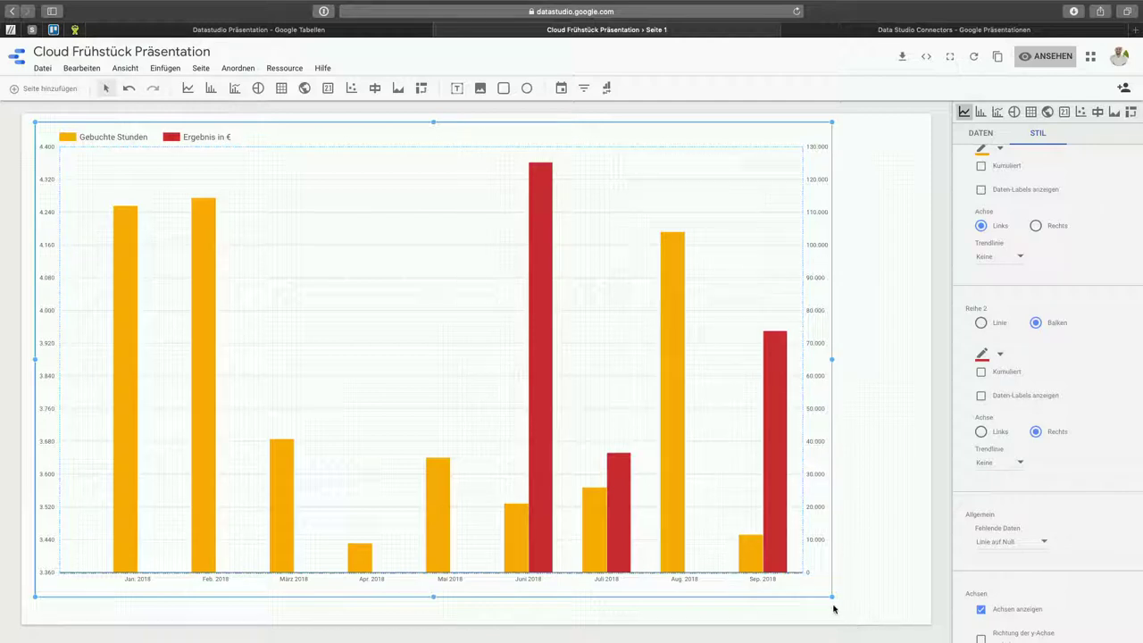
# Step: Shrink the chart to roughly a quarter of the page, convert it to a pie chart and enlarge it slightly
pyautogui.moveTo(833, 597); pyautogui.dragTo(446, 342)
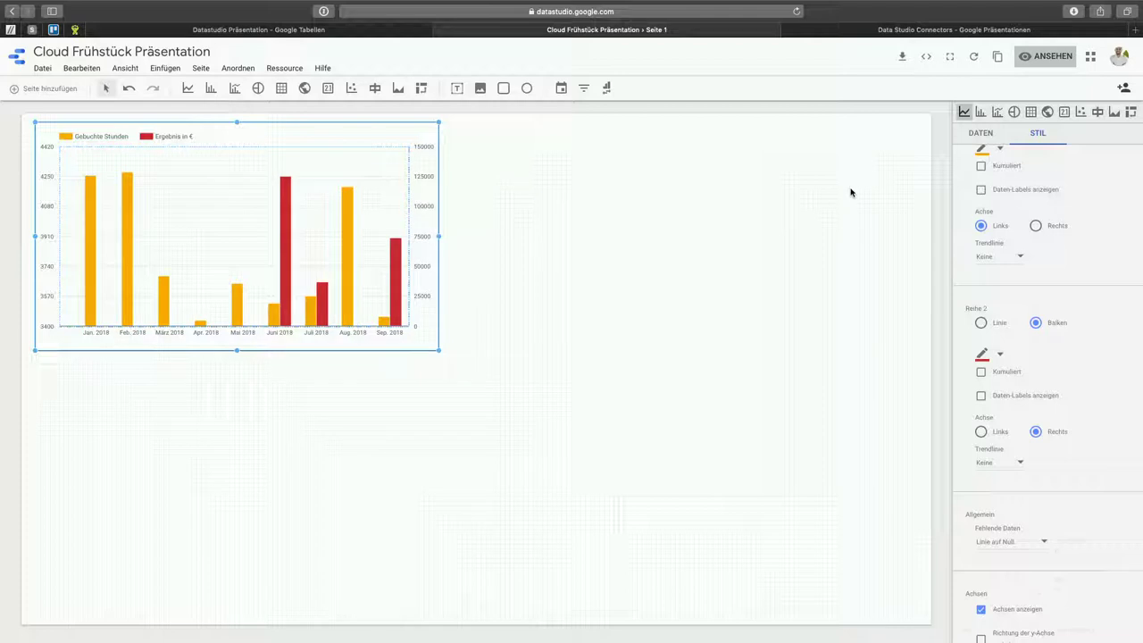
pyautogui.click(485, 137)
pyautogui.click(430, 333)
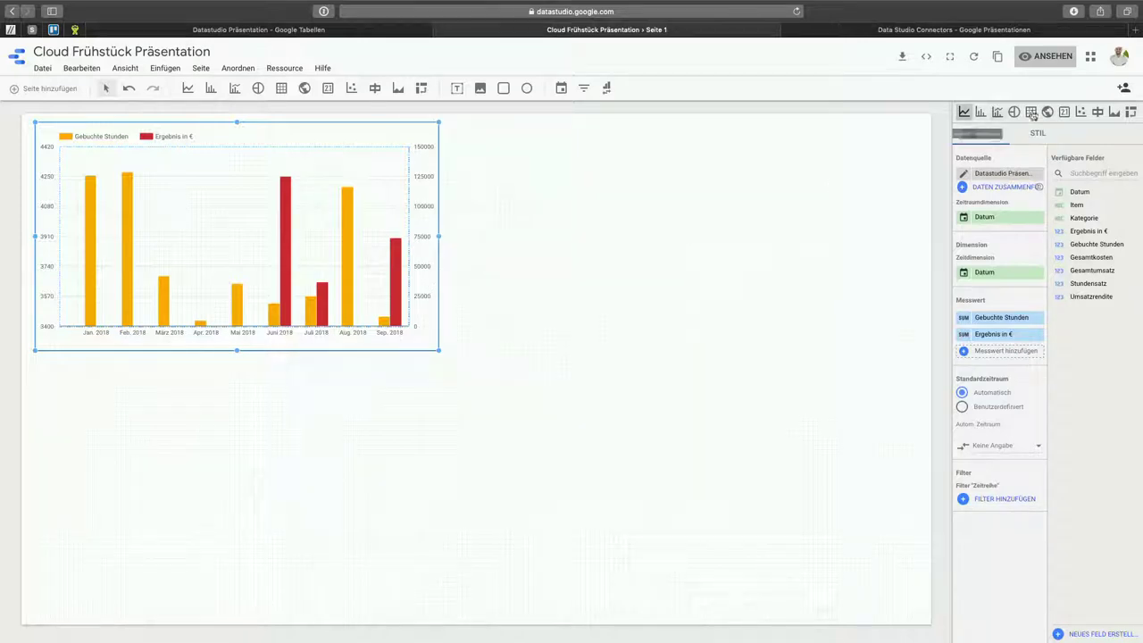
pyautogui.click(1016, 112)
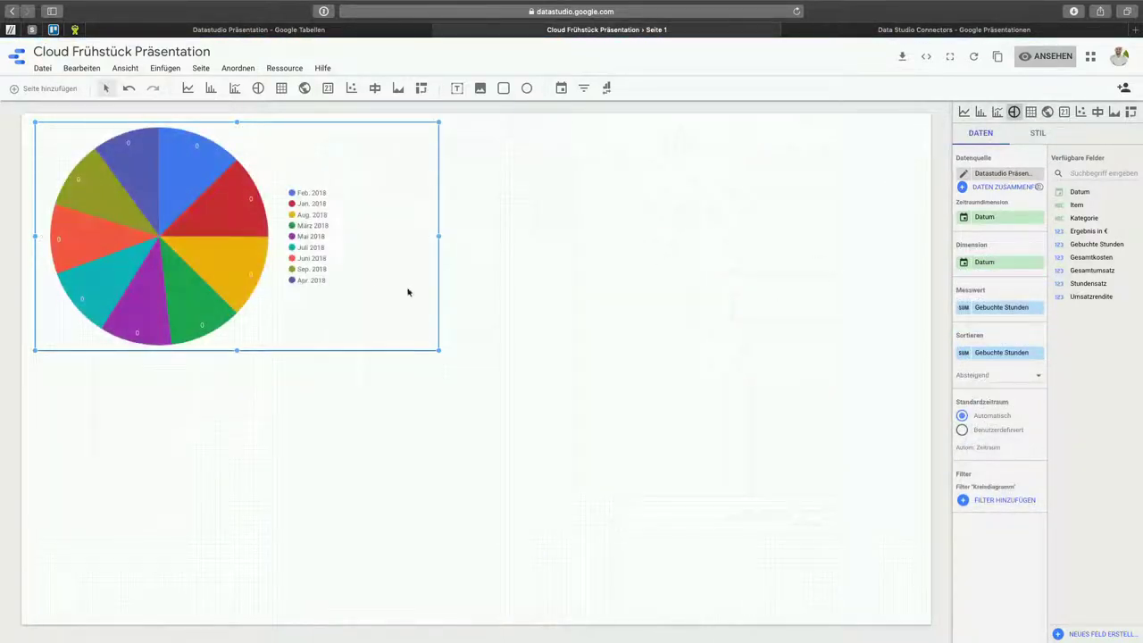
pyautogui.moveTo(438, 351); pyautogui.dragTo(490, 406)
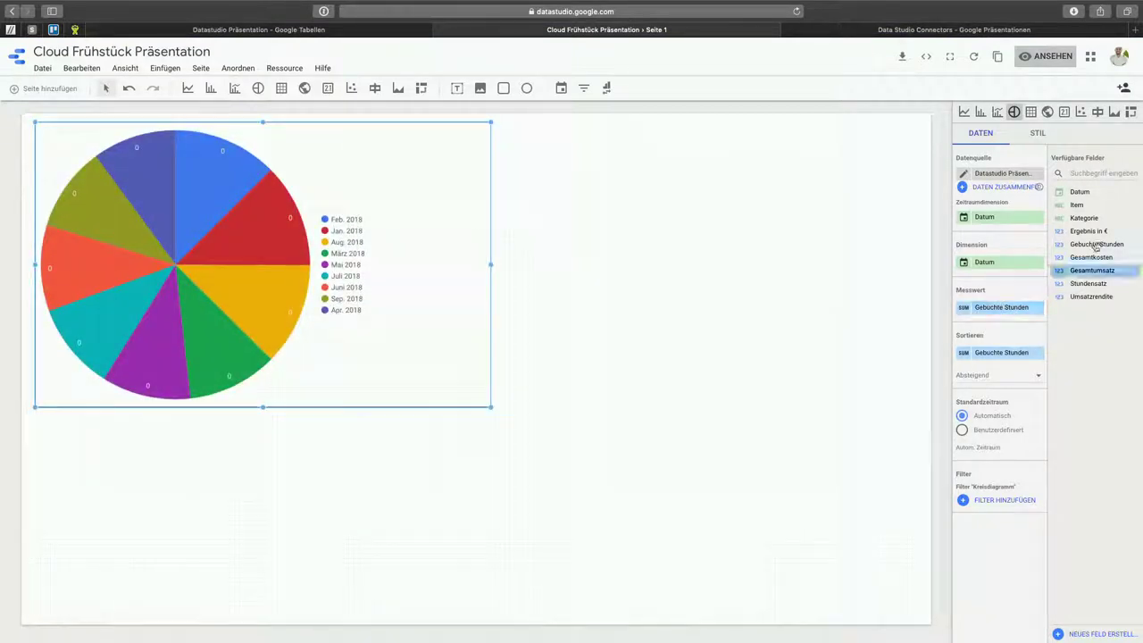
# Step: Try Ergebnis in € as the pie chart's metric, replace it with Gesamtkosten and enlarge the chart
pyautogui.moveTo(1087, 232); pyautogui.dragTo(1015, 307)
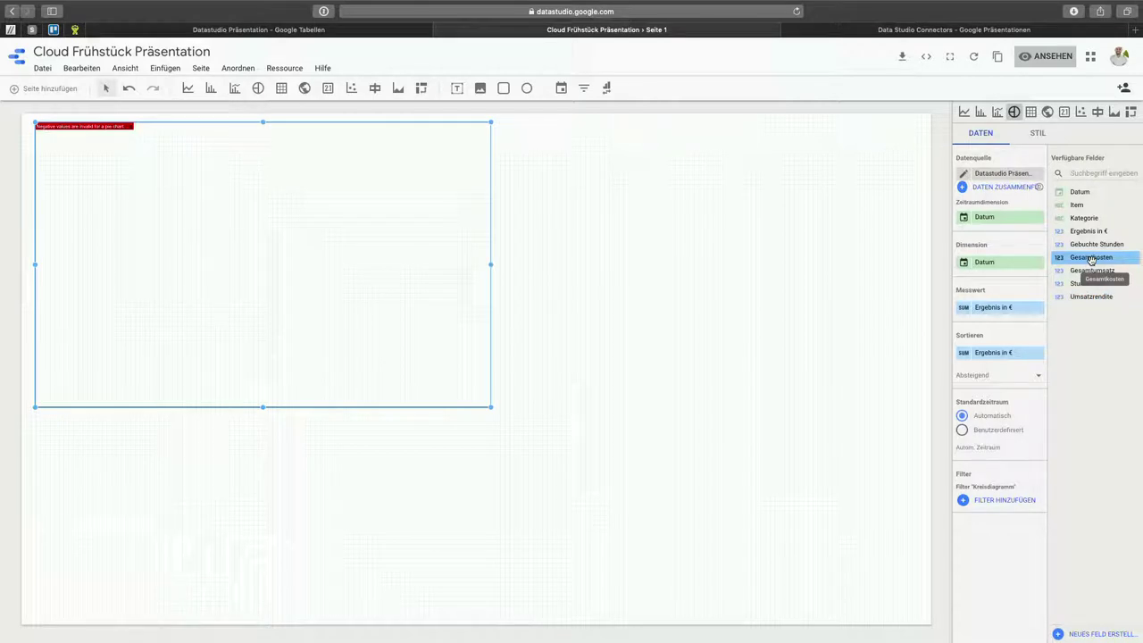
pyautogui.moveTo(1088, 264); pyautogui.dragTo(996, 312)
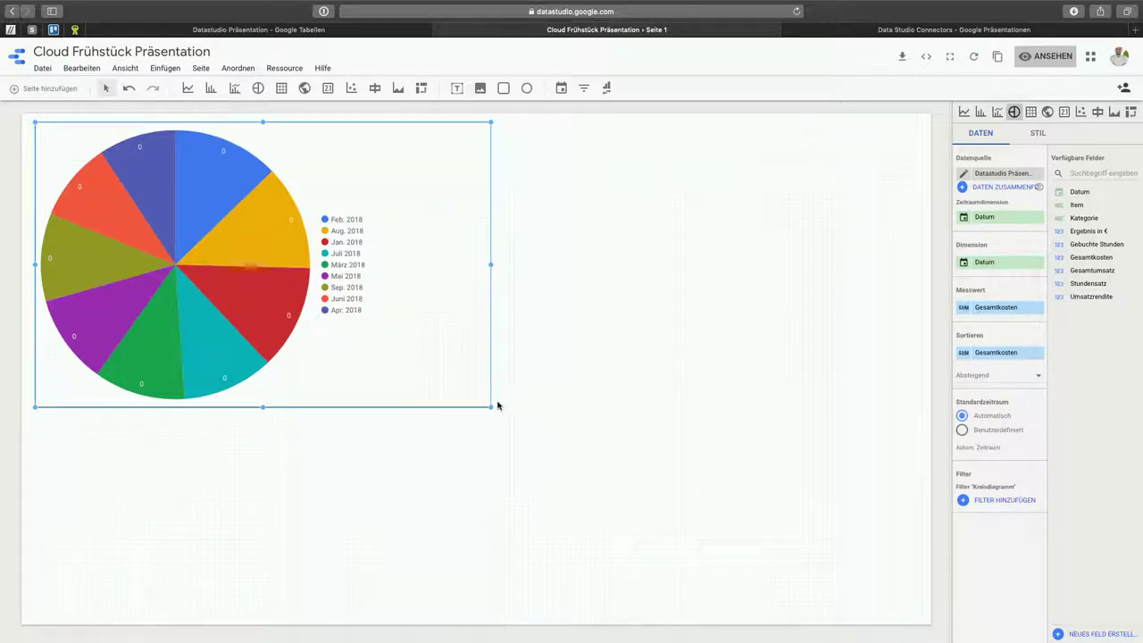
pyautogui.moveTo(491, 408); pyautogui.dragTo(601, 478)
# Step: Set the pie chart's slice text to Label instead of percentages
pyautogui.click(1039, 133)
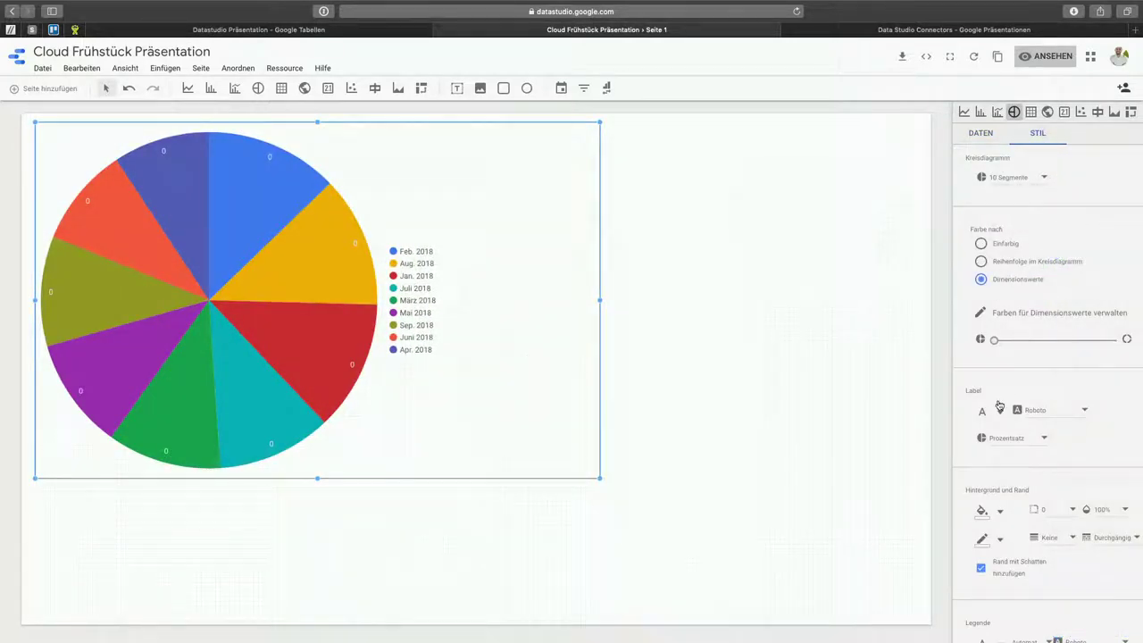
pyautogui.click(1006, 437)
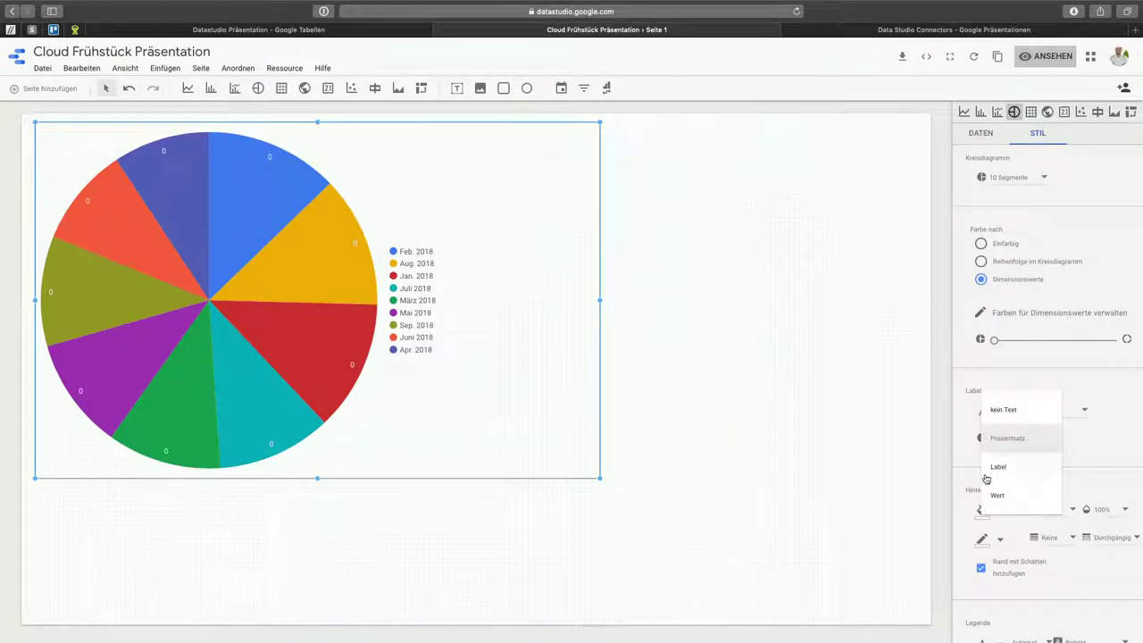
pyautogui.click(1026, 468)
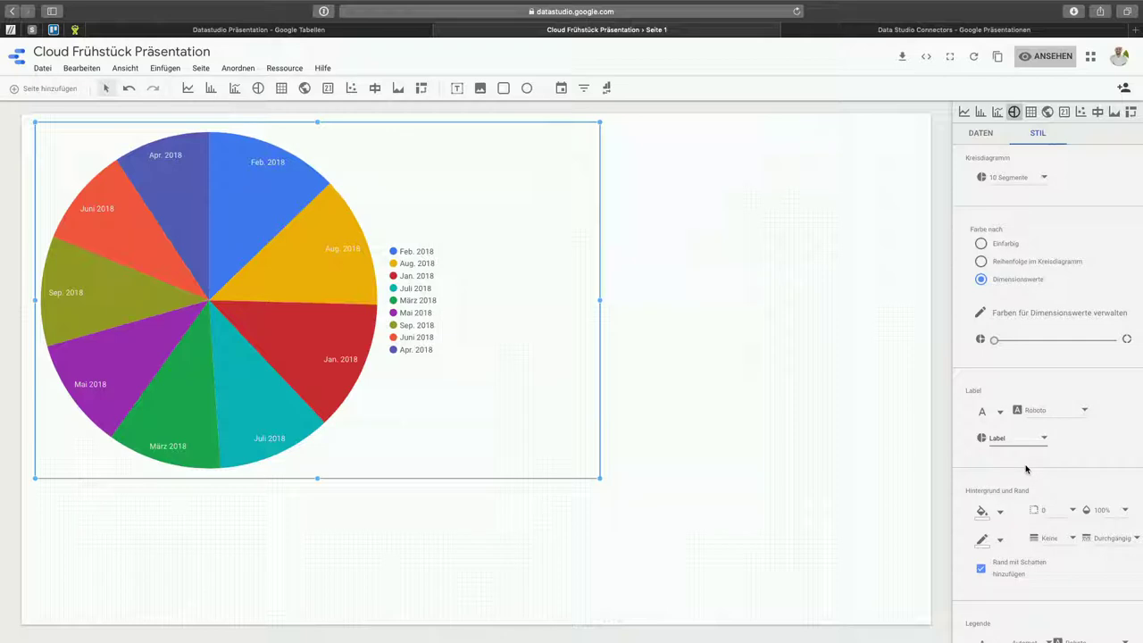
# Step: Delete the pie chart from the report page
pyautogui.click(974, 136)
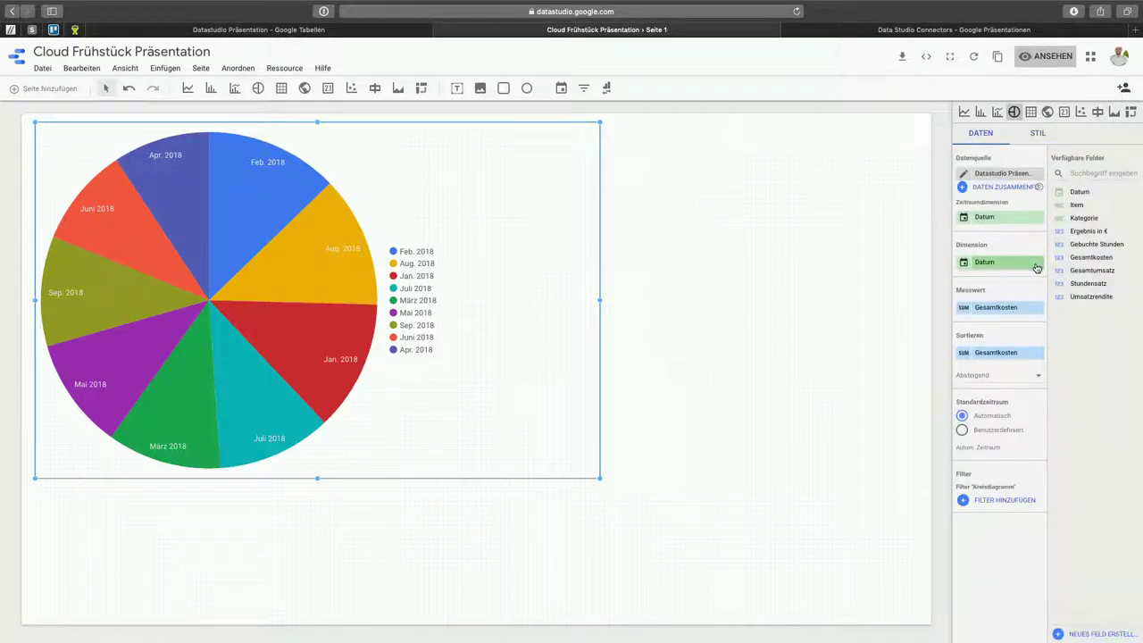
pyautogui.moveTo(1037, 268); pyautogui.dragTo(986, 250)
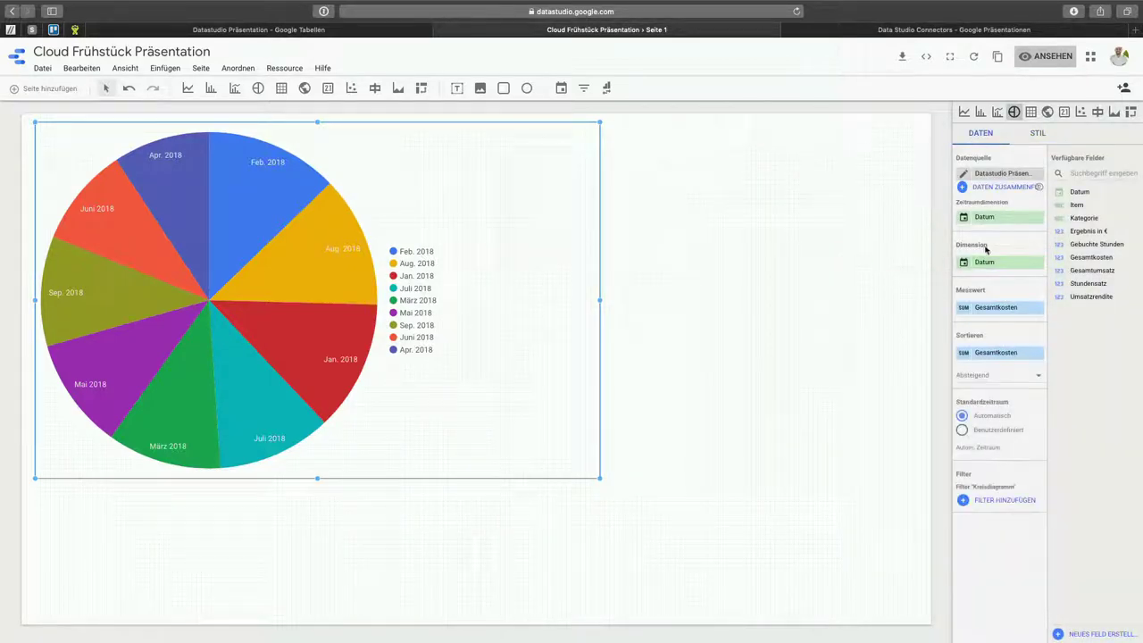
pyautogui.click(898, 268)
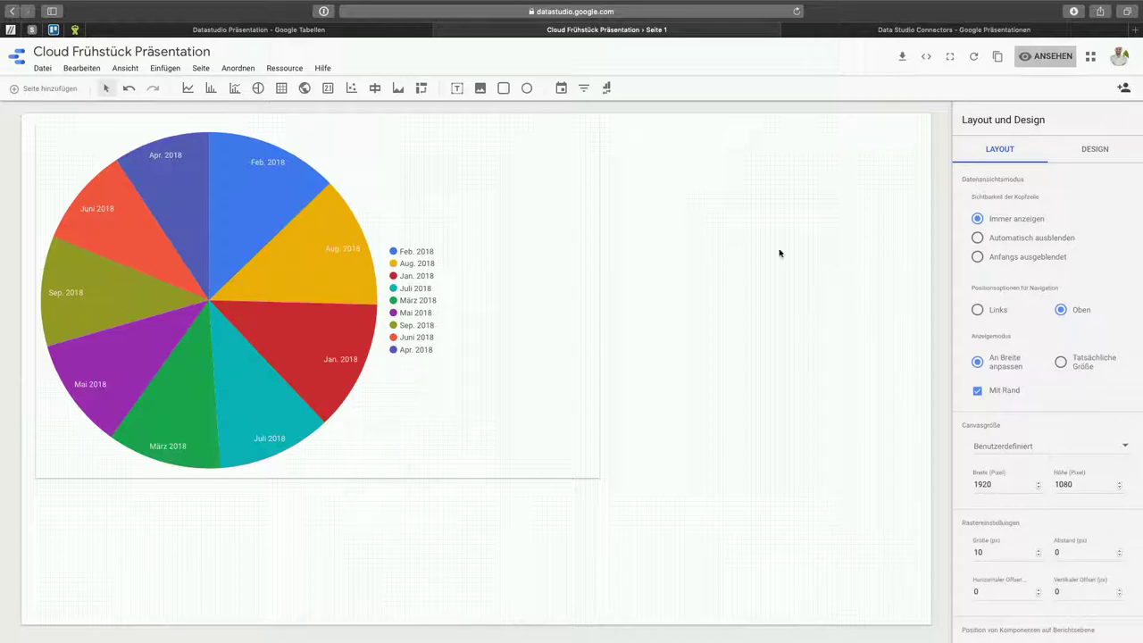
pyautogui.click(599, 230)
pyautogui.press('Delete')
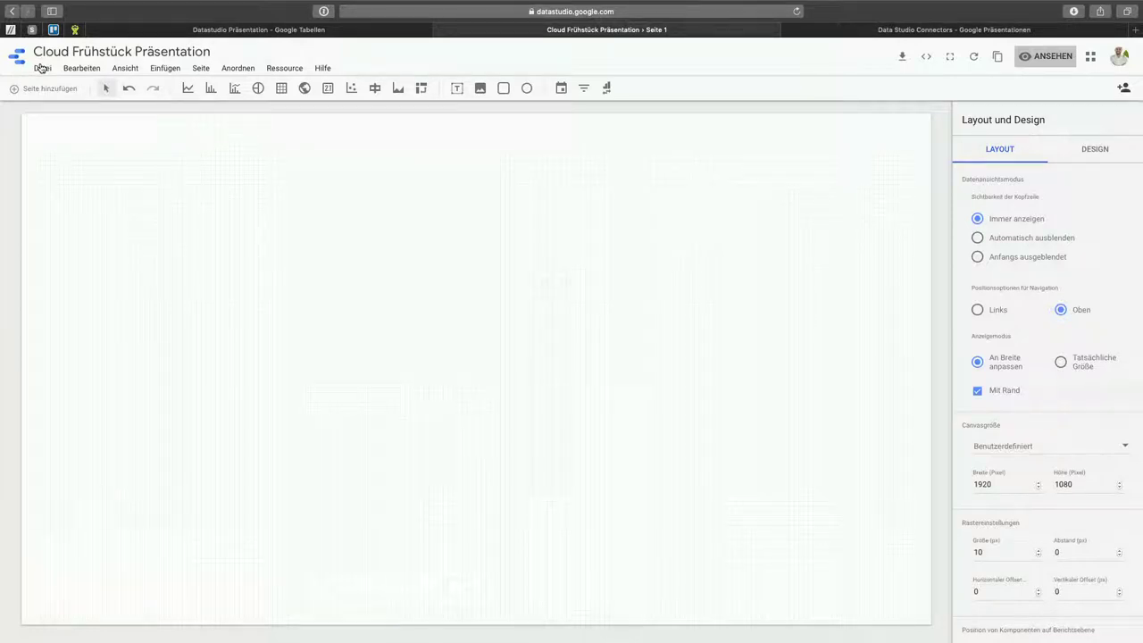
# Step: Leave the report and return to the Data Studio start page
pyautogui.click(40, 68)
pyautogui.click(8, 59)
pyautogui.click(8, 59)
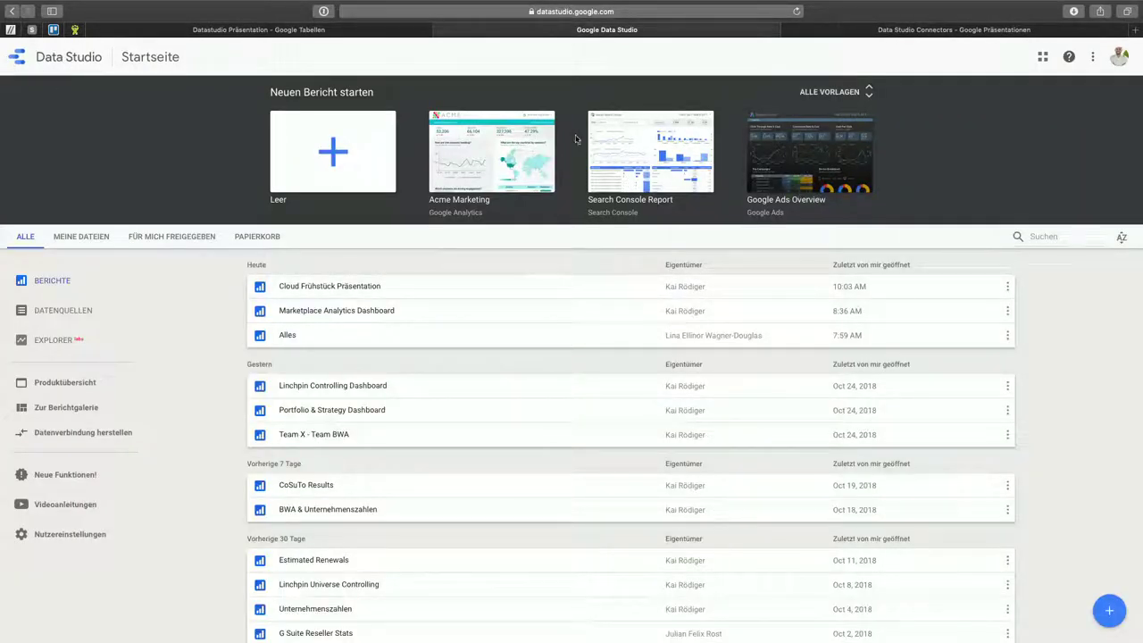
# Step: Create a new report from the Acme Marketing template without choosing a new data source
pyautogui.click(531, 141)
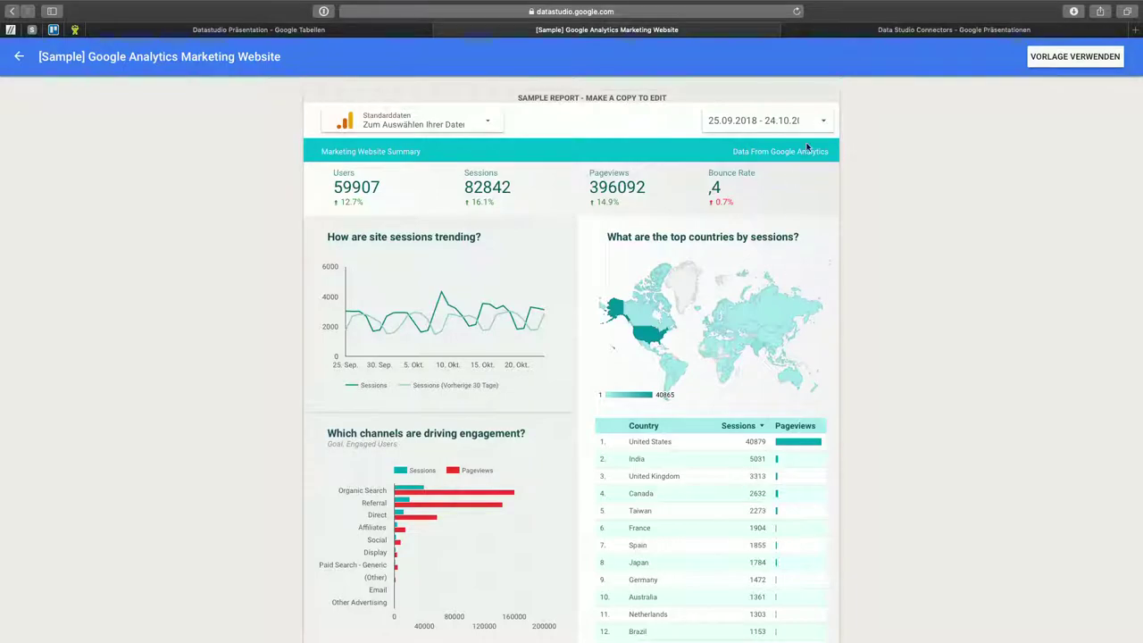
pyautogui.click(1088, 63)
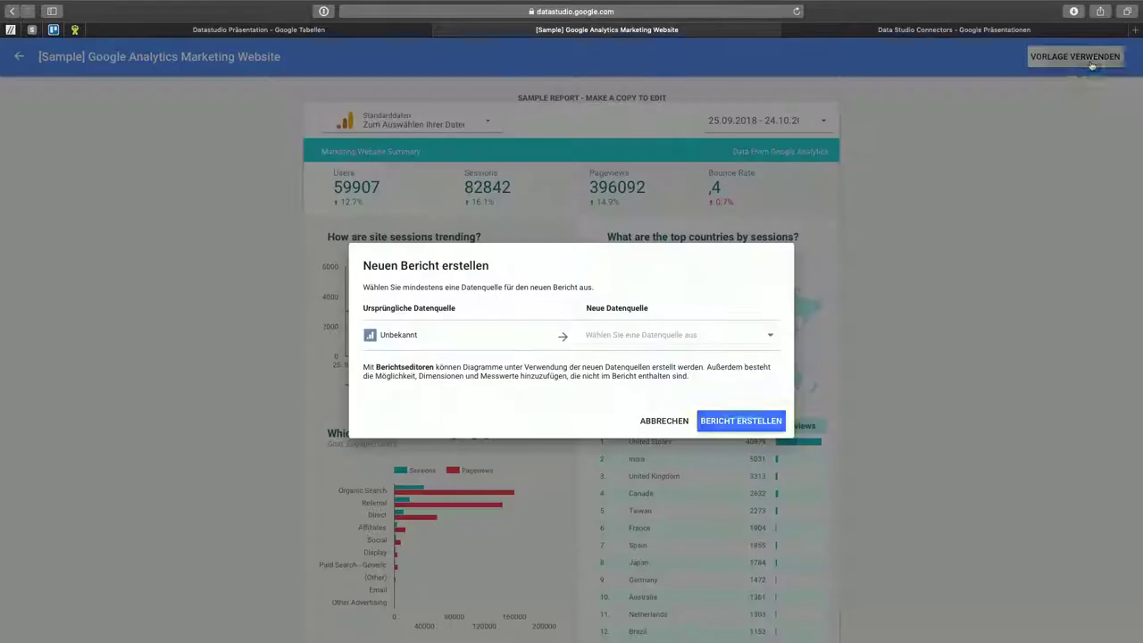
pyautogui.click(753, 418)
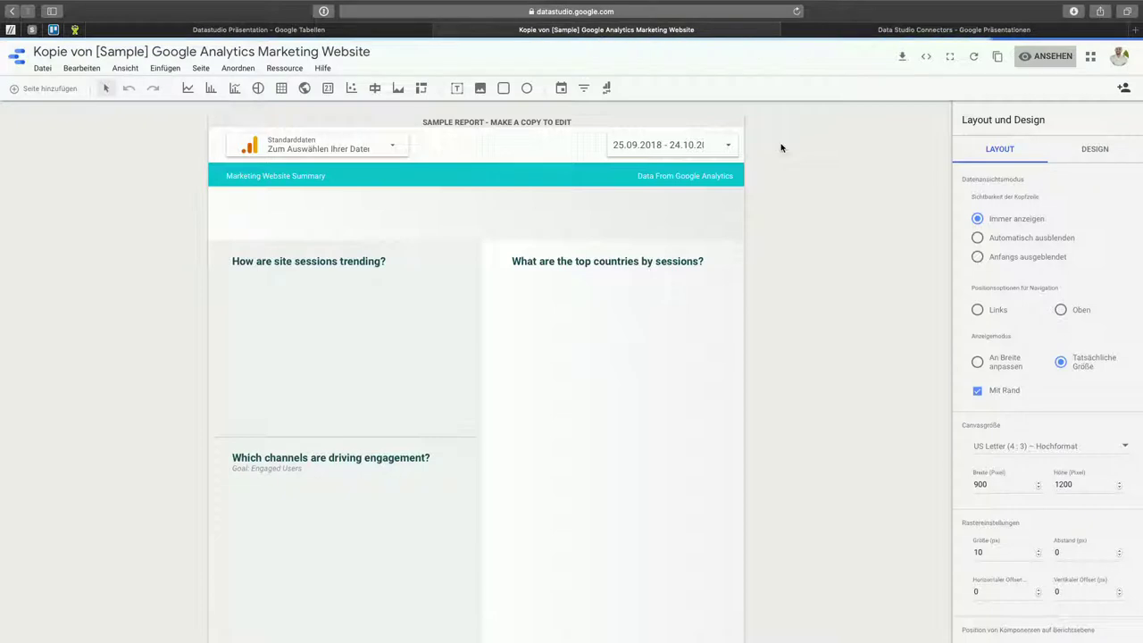
# Step: Switch the report copy to view mode and examine the sessions per country on the map and per day in the trend chart
pyautogui.click(1045, 56)
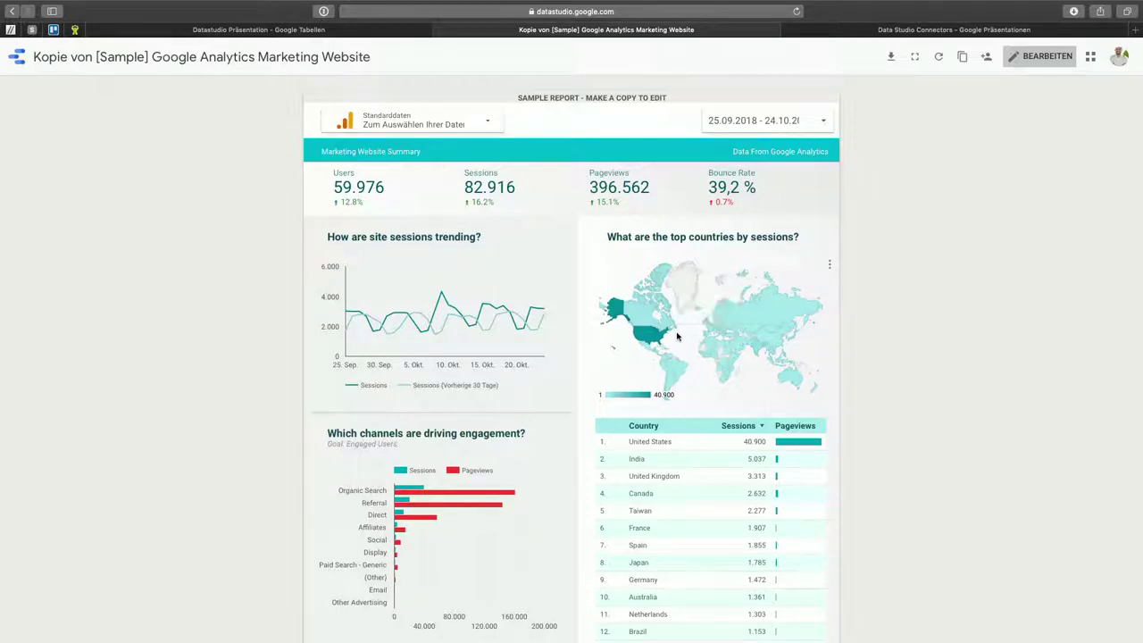
pyautogui.scroll(-1, 607, 330)
pyautogui.moveTo(647, 266)
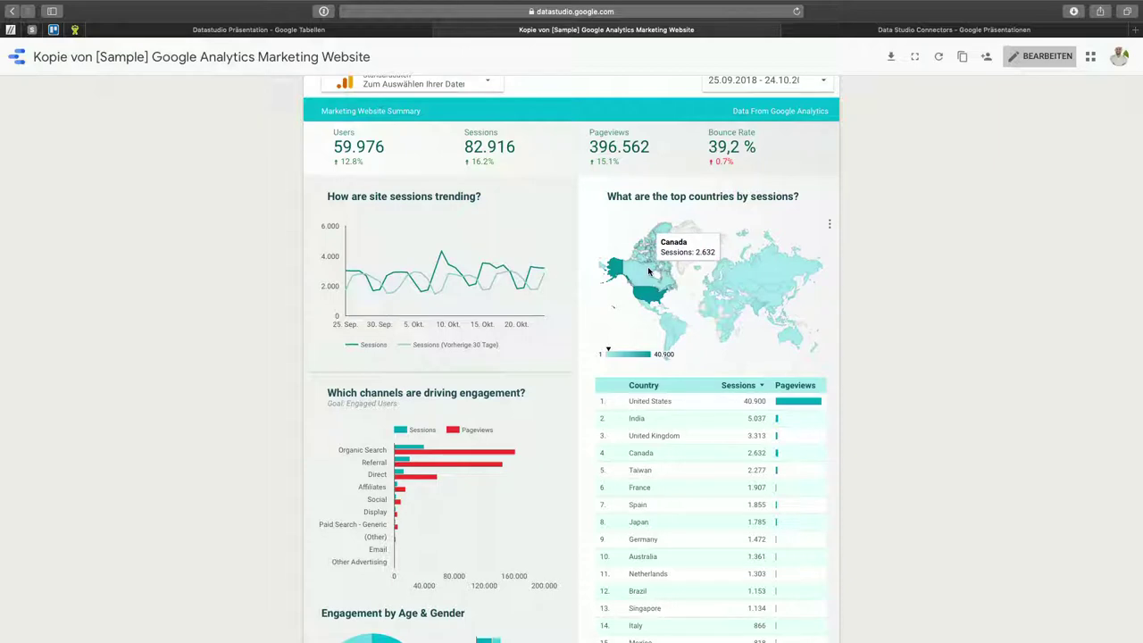
pyautogui.moveTo(772, 276)
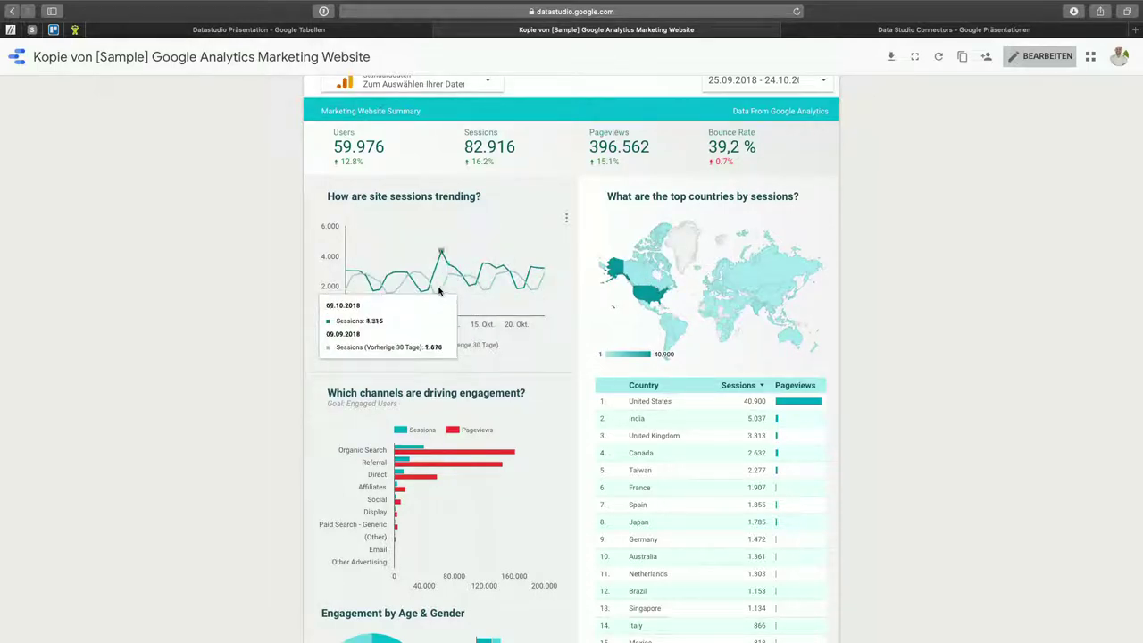
pyautogui.moveTo(382, 293)
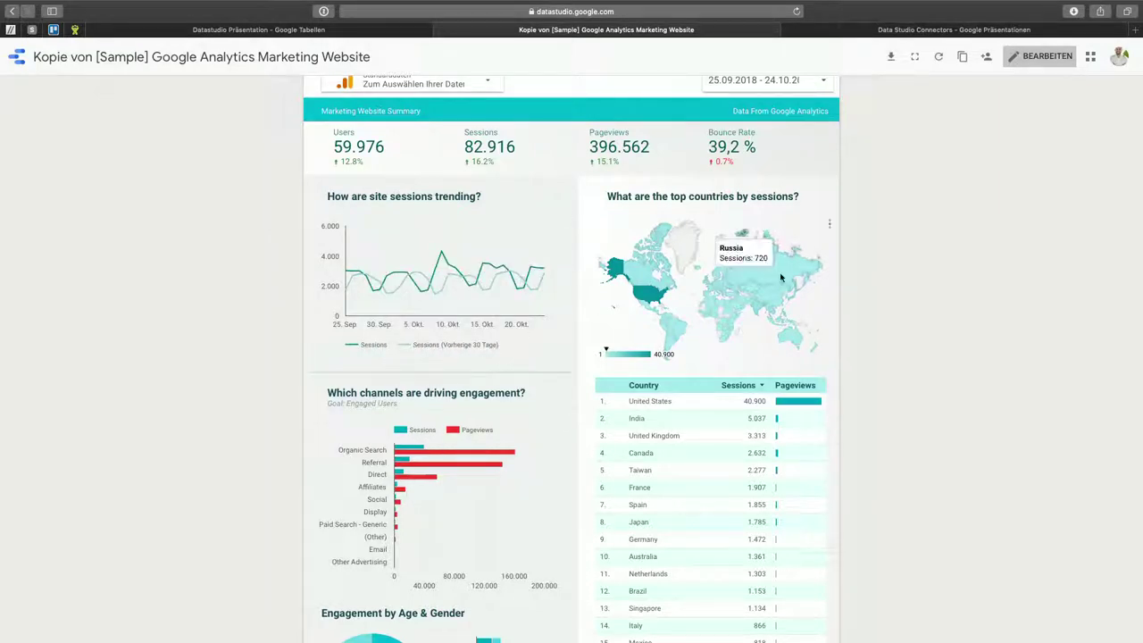
# Step: Set the report's date range to Seit Monatsanfang with the current day included, and apply it
pyautogui.scroll(2, 679, 259)
pyautogui.click(814, 130)
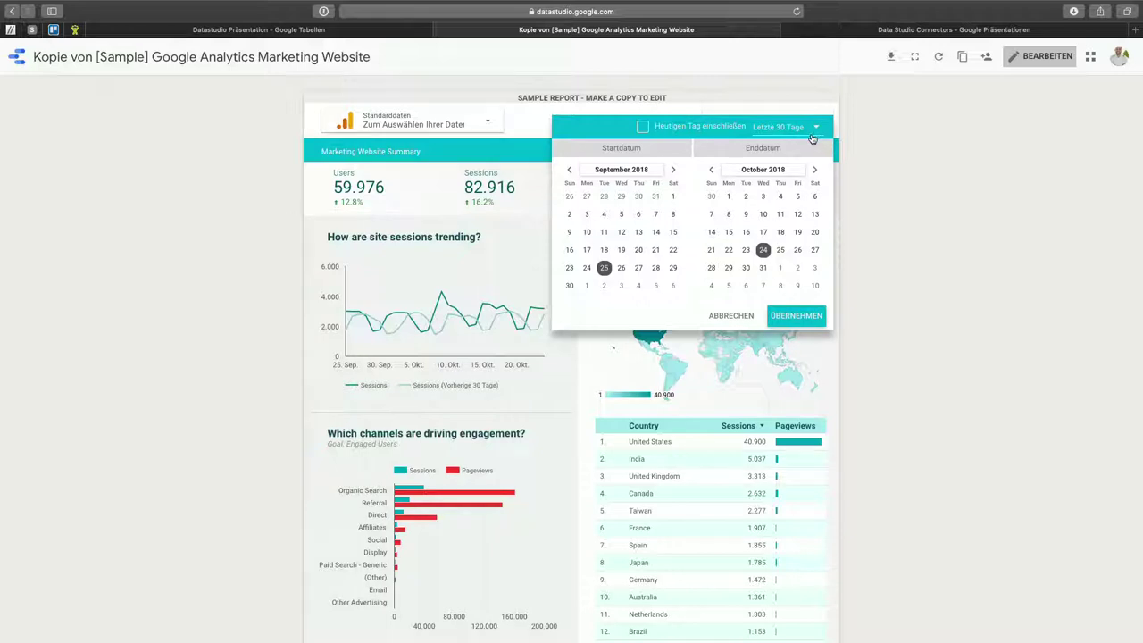
pyautogui.click(813, 136)
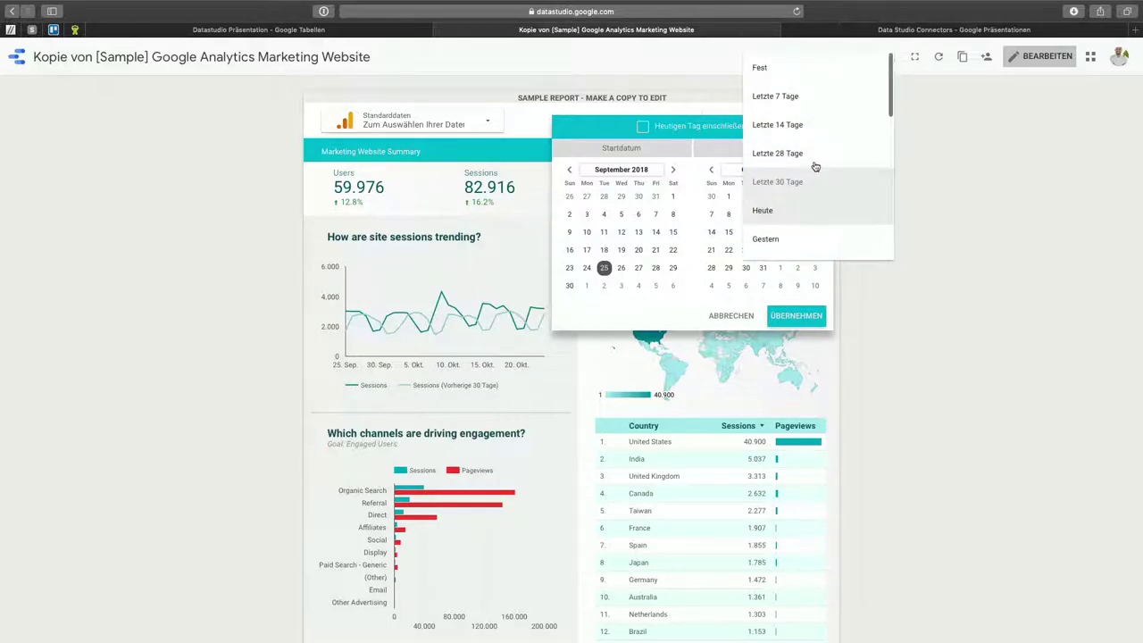
pyautogui.scroll(-4, 815, 166)
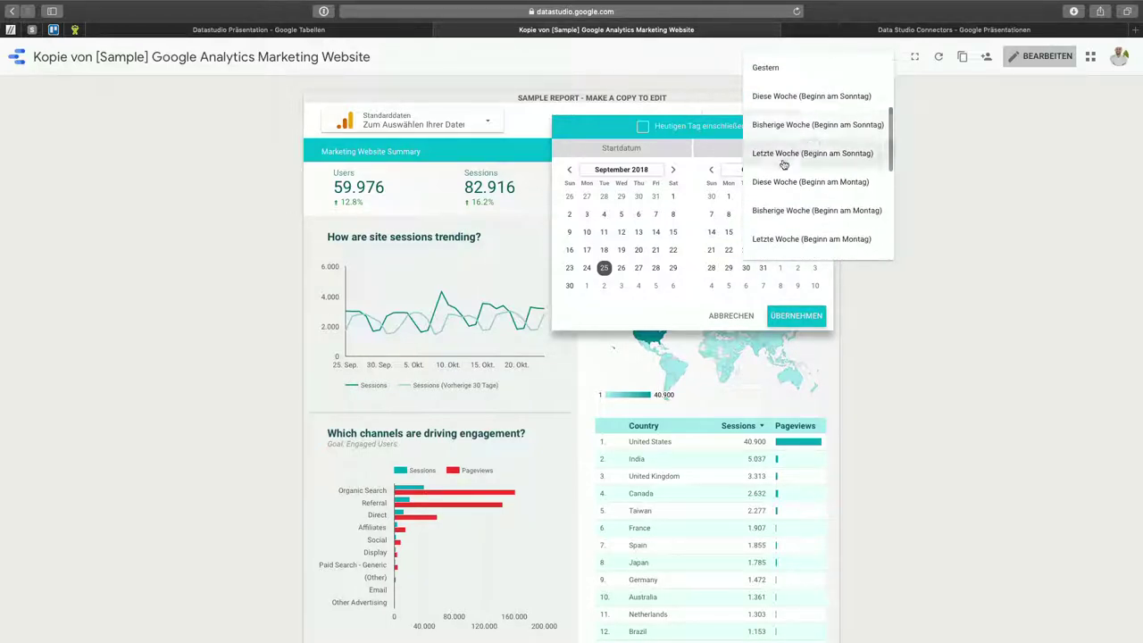
pyautogui.scroll(-4, 833, 180)
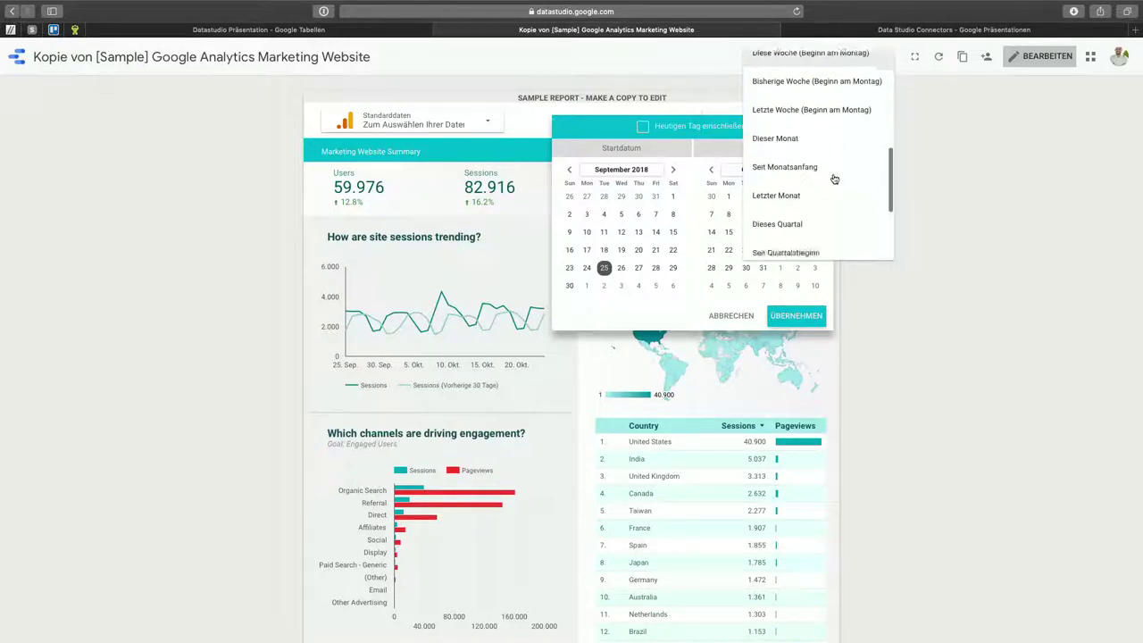
pyautogui.click(805, 175)
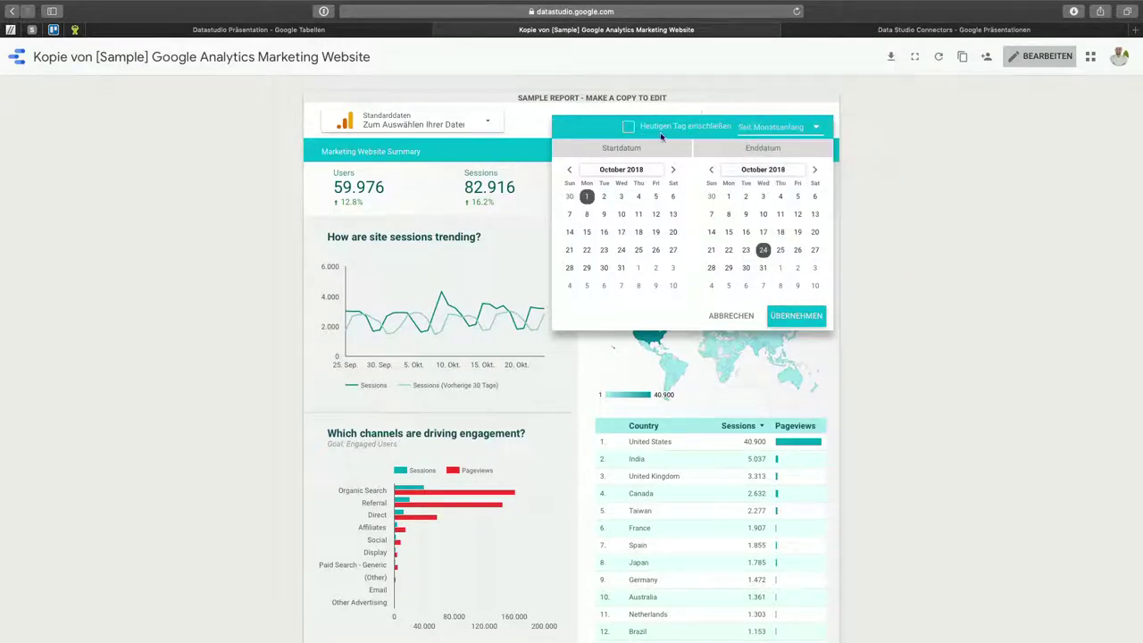
pyautogui.click(661, 131)
pyautogui.click(789, 320)
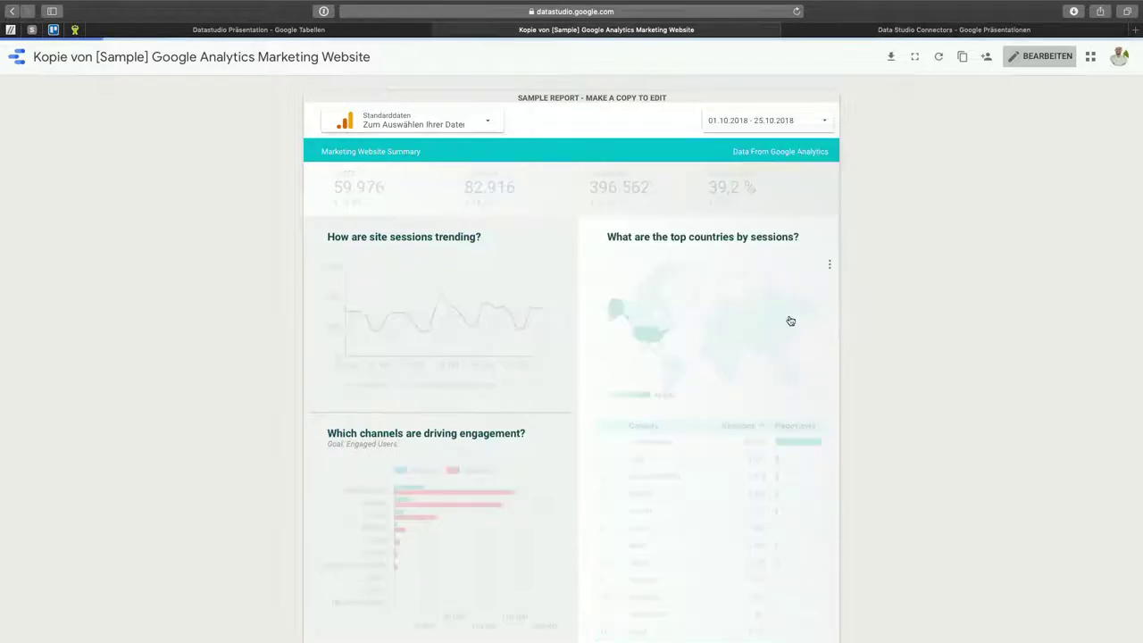